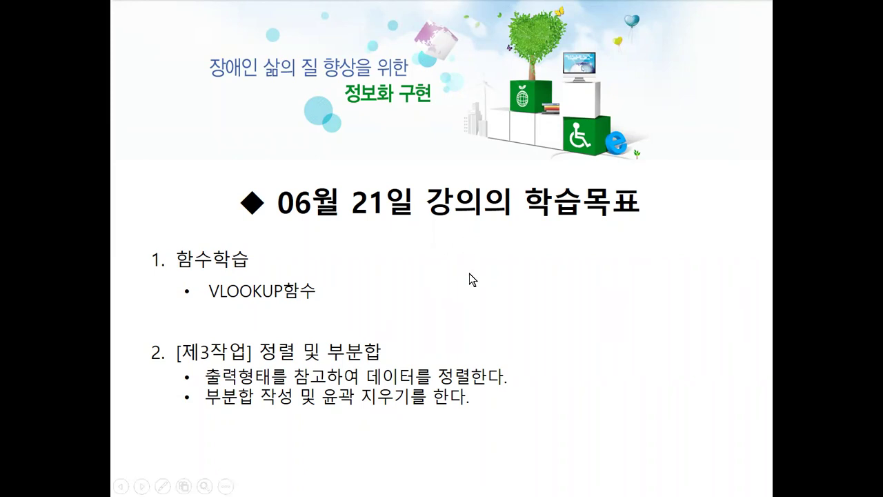
# - End the slide show and switch to the Hangul document 함수 학습.hwp with the VLOOKUP notes
pyautogui.press('Escape')
pyautogui.click(816, 9)
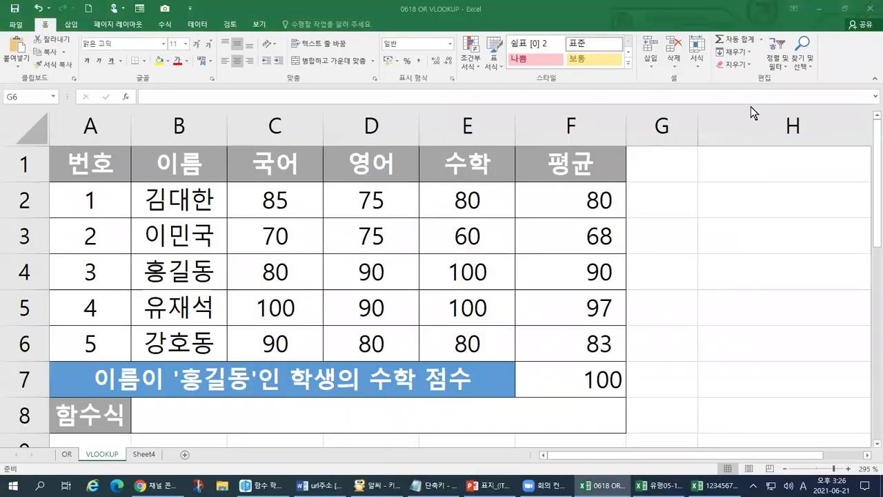
pyautogui.click(778, 205)
pyautogui.click(261, 485)
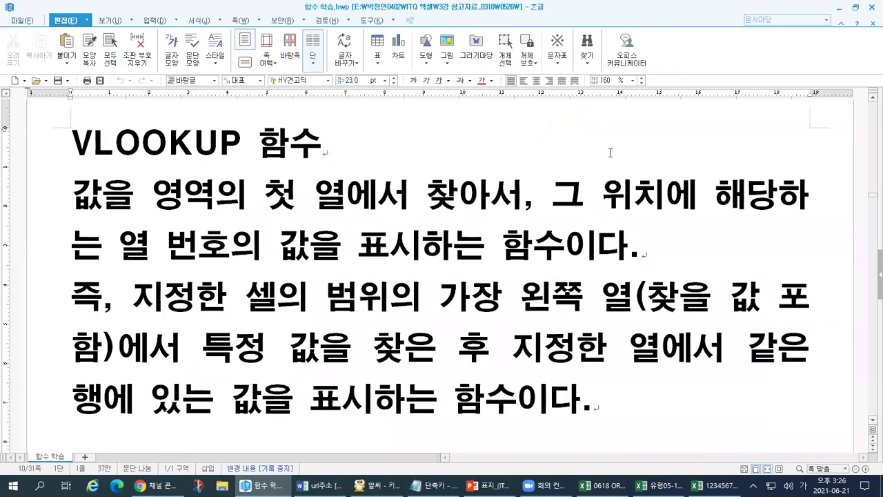
# - Split the heading word VLOOKUP into "V LOOK UP" and look up LOOK UP in the English-Korean dictionary
pyautogui.moveTo(55, 151); pyautogui.dragTo(178, 147)
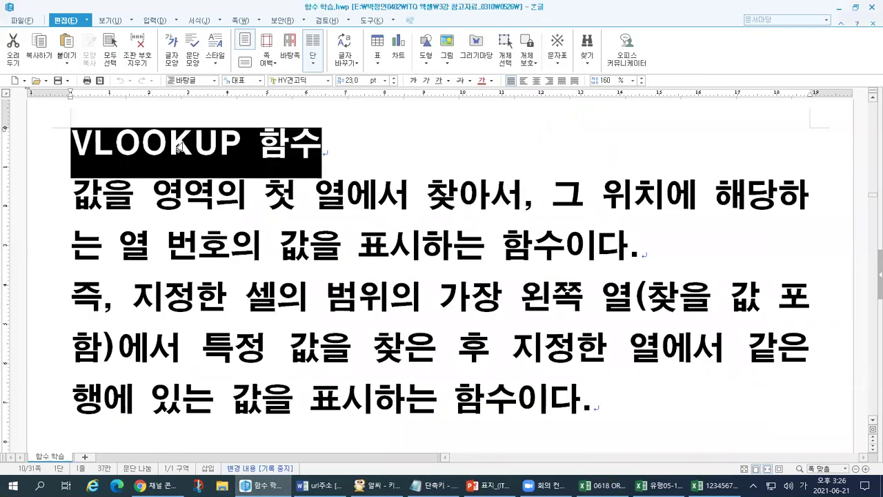
pyautogui.click(243, 144)
pyautogui.moveTo(95, 143); pyautogui.dragTo(238, 143)
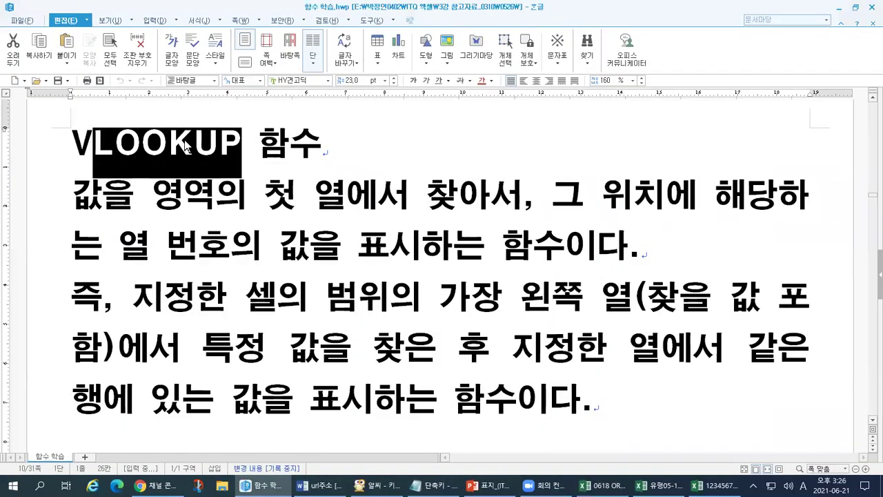
pyautogui.click(244, 136)
pyautogui.click(98, 156)
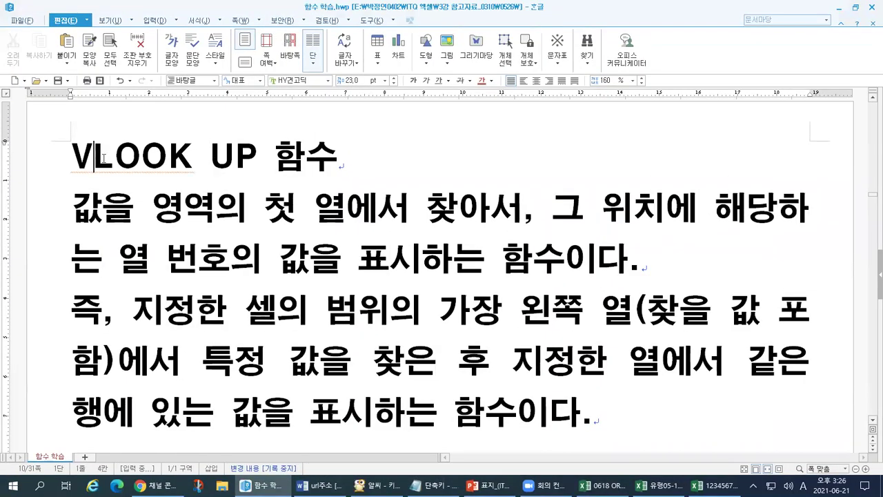
pyautogui.moveTo(109, 156); pyautogui.dragTo(264, 156)
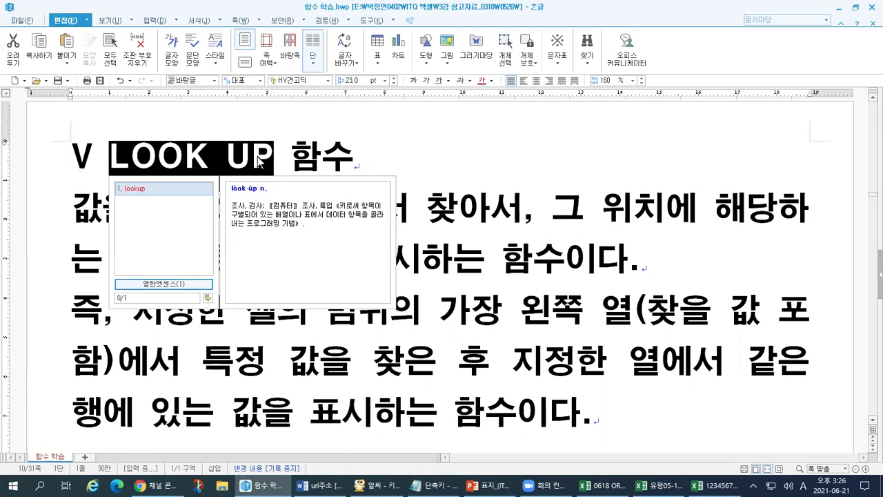
pyautogui.click(228, 160)
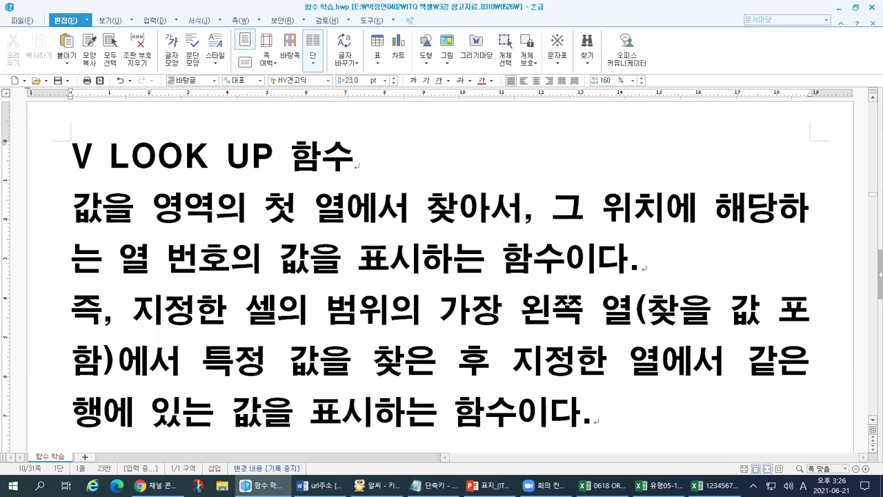
# - Remove the added spaces from the heading so that it reads VLOOKUP 함수 again
pyautogui.press('BackSpace')
pyautogui.press('Left')
pyautogui.press('Left')
pyautogui.press('Left')
pyautogui.press('Left')
pyautogui.press('BackSpace')
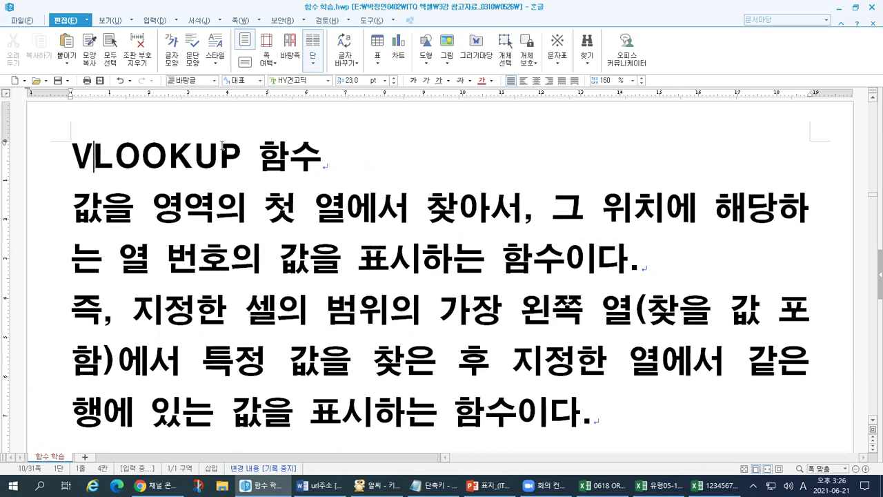
# - Look up the heading's first letter V in the English-Korean dictionary and close the entry
pyautogui.press('F9')
pyautogui.press('Return')
pyautogui.hotkey('shift', 'Left')
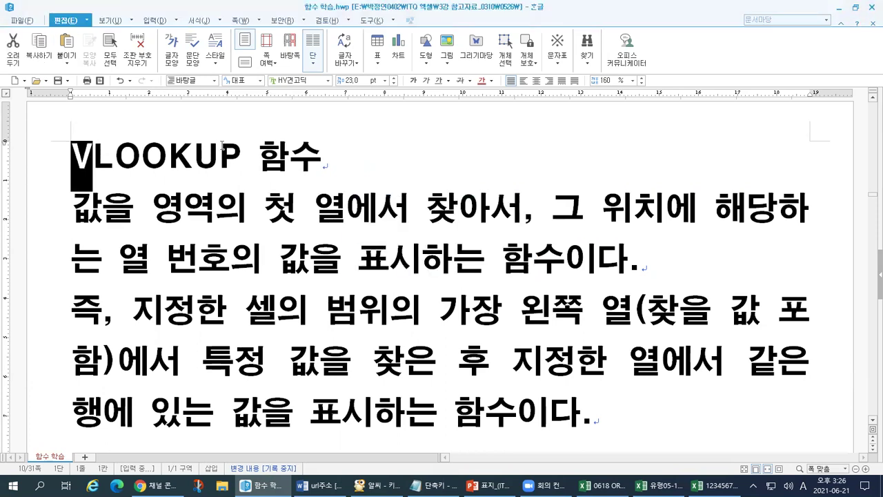
pyautogui.press('F9')
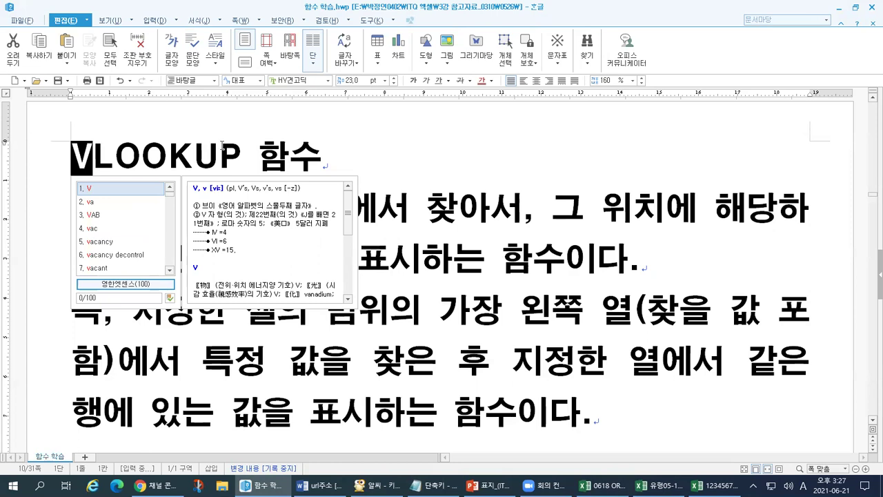
pyautogui.press('Escape')
# - Change the heading to HLOOKUP 함수, select its H, and restore the first letter to V
pyautogui.press('BackSpace')
pyautogui.write('H')
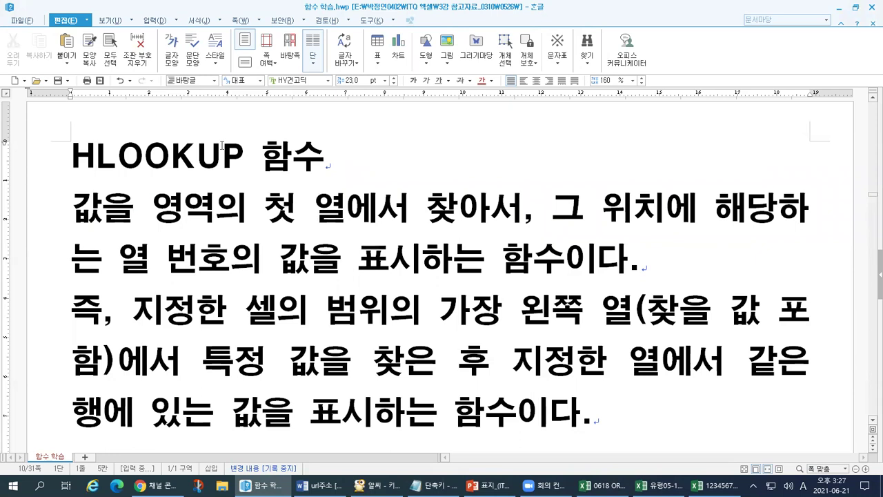
pyautogui.hotkey('shift', 'Left')
pyautogui.press('F12')
pyautogui.press('Delete')
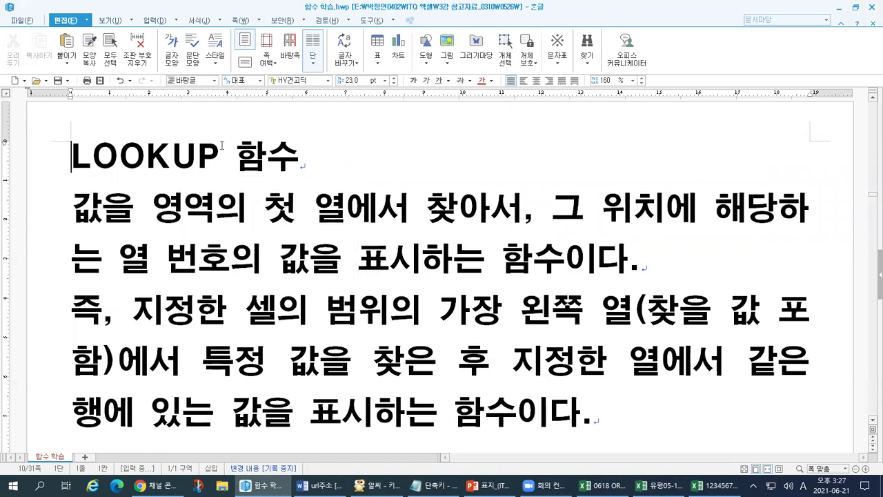
pyautogui.write('V')
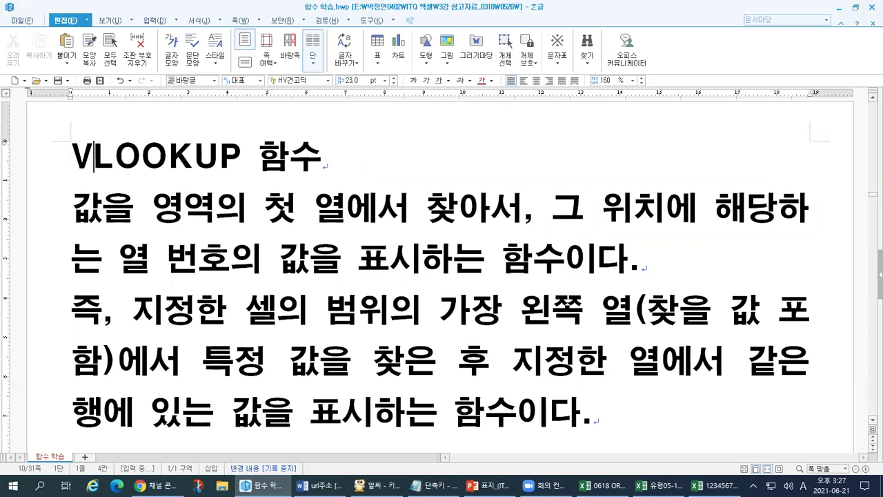
# - Check the letter V of the restored heading once more in the dictionary and dismiss the lookup
pyautogui.hotkey('shift', 'Left')
pyautogui.press('F12')
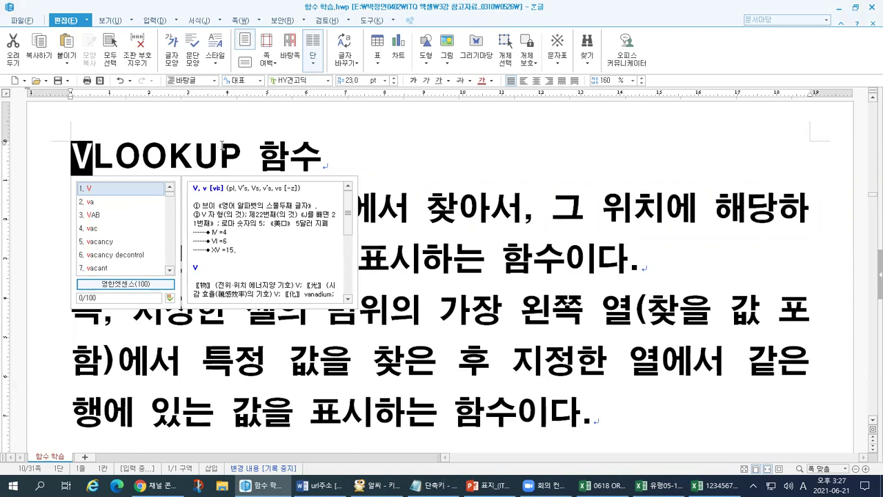
pyautogui.click(669, 250)
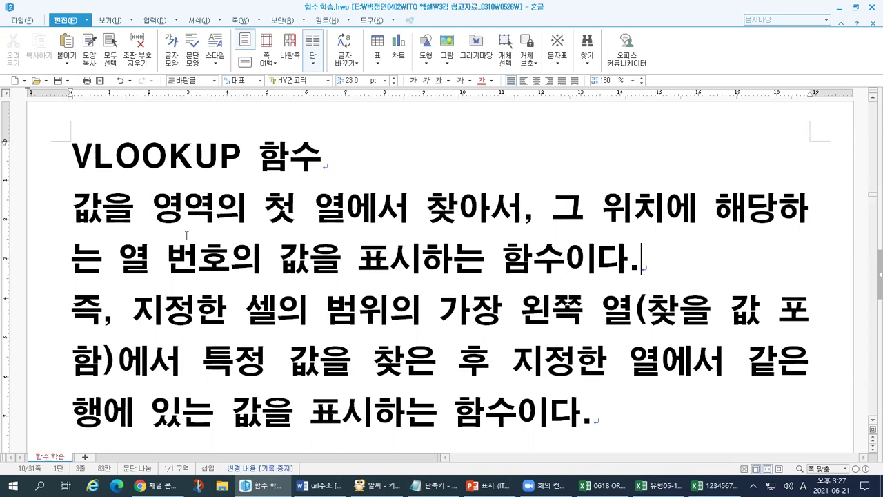
# - Highlight 영역, 첫 열 and 열 번호의 값을 표시하는 함수 in turn in the first sentence of the VLOOKUP description
pyautogui.moveTo(73, 211); pyautogui.dragTo(212, 205)
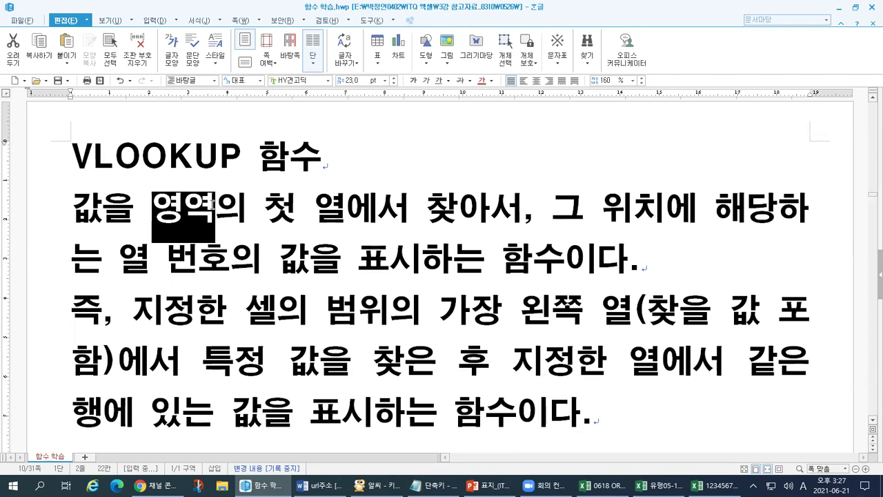
pyautogui.click(268, 205)
pyautogui.moveTo(267, 206); pyautogui.dragTo(337, 204)
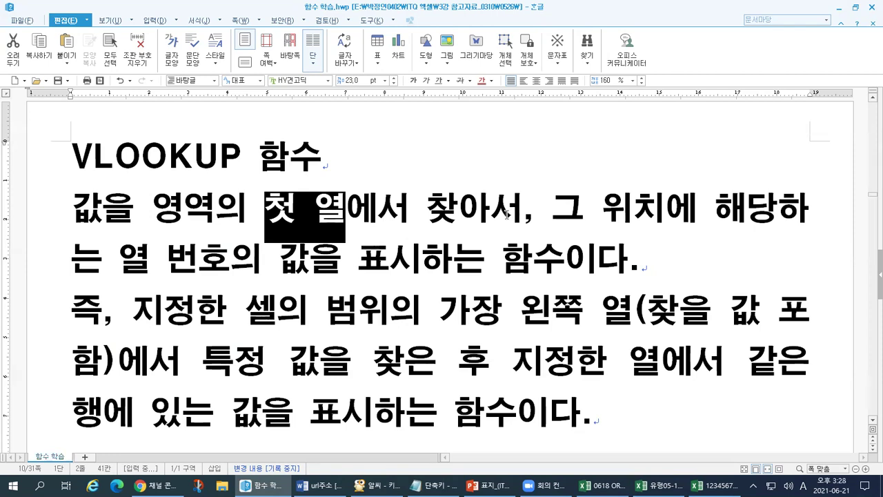
pyautogui.doubleClick(142, 266)
pyautogui.moveTo(199, 259); pyautogui.dragTo(560, 269)
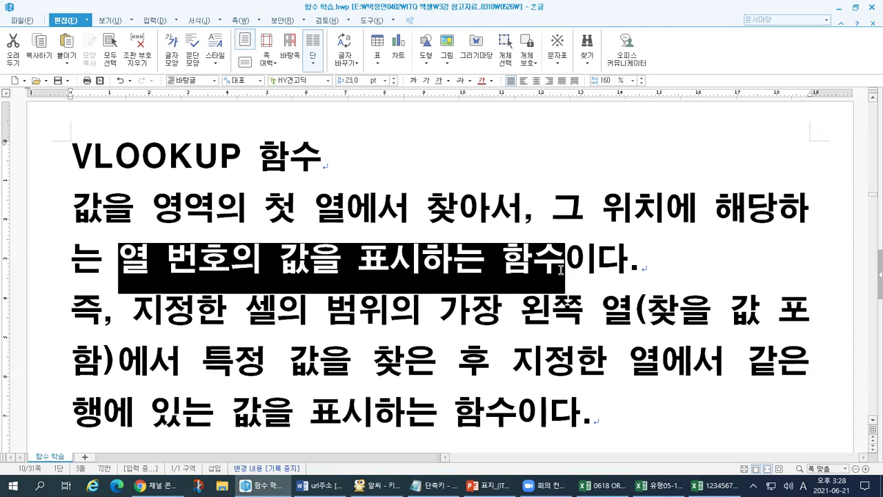
pyautogui.click(670, 272)
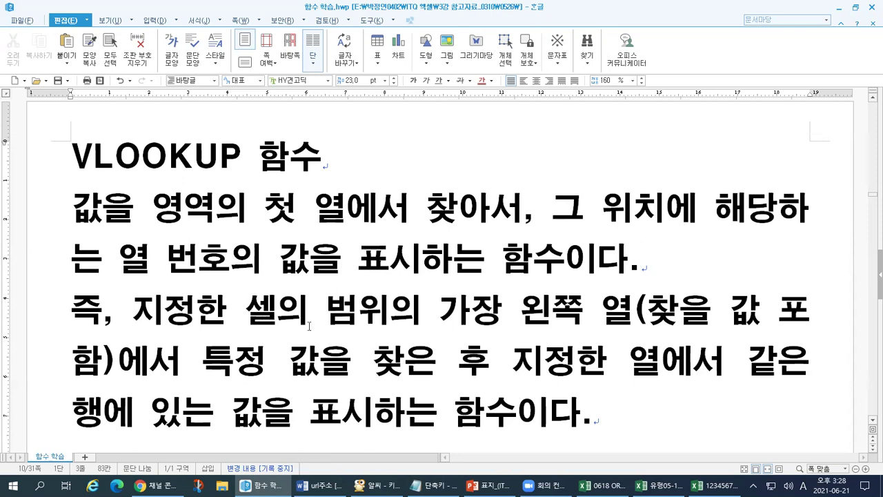
# - Highlight the key phrases of the second description sentence one after another, from 지정한 셀의 to 행에 있는 값을 표시하는 함수
pyautogui.moveTo(132, 317); pyautogui.dragTo(297, 317)
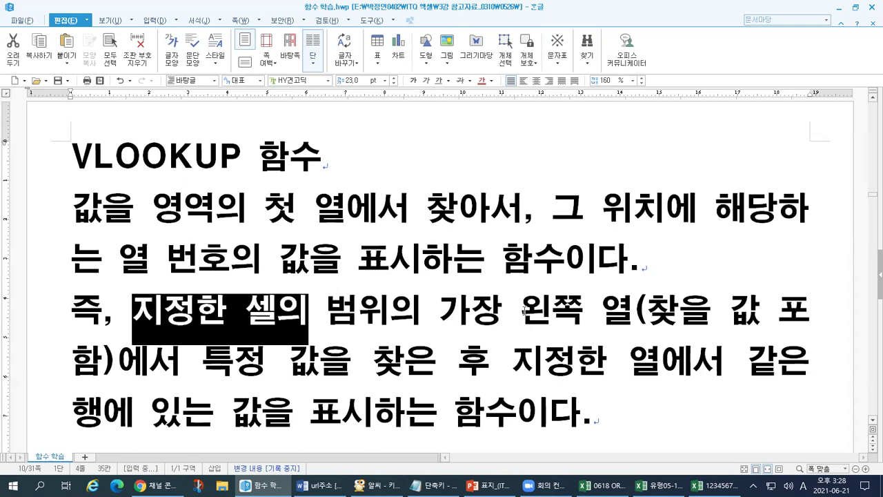
pyautogui.moveTo(521, 311); pyautogui.dragTo(632, 308)
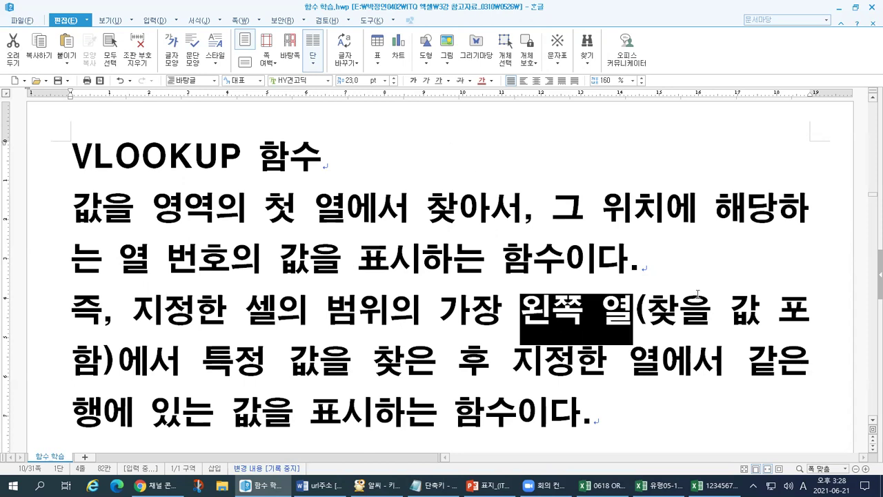
pyautogui.moveTo(661, 312); pyautogui.dragTo(764, 308)
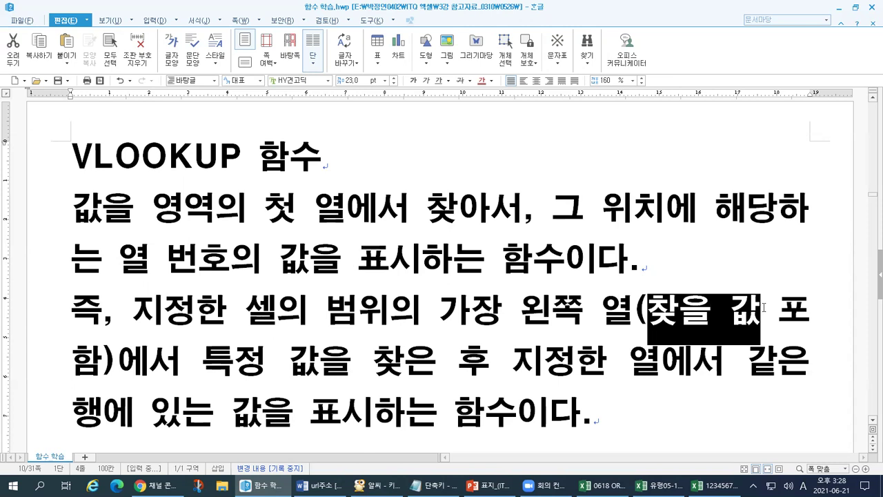
pyautogui.moveTo(440, 312); pyautogui.dragTo(628, 316)
pyautogui.moveTo(203, 364); pyautogui.dragTo(496, 369)
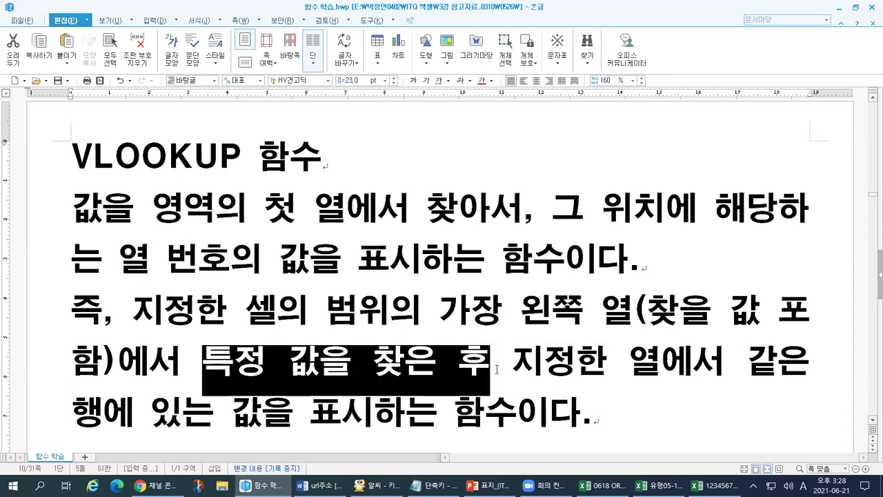
pyautogui.moveTo(513, 365); pyautogui.dragTo(663, 364)
pyautogui.moveTo(68, 410); pyautogui.dragTo(514, 399)
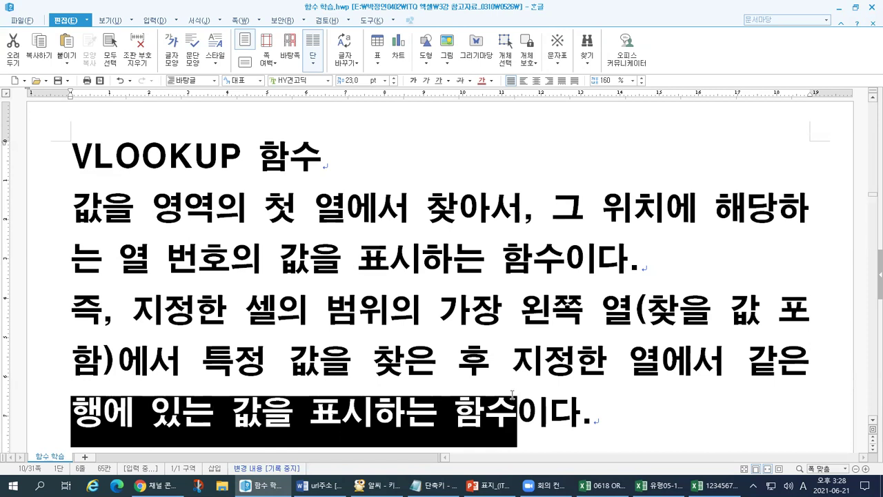
# - Highlight the arguments 찾는 값, 영역 and 옵션 in the VLOOKUP syntax line under 형식
pyautogui.scroll(-4, 520, 295)
pyautogui.scroll(-4, 520, 295)
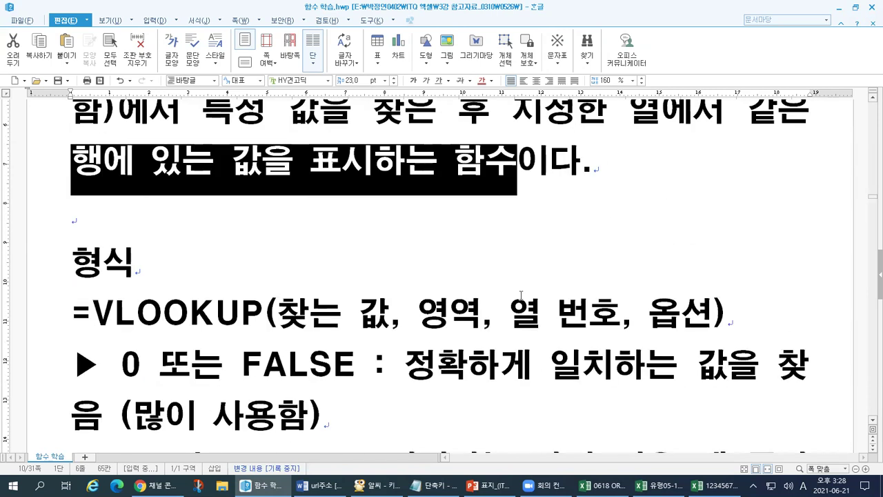
pyautogui.click(532, 275)
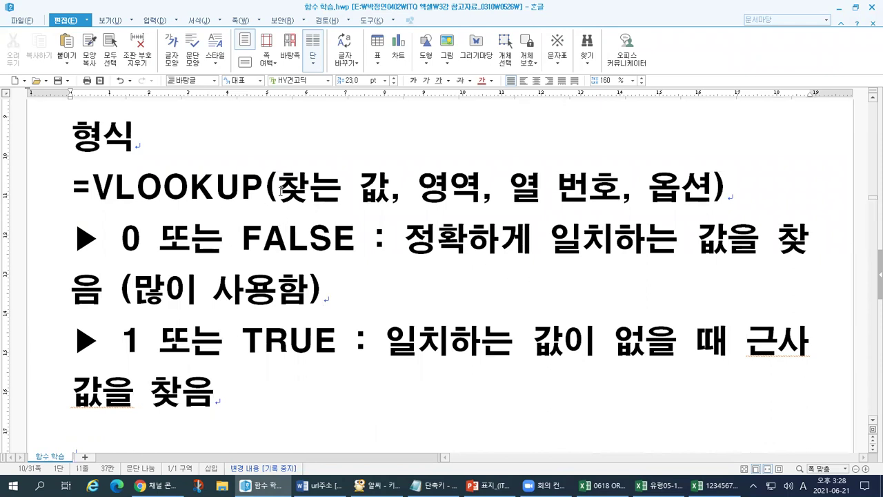
pyautogui.moveTo(278, 188); pyautogui.dragTo(391, 191)
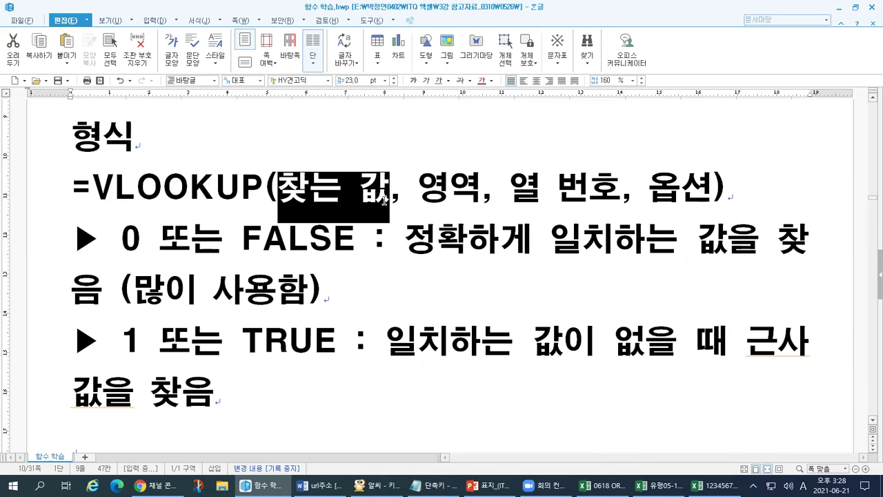
pyautogui.click(454, 187)
pyautogui.doubleClick(454, 186)
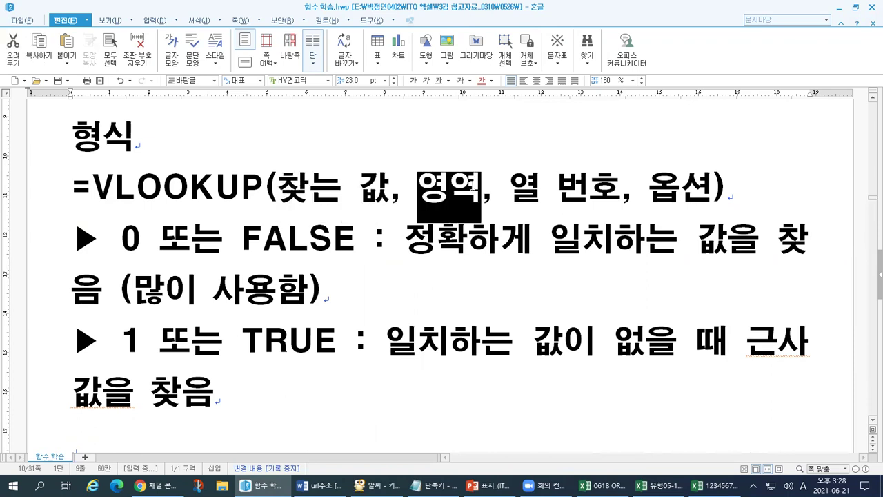
pyautogui.moveTo(509, 187); pyautogui.dragTo(711, 193)
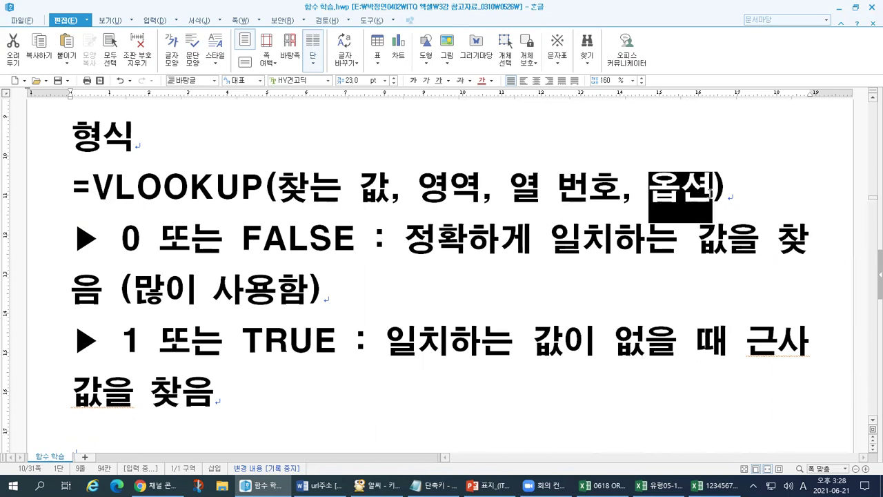
# - Highlight the option values 0 또는 FALSE and 1 또는 TRUE, the exact-match explanation, and the 옵션 argument they belong to
pyautogui.moveTo(121, 239); pyautogui.dragTo(141, 239)
pyautogui.moveTo(242, 240); pyautogui.dragTo(355, 240)
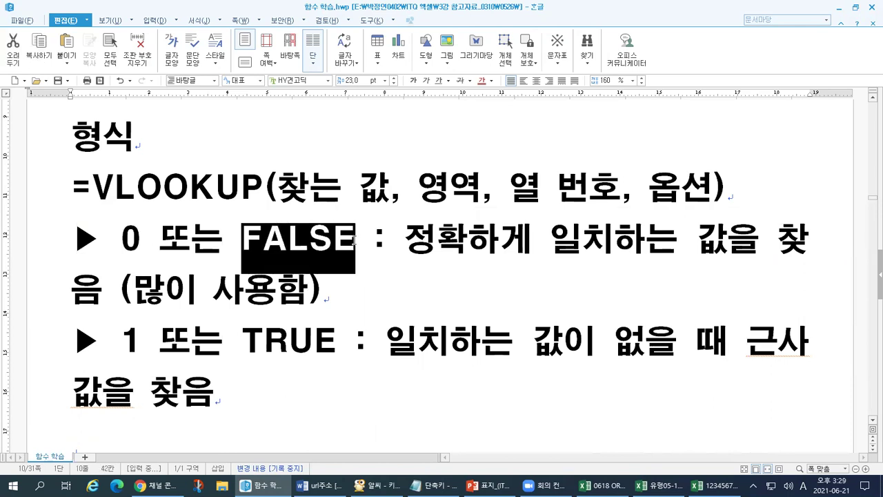
pyautogui.moveTo(121, 239); pyautogui.dragTo(352, 235)
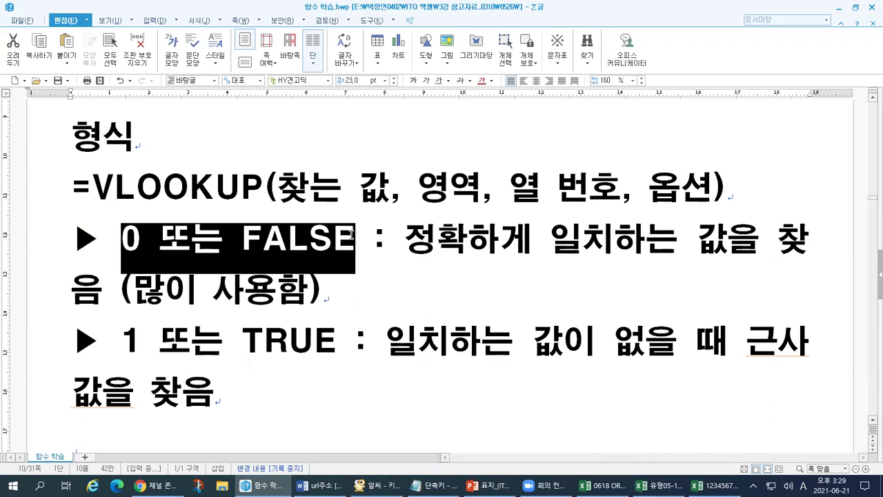
pyautogui.moveTo(406, 239); pyautogui.dragTo(738, 230)
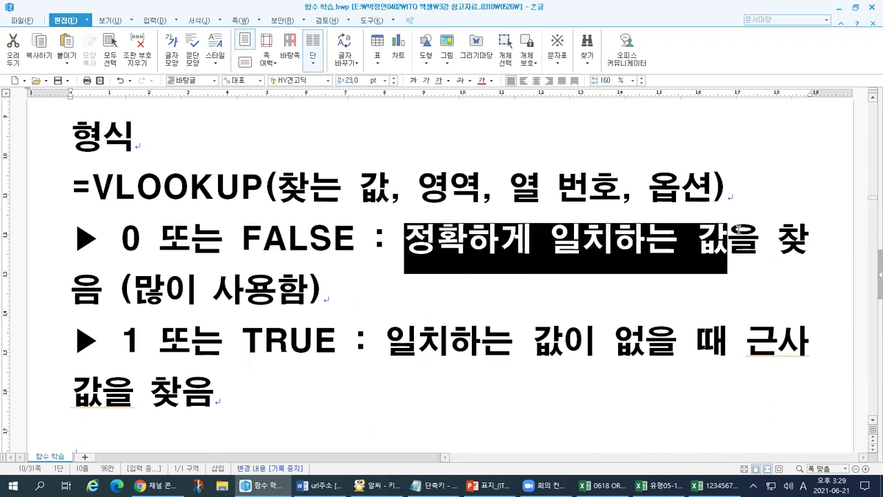
pyautogui.moveTo(122, 341); pyautogui.dragTo(337, 339)
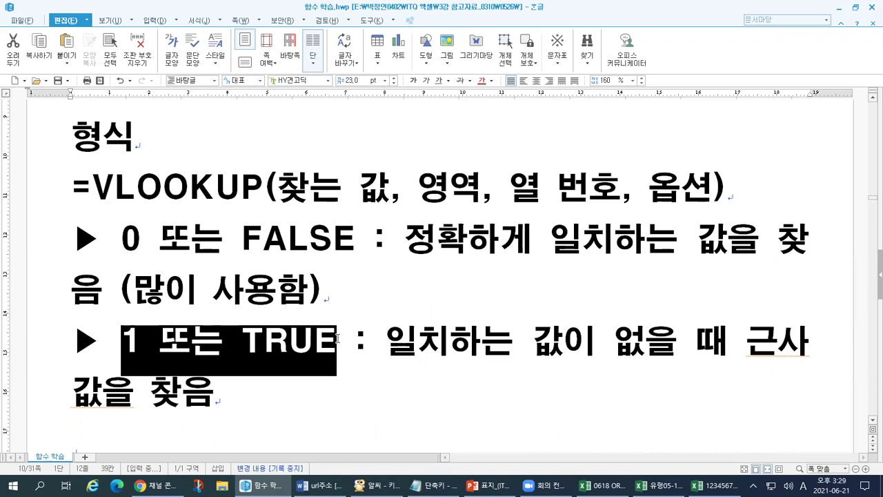
pyautogui.moveTo(121, 238); pyautogui.dragTo(361, 238)
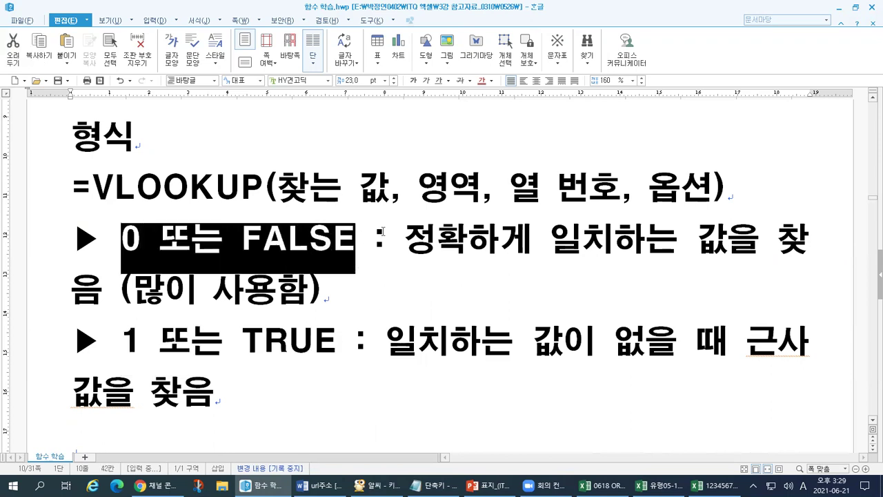
pyautogui.moveTo(651, 180); pyautogui.dragTo(719, 182)
pyautogui.moveTo(721, 181); pyautogui.dragTo(706, 185)
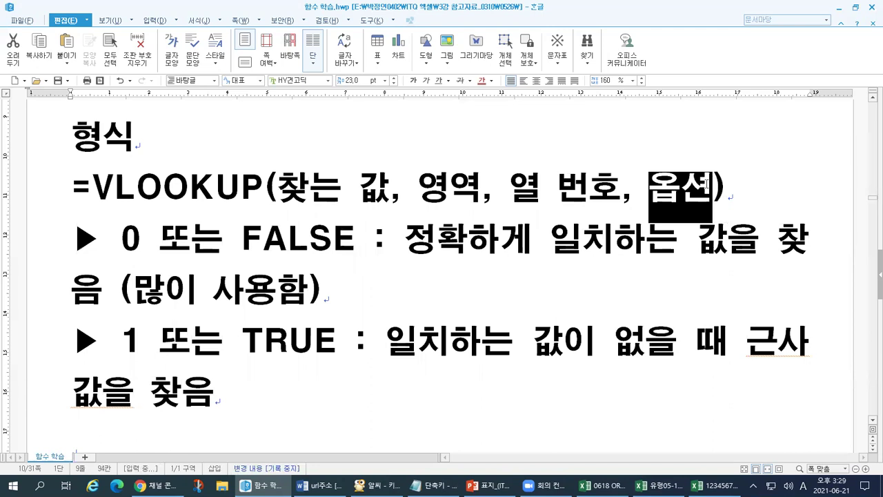
# - Highlight "K", A2:A6 and 세 번째 in the first VLOOKUP example under 사용 예시, ending with its whole explanation sentence
pyautogui.click(337, 292)
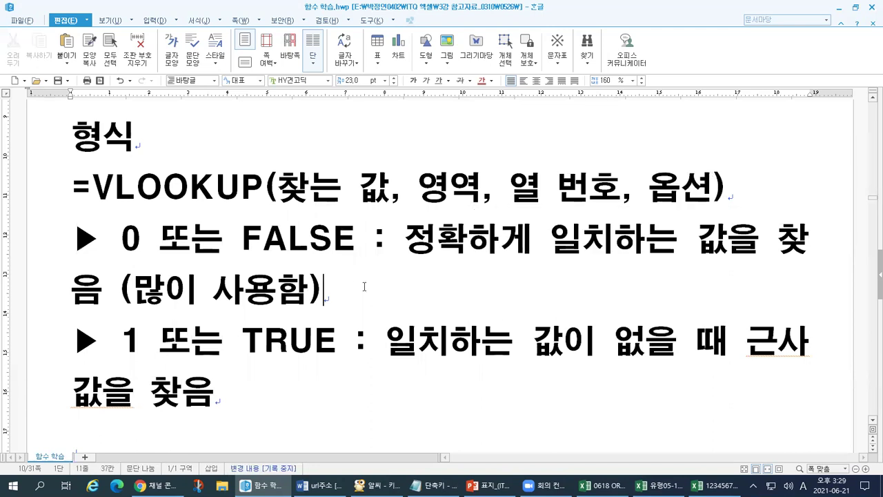
pyautogui.scroll(-8, 375, 268)
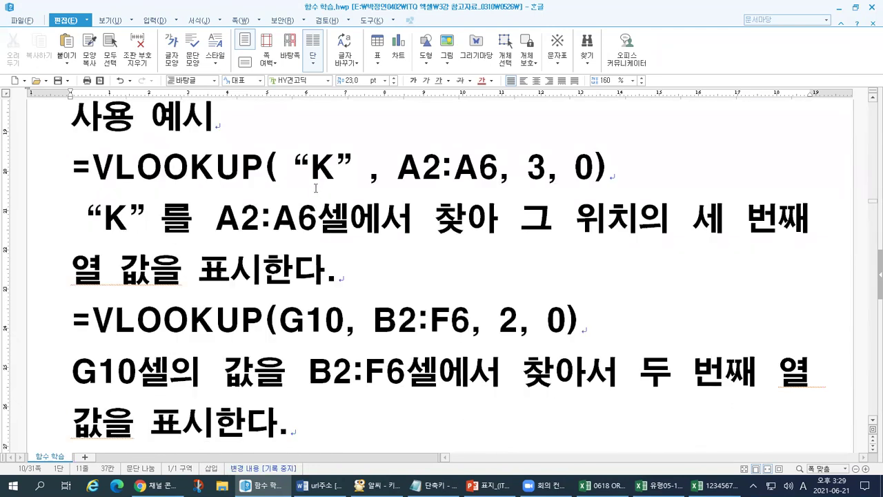
pyautogui.moveTo(92, 166); pyautogui.dragTo(365, 169)
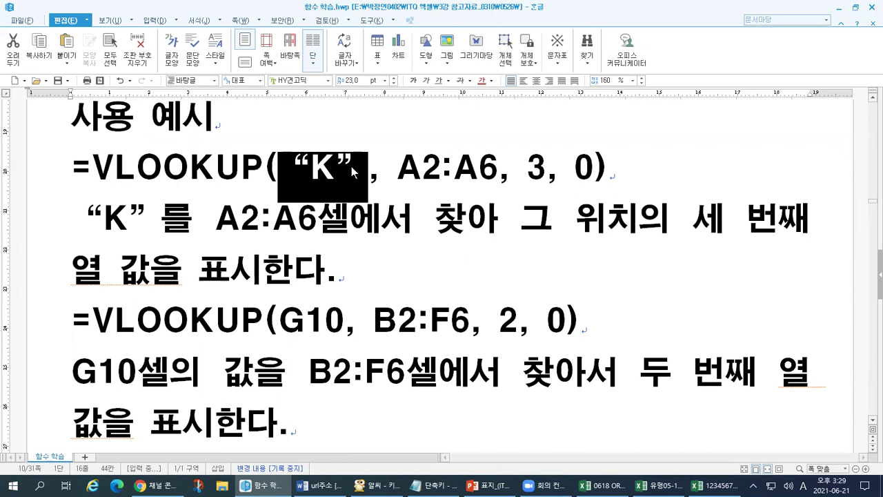
pyautogui.moveTo(103, 218); pyautogui.dragTo(124, 217)
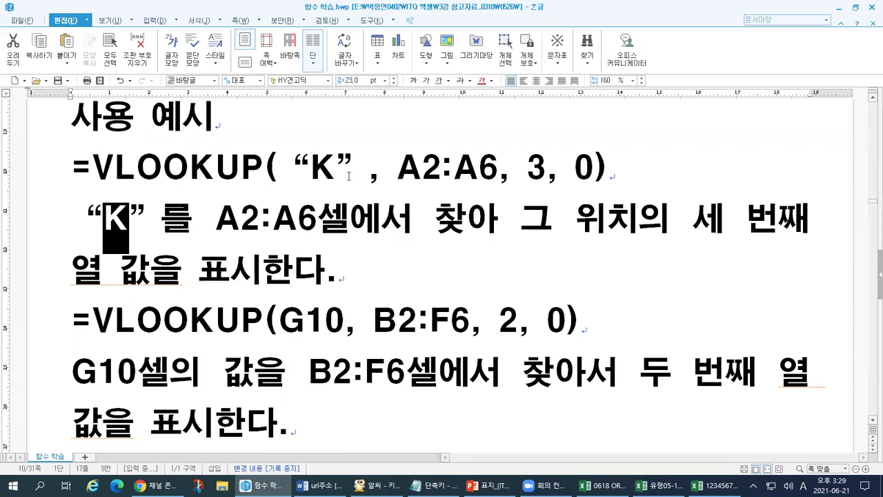
pyautogui.moveTo(398, 165); pyautogui.dragTo(494, 163)
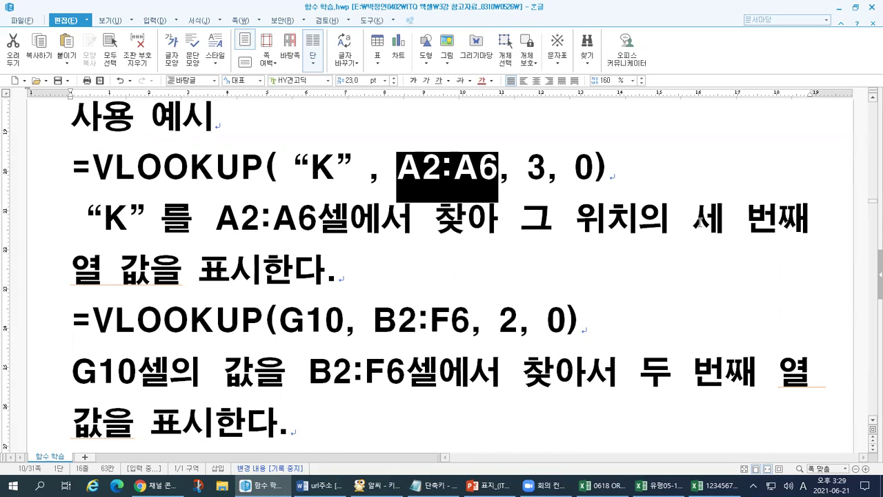
pyautogui.moveTo(693, 221); pyautogui.dragTo(807, 219)
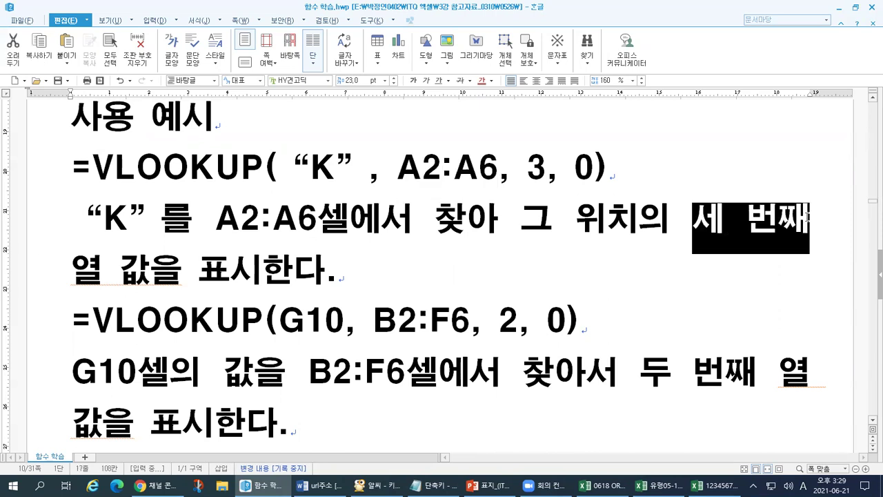
pyautogui.moveTo(69, 274); pyautogui.dragTo(86, 209)
pyautogui.moveTo(280, 170); pyautogui.dragTo(593, 167)
pyautogui.moveTo(339, 270); pyautogui.dragTo(69, 212)
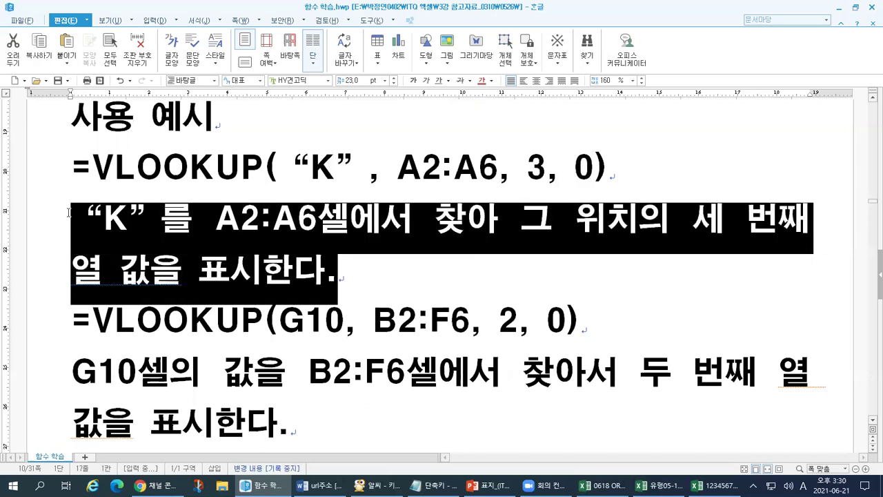
# - Highlight G10, B2:F6 and 2 in the second VLOOKUP example, plus the matching words 두 번째 in its explanation
pyautogui.click(69, 319)
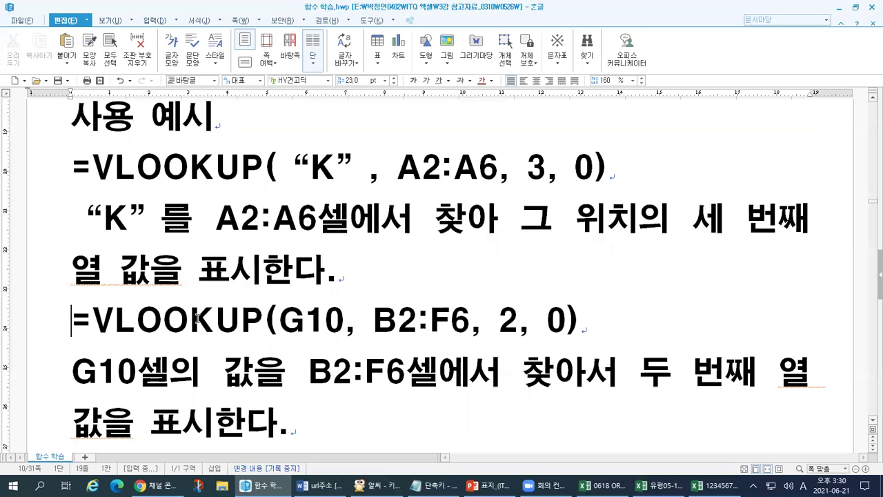
pyautogui.moveTo(279, 319); pyautogui.dragTo(343, 315)
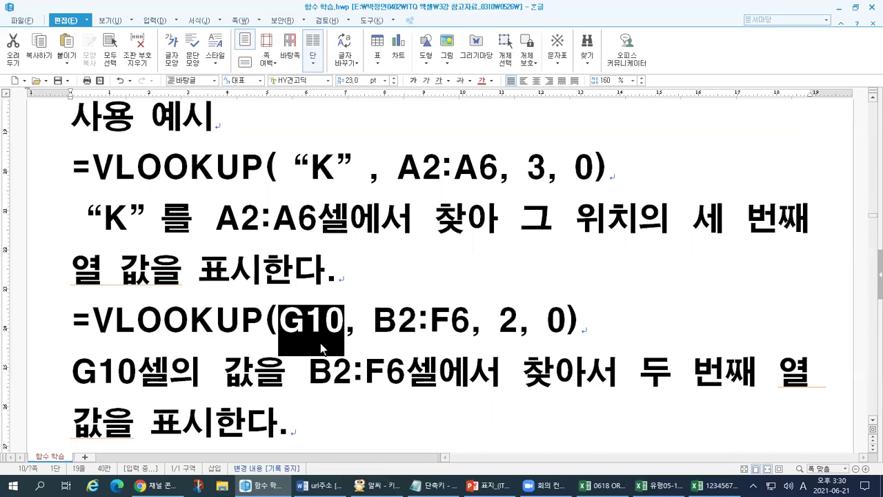
pyautogui.click(379, 325)
pyautogui.moveTo(388, 322); pyautogui.dragTo(467, 324)
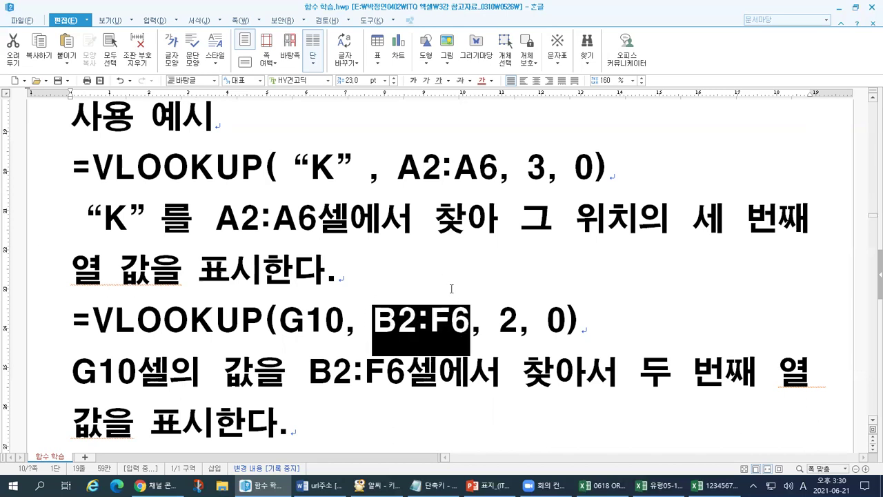
pyautogui.doubleClick(507, 320)
pyautogui.moveTo(654, 378); pyautogui.dragTo(758, 374)
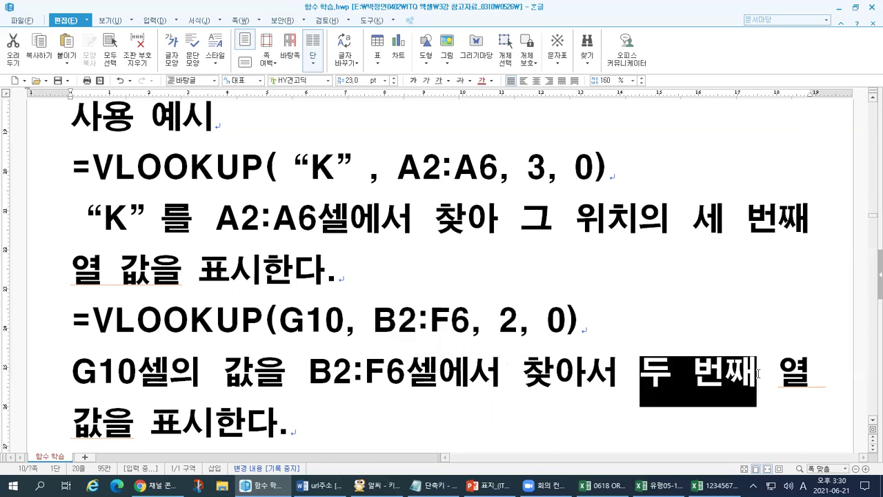
# - Highlight the match option 0 that ends both VLOOKUP example formulas
pyautogui.doubleClick(556, 321)
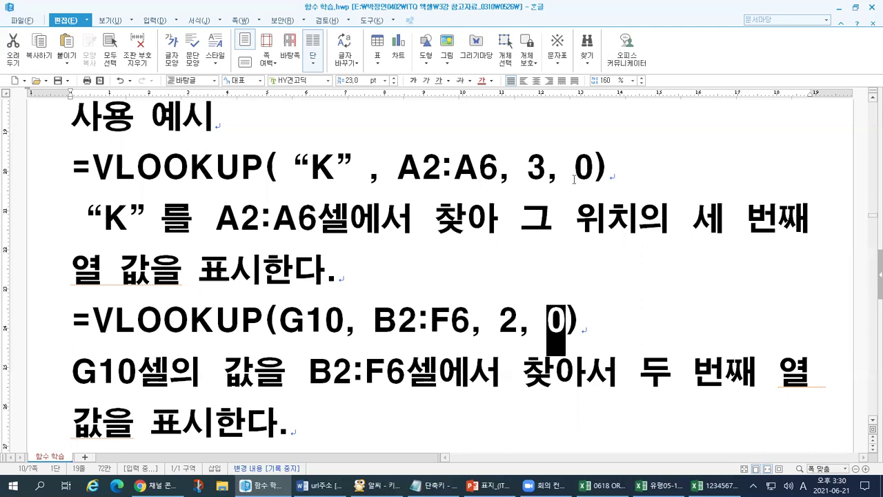
pyautogui.doubleClick(592, 167)
pyautogui.moveTo(532, 319); pyautogui.dragTo(574, 318)
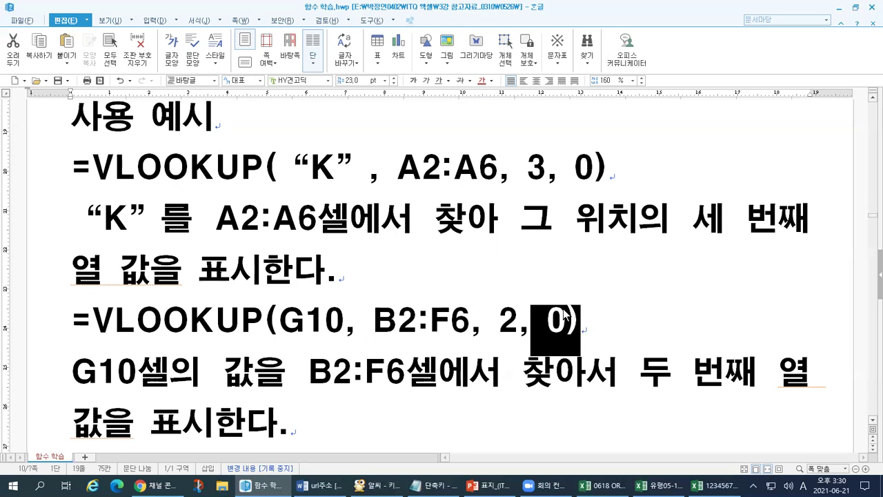
pyautogui.click(559, 319)
pyautogui.doubleClick(557, 319)
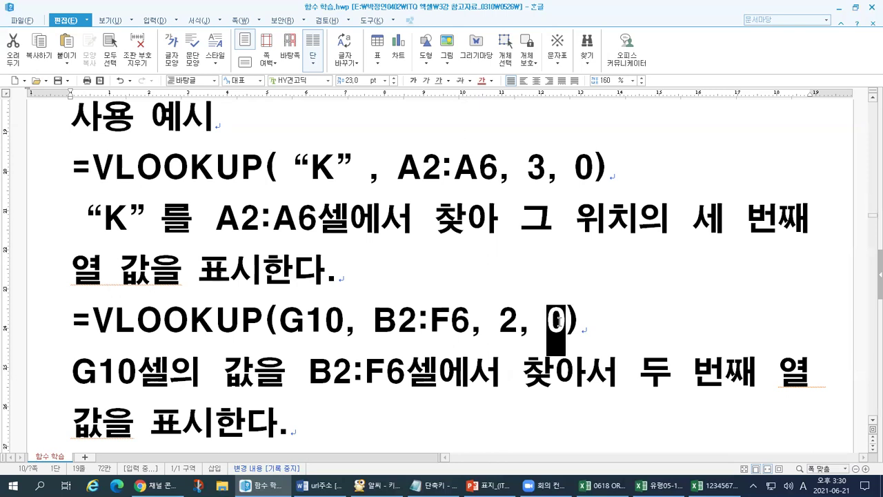
# - Switch to the 0618 OR VLOOKUP workbook in Excel and mark the student name in B4 and the 수학 column on the magnified table
pyautogui.scroll(-3, 558, 319)
pyautogui.scroll(-3, 560, 321)
pyautogui.scroll(6, 559, 320)
pyautogui.click(509, 322)
pyautogui.scroll(-1, 527, 321)
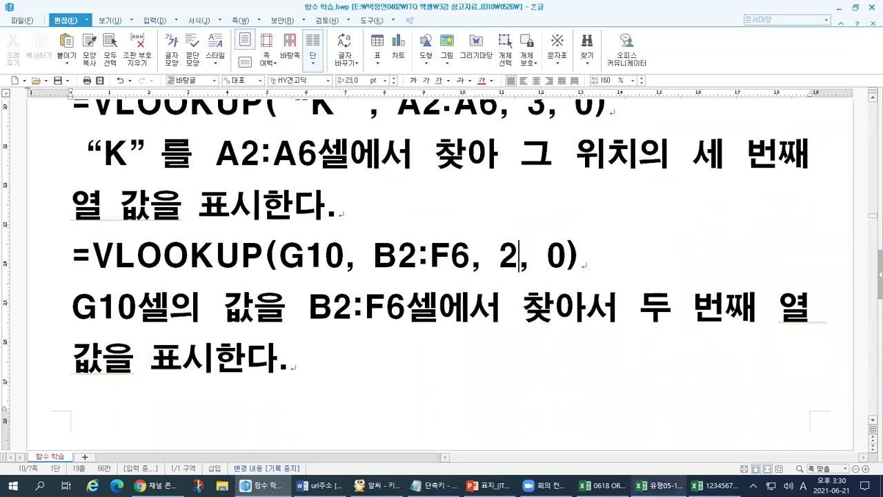
pyautogui.click(603, 485)
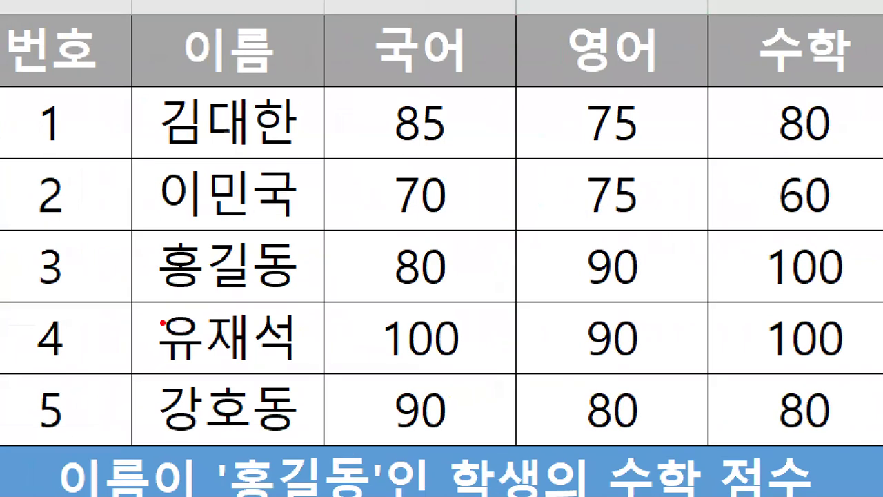
pyautogui.moveTo(218, 288)
pyautogui.mouseDown()
pyautogui.moveTo(200, 291)
pyautogui.moveTo(128, 242)
pyautogui.moveTo(297, 231)
pyautogui.moveTo(278, 306)
pyautogui.moveTo(264, 307)
pyautogui.mouseUp()
pyautogui.moveTo(859, 73)
pyautogui.mouseDown()
pyautogui.moveTo(793, 88)
pyautogui.moveTo(824, 4)
pyautogui.moveTo(857, 82)
pyautogui.moveTo(787, 138)
pyautogui.moveTo(779, 257)
pyautogui.mouseUp()
pyautogui.moveTo(869, 291)
pyautogui.mouseDown()
pyautogui.moveTo(773, 304)
pyautogui.moveTo(856, 216)
pyautogui.moveTo(870, 293)
pyautogui.mouseUp()
pyautogui.press('Escape')
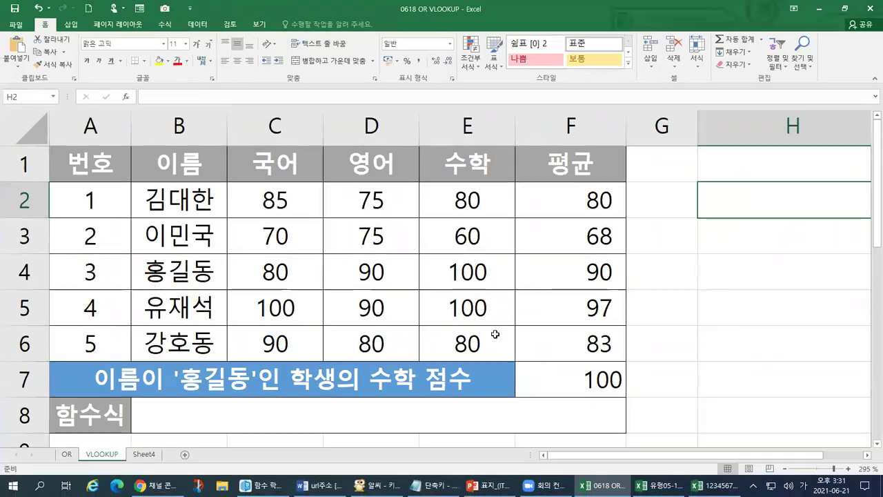
# - Circle and underline the math score result in cell F7 with the red screen pen on the magnified sheet
pyautogui.hotkey('ctrl', '1')
pyautogui.click(538, 384)
pyautogui.moveTo(699, 391)
pyautogui.mouseDown()
pyautogui.moveTo(692, 395)
pyautogui.moveTo(593, 354)
pyautogui.moveTo(710, 376)
pyautogui.moveTo(705, 397)
pyautogui.mouseUp()
pyautogui.moveTo(624, 397); pyautogui.dragTo(730, 388)
pyautogui.press('Escape')
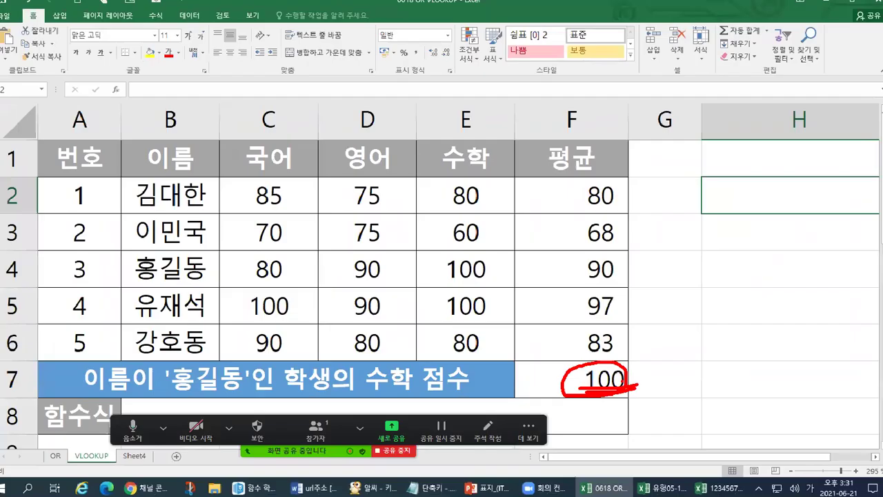
# - Open the VLOOKUP formula in F7 and annotate it: underline B4, box B2:F6, and draw a circle linked to both arguments by arrows
pyautogui.doubleClick(579, 386)
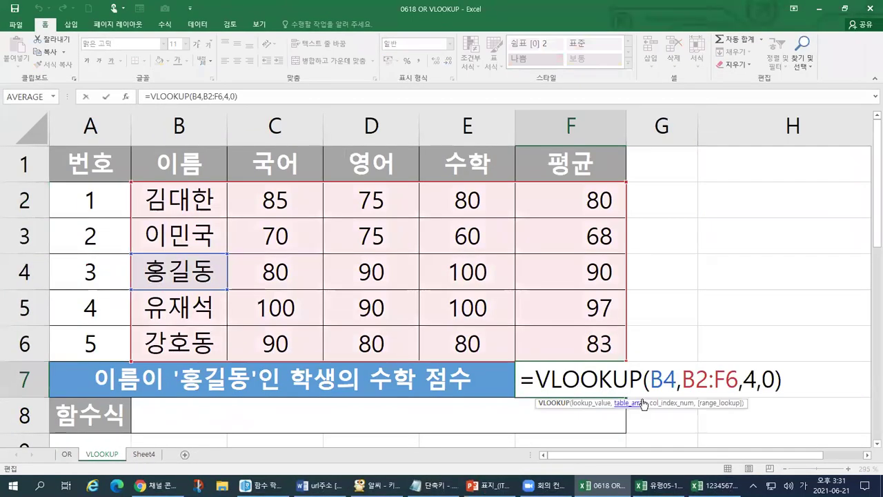
pyautogui.hotkey('ctrl', '1')
pyautogui.click(717, 412)
pyautogui.moveTo(593, 378)
pyautogui.mouseDown()
pyautogui.moveTo(688, 383)
pyautogui.moveTo(738, 374)
pyautogui.moveTo(760, 368)
pyautogui.moveTo(761, 333)
pyautogui.moveTo(709, 318)
pyautogui.moveTo(646, 321)
pyautogui.moveTo(650, 381)
pyautogui.mouseUp()
pyautogui.moveTo(695, 307); pyautogui.dragTo(714, 242)
pyautogui.moveTo(667, 283); pyautogui.dragTo(717, 281)
pyautogui.moveTo(705, 199)
pyautogui.mouseDown()
pyautogui.moveTo(581, 206)
pyautogui.moveTo(693, 65)
pyautogui.moveTo(724, 203)
pyautogui.moveTo(705, 222)
pyautogui.mouseUp()
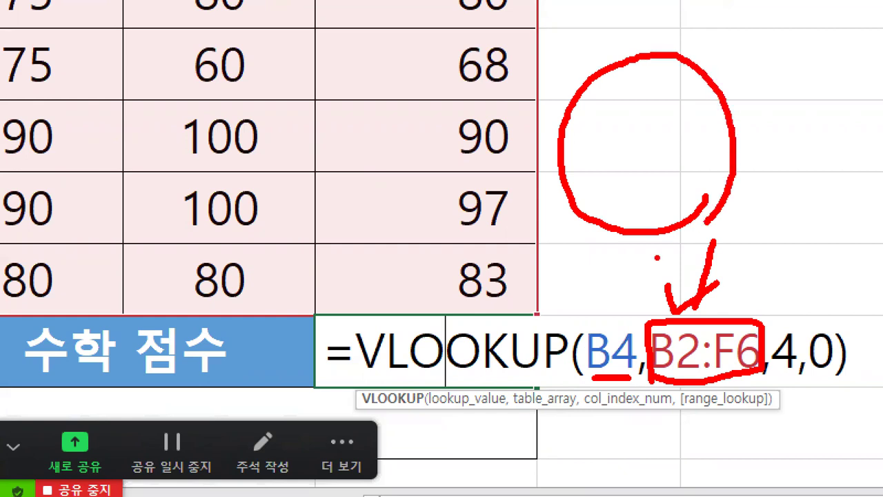
pyautogui.moveTo(608, 323)
pyautogui.mouseDown()
pyautogui.moveTo(603, 227)
pyautogui.moveTo(616, 255)
pyautogui.mouseUp()
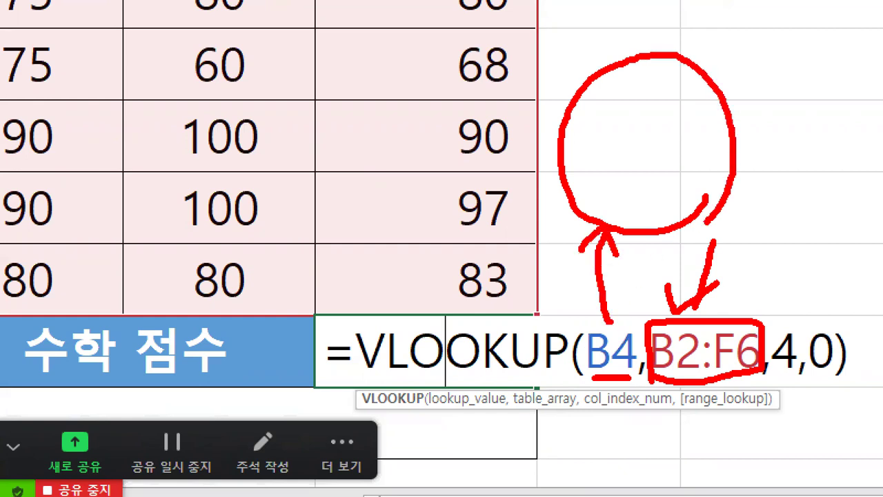
# - Draw three vertical strokes for columns inside the circle, then circle the option 0 in the formula and clear the annotations
pyautogui.moveTo(624, 103); pyautogui.dragTo(624, 202)
pyautogui.moveTo(656, 94); pyautogui.dragTo(649, 205)
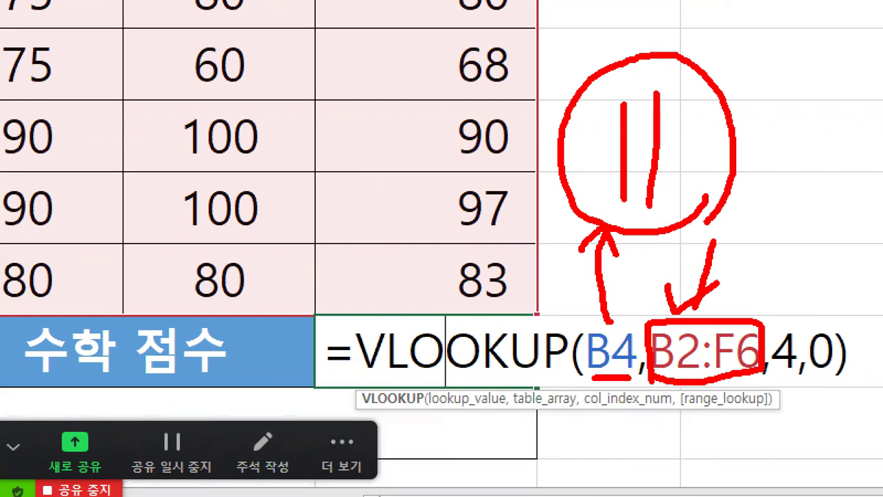
pyautogui.moveTo(682, 97); pyautogui.dragTo(684, 182)
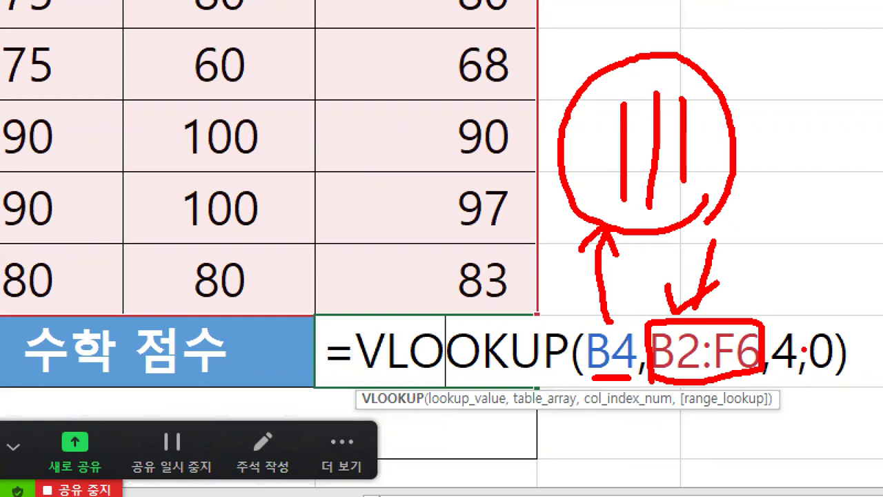
pyautogui.moveTo(823, 381)
pyautogui.mouseDown()
pyautogui.moveTo(810, 322)
pyautogui.moveTo(842, 345)
pyautogui.moveTo(821, 392)
pyautogui.mouseUp()
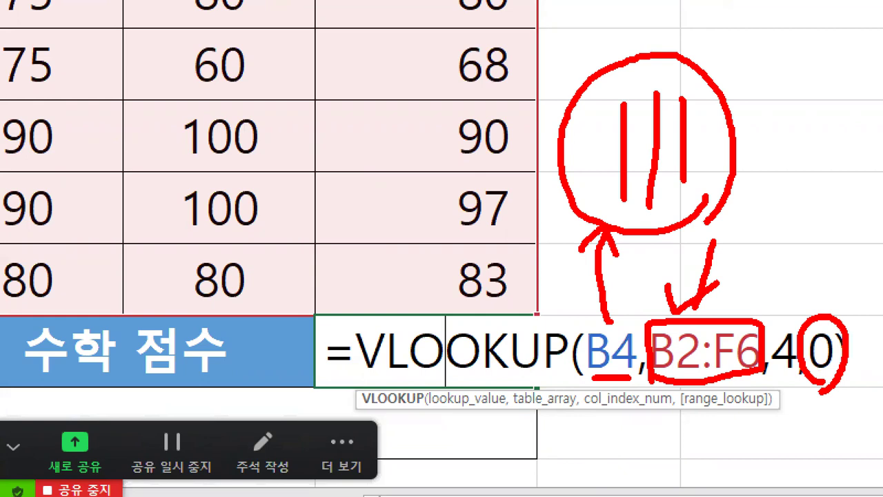
pyautogui.press('Escape')
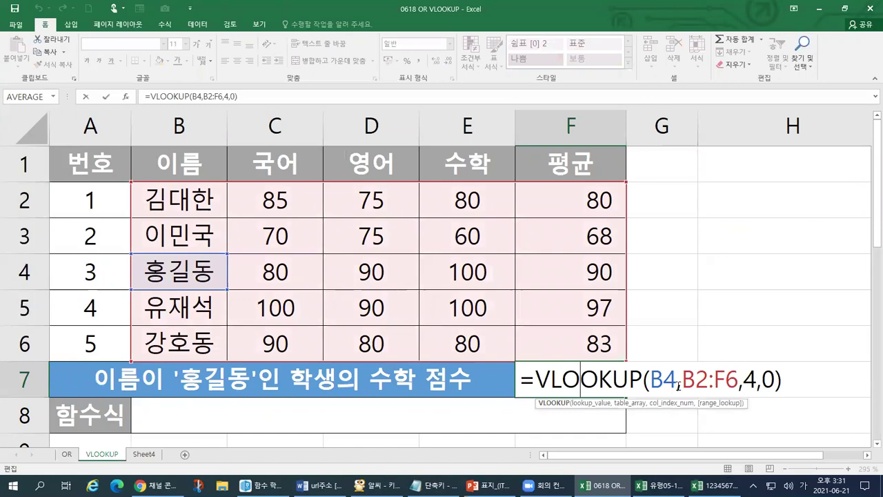
# - Underline B4 in the magnified formula, column header B and row header 4, then box the student name in cell B4
pyautogui.hotkey('ctrl', '1')
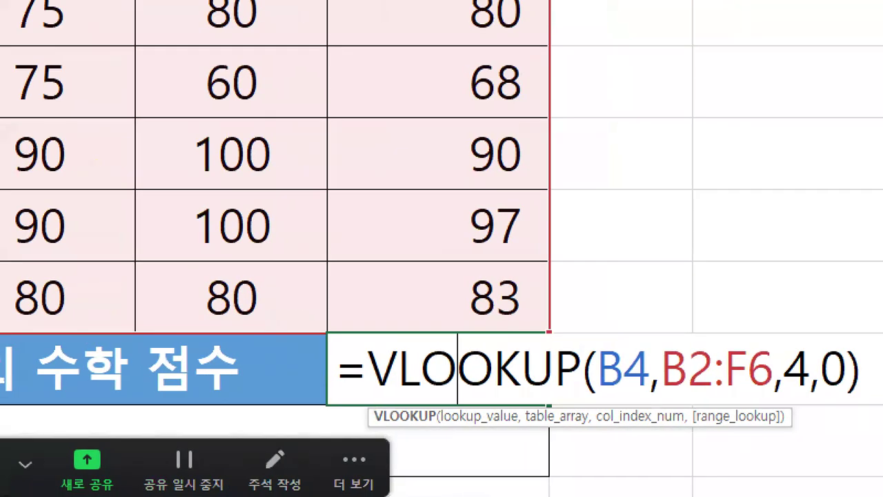
pyautogui.click(700, 373)
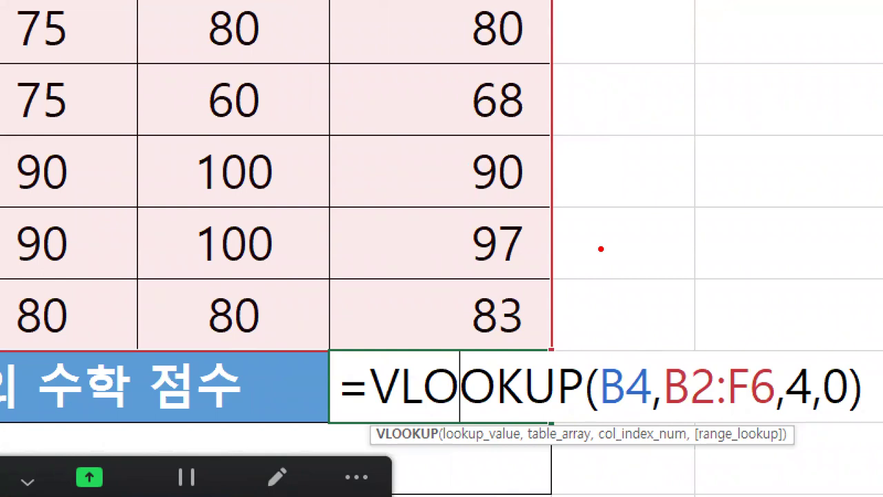
pyautogui.moveTo(607, 414); pyautogui.dragTo(639, 408)
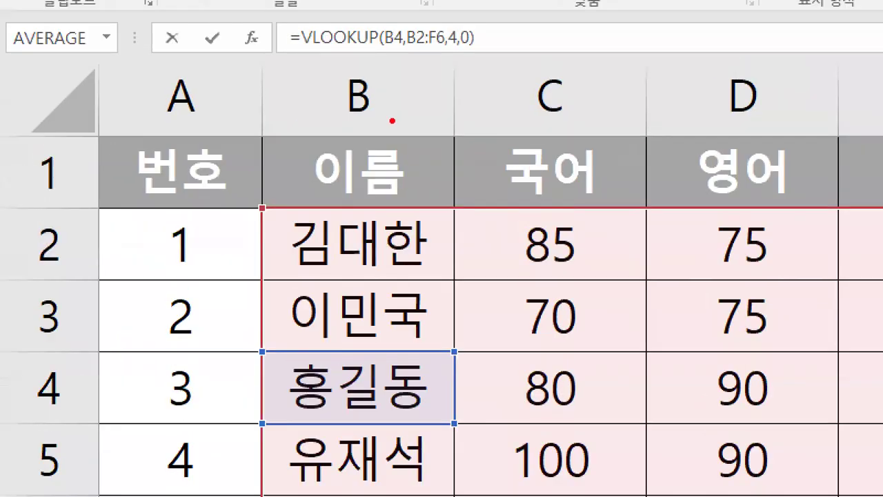
pyautogui.moveTo(392, 121); pyautogui.dragTo(322, 127)
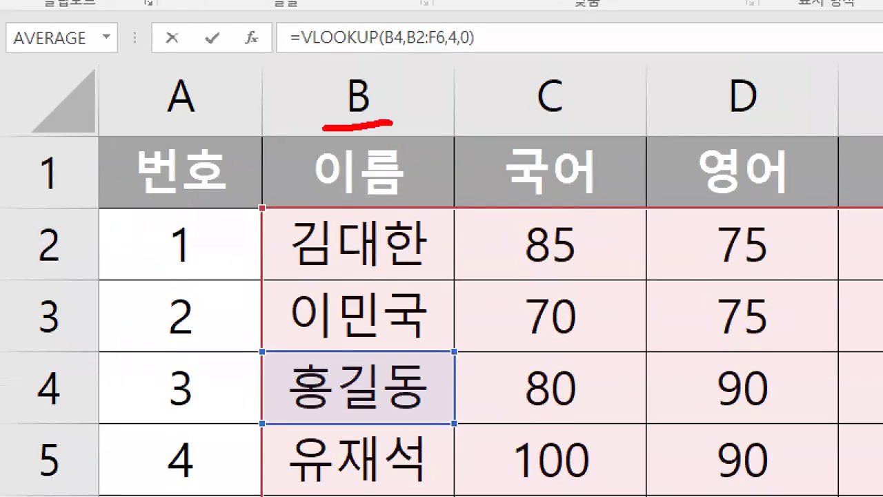
pyautogui.moveTo(41, 405); pyautogui.dragTo(64, 411)
pyautogui.moveTo(305, 414)
pyautogui.mouseDown()
pyautogui.moveTo(422, 417)
pyautogui.moveTo(433, 367)
pyautogui.moveTo(291, 360)
pyautogui.moveTo(289, 418)
pyautogui.mouseUp()
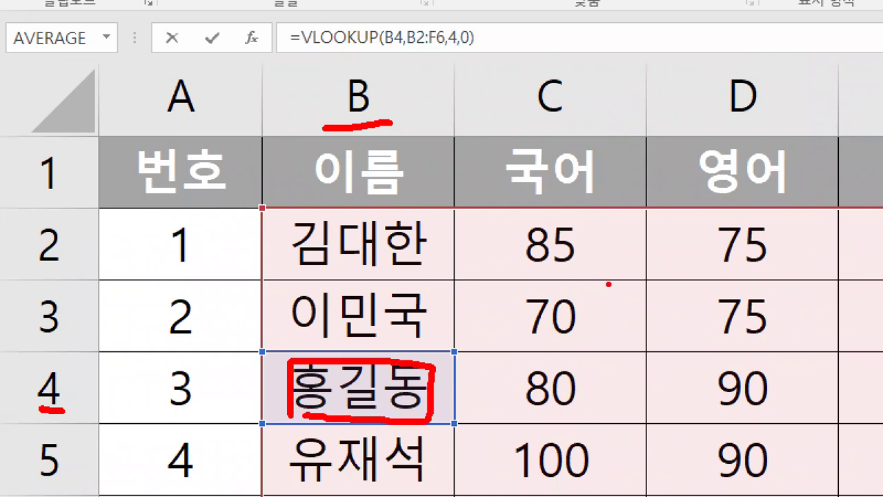
pyautogui.press('Escape')
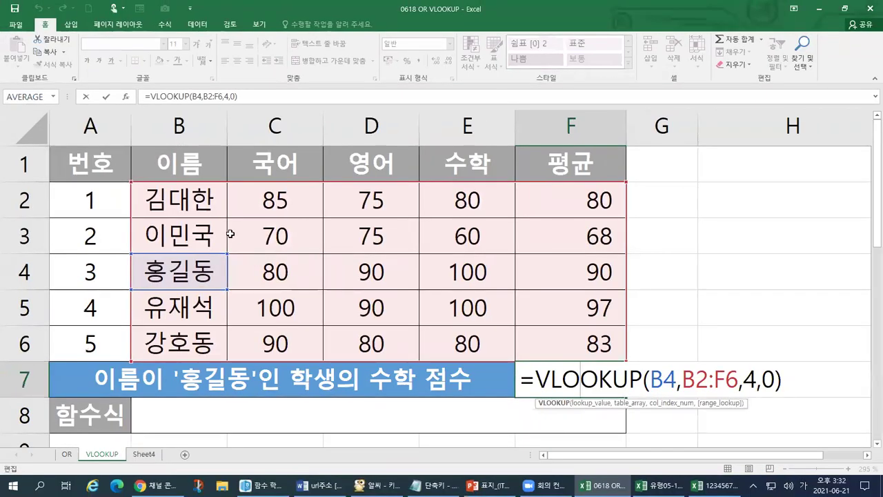
# - Circle column headers A and B on the magnified sheet and draw a line down column A and an arrow from B to cell B4
pyautogui.hotkey('ctrl', '1')
pyautogui.click(74, 75)
pyautogui.moveTo(207, 74)
pyautogui.mouseDown()
pyautogui.moveTo(140, 52)
pyautogui.moveTo(215, 28)
pyautogui.moveTo(161, 207)
pyautogui.moveTo(131, 417)
pyautogui.mouseUp()
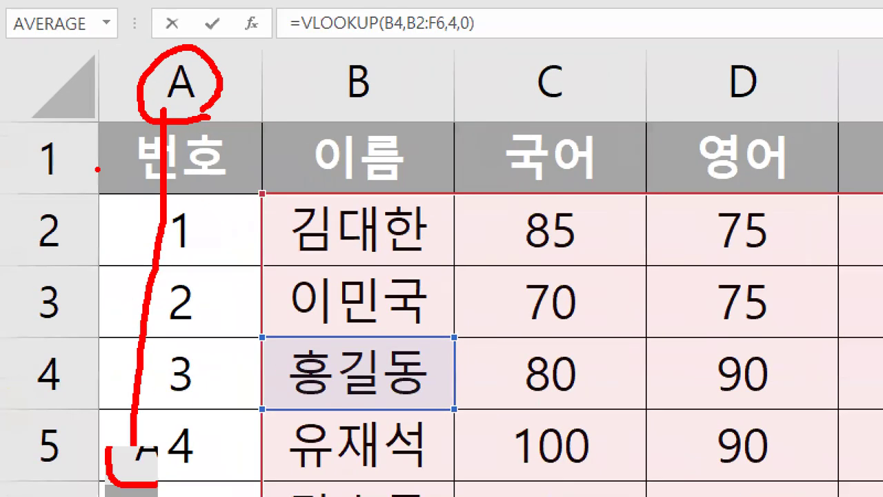
pyautogui.moveTo(371, 107)
pyautogui.mouseDown()
pyautogui.moveTo(350, 50)
pyautogui.moveTo(378, 102)
pyautogui.moveTo(288, 231)
pyautogui.moveTo(279, 362)
pyautogui.moveTo(271, 368)
pyautogui.moveTo(296, 379)
pyautogui.moveTo(295, 341)
pyautogui.mouseUp()
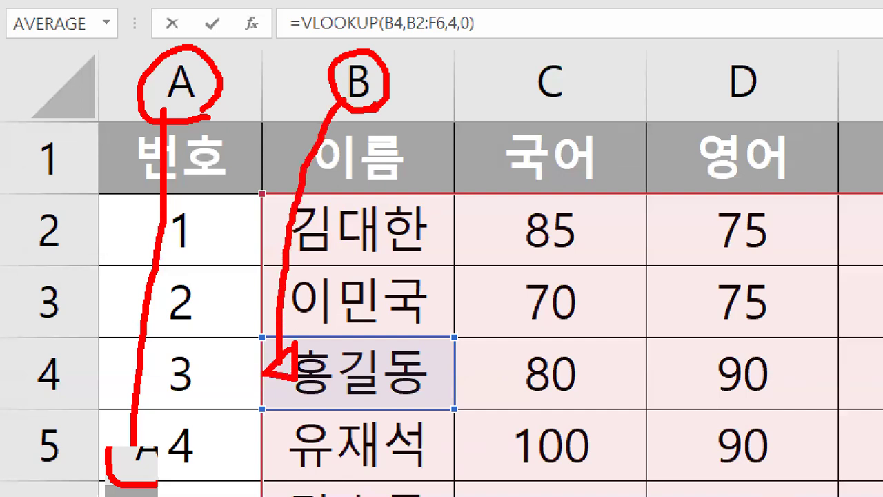
# - Cross out column A with the red pen, then tick and underline the student name in cell B4
pyautogui.moveTo(235, 96)
pyautogui.mouseDown()
pyautogui.moveTo(146, 325)
pyautogui.moveTo(102, 410)
pyautogui.mouseUp()
pyautogui.moveTo(103, 117); pyautogui.dragTo(241, 495)
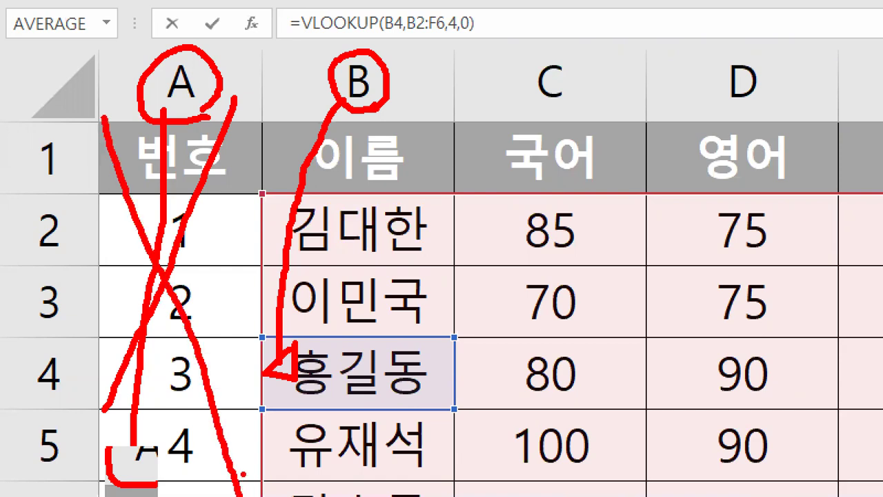
pyautogui.moveTo(433, 349)
pyautogui.mouseDown()
pyautogui.moveTo(431, 365)
pyautogui.moveTo(445, 340)
pyautogui.mouseUp()
pyautogui.moveTo(292, 400); pyautogui.dragTo(440, 398)
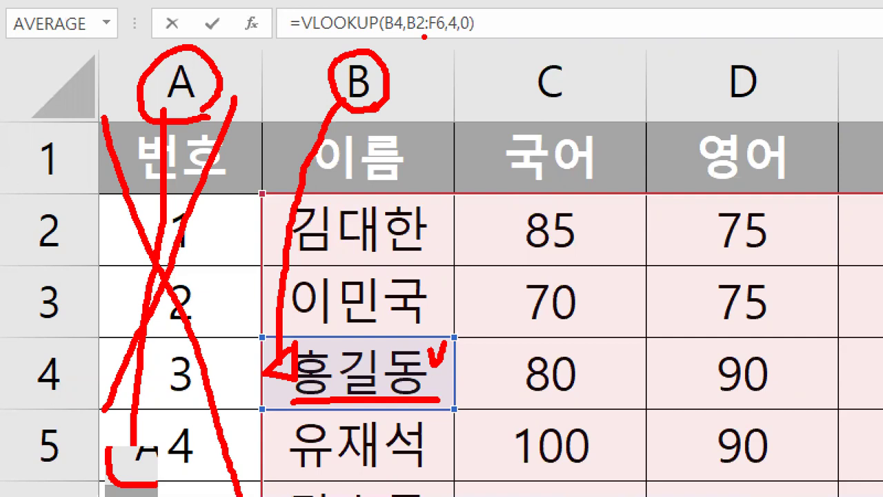
# - Number column headers B, C and D as 1, 2 and 3 with the red pen, then clear the annotations
pyautogui.moveTo(424, 37); pyautogui.dragTo(418, 91)
pyautogui.moveTo(594, 51)
pyautogui.mouseDown()
pyautogui.moveTo(612, 44)
pyautogui.moveTo(586, 97)
pyautogui.moveTo(628, 96)
pyautogui.mouseUp()
pyautogui.moveTo(784, 51)
pyautogui.mouseDown()
pyautogui.moveTo(793, 71)
pyautogui.moveTo(815, 70)
pyautogui.mouseUp()
pyautogui.moveTo(787, 102); pyautogui.dragTo(781, 101)
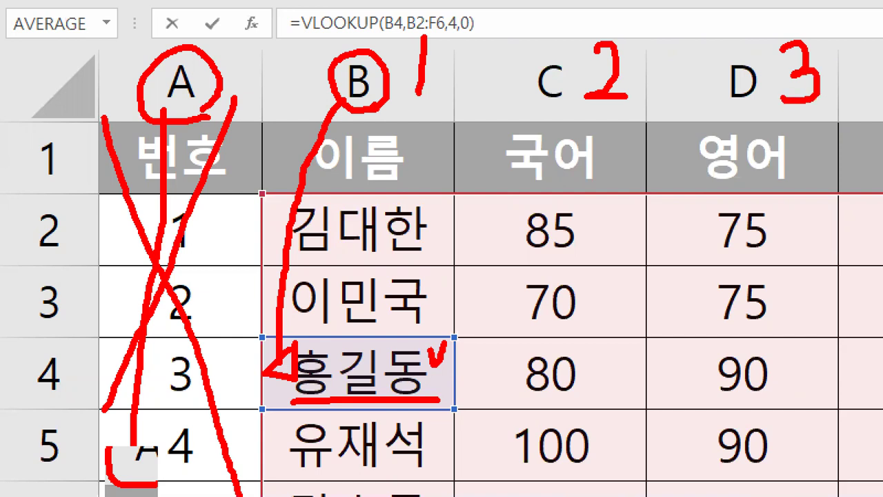
pyautogui.press('Escape')
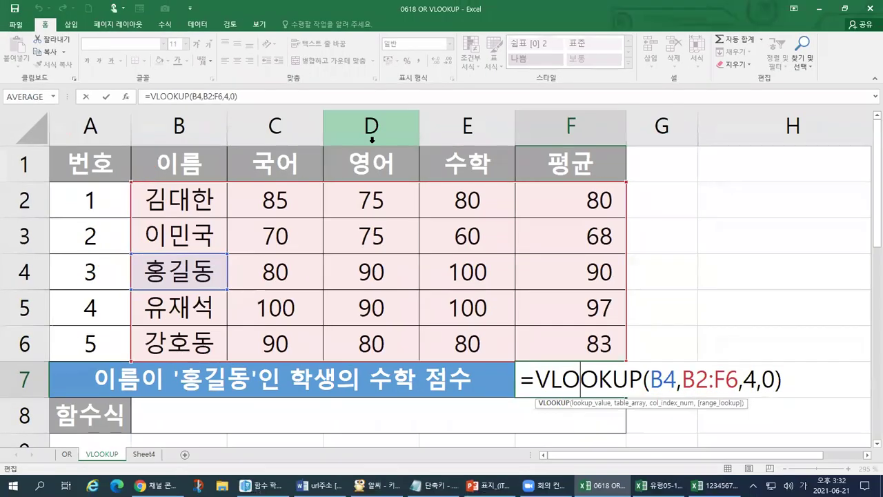
# - Write 4 beside column header E on the magnified sheet, underline both, and box the 수학 column before leaving the magnified view
pyautogui.hotkey('ctrl', '1')
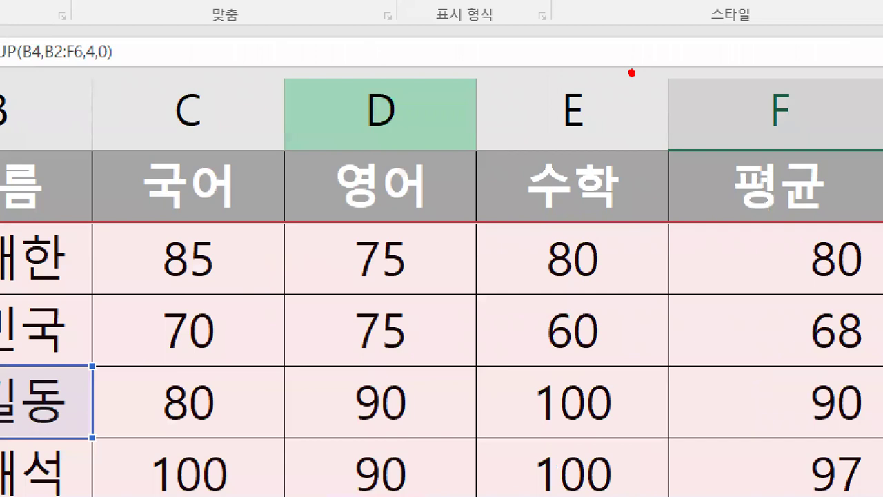
pyautogui.moveTo(496, 107); pyautogui.dragTo(505, 122)
pyautogui.moveTo(633, 85); pyautogui.dragTo(629, 124)
pyautogui.moveTo(552, 139); pyautogui.dragTo(587, 139)
pyautogui.moveTo(552, 146); pyautogui.dragTo(597, 147)
pyautogui.moveTo(538, 82); pyautogui.dragTo(549, 86)
pyautogui.moveTo(598, 131)
pyautogui.mouseDown()
pyautogui.moveTo(649, 123)
pyautogui.moveTo(655, 137)
pyautogui.mouseUp()
pyautogui.moveTo(655, 59)
pyautogui.mouseDown()
pyautogui.moveTo(667, 469)
pyautogui.moveTo(508, 491)
pyautogui.moveTo(486, 96)
pyautogui.moveTo(663, 41)
pyautogui.mouseUp()
pyautogui.press('Escape')
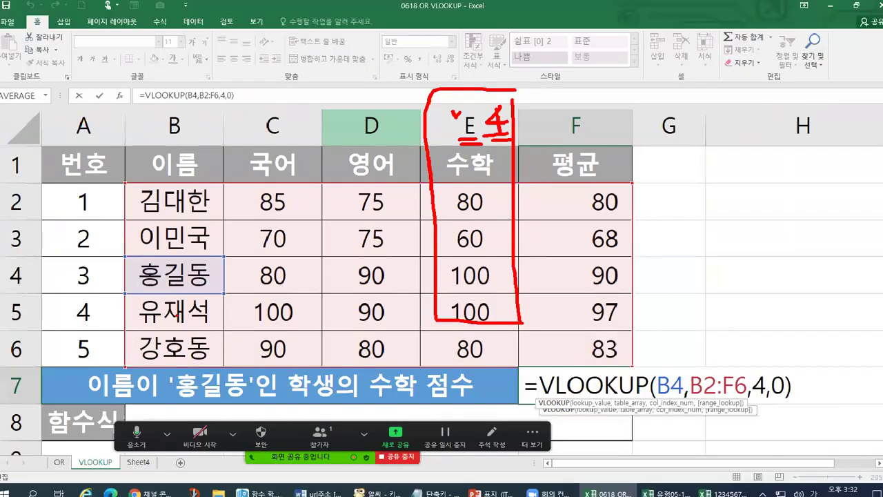
# - Circle the student name in B4 and the 수학 header, draw an arrow down to E4, and double-underline its score
pyautogui.hotkey('ctrl', '1')
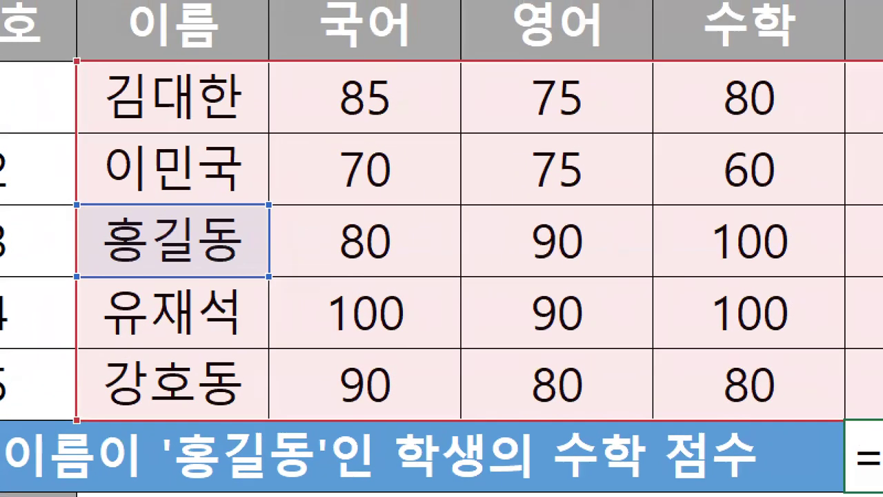
pyautogui.click(136, 350)
pyautogui.moveTo(226, 267)
pyautogui.mouseDown()
pyautogui.moveTo(166, 267)
pyautogui.moveTo(194, 202)
pyautogui.moveTo(222, 268)
pyautogui.mouseUp()
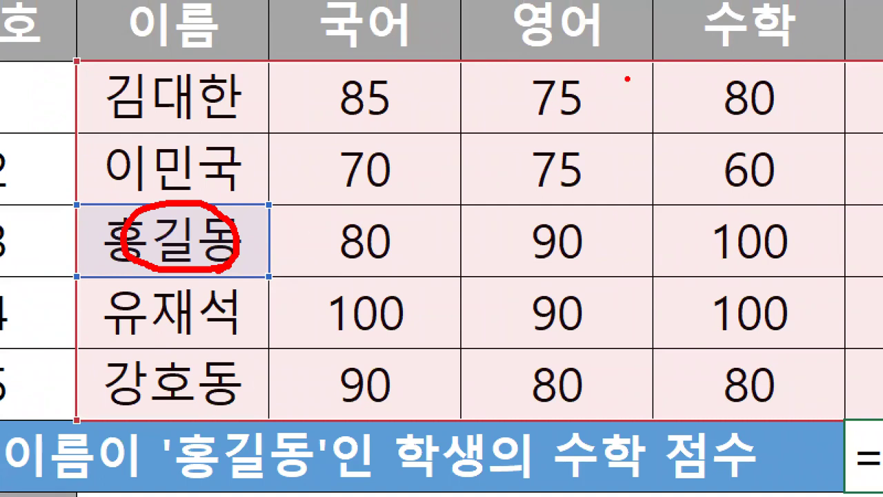
pyautogui.moveTo(803, 38)
pyautogui.mouseDown()
pyautogui.moveTo(705, 17)
pyautogui.moveTo(786, 4)
pyautogui.moveTo(667, 207)
pyautogui.moveTo(676, 242)
pyautogui.moveTo(717, 256)
pyautogui.mouseUp()
pyautogui.moveTo(706, 218)
pyautogui.mouseDown()
pyautogui.moveTo(715, 260)
pyautogui.moveTo(791, 256)
pyautogui.mouseUp()
pyautogui.moveTo(716, 279); pyautogui.dragTo(808, 263)
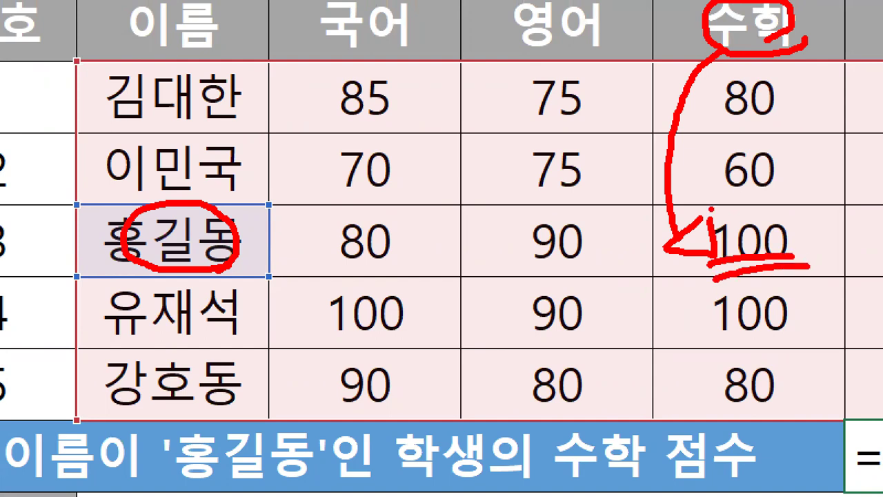
pyautogui.press('Escape')
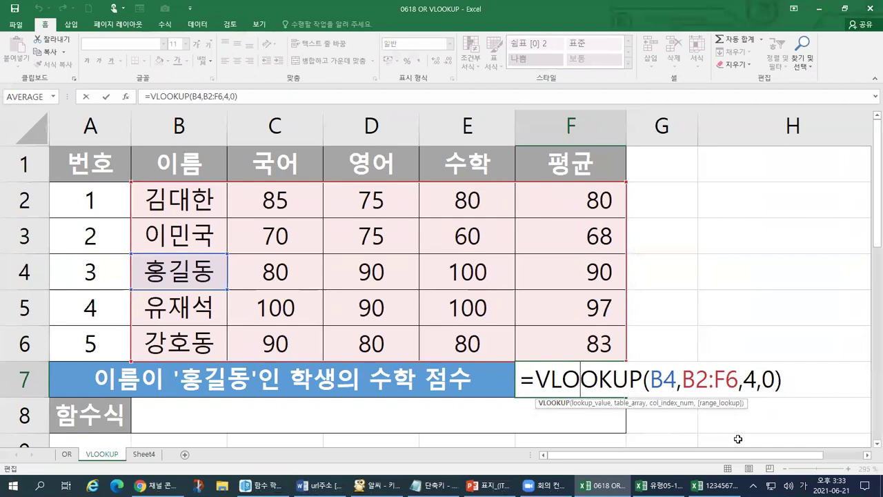
# - Underline the final argument 0 in the magnified formula and write the notes "0.X" and "1 T" above it
pyautogui.hotkey('ctrl', '1')
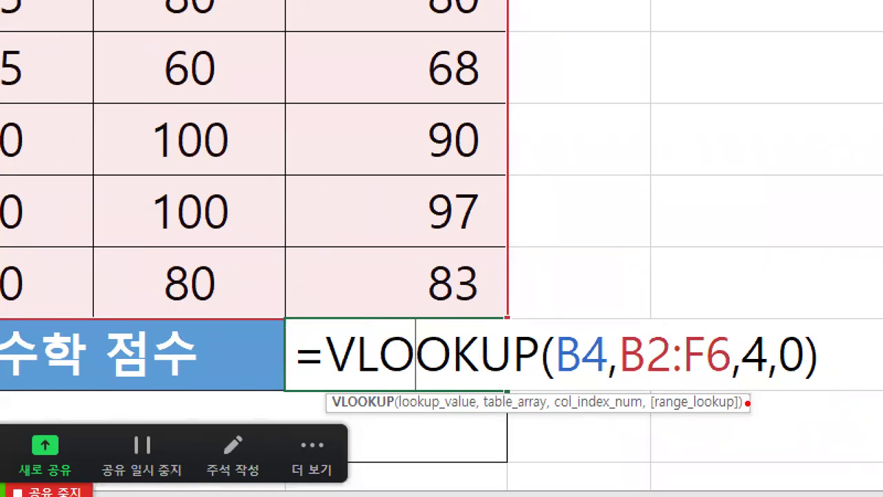
pyautogui.moveTo(782, 379); pyautogui.dragTo(803, 380)
pyautogui.moveTo(786, 163)
pyautogui.mouseDown()
pyautogui.moveTo(798, 175)
pyautogui.moveTo(785, 162)
pyautogui.mouseUp()
pyautogui.moveTo(806, 194); pyautogui.dragTo(808, 198)
pyautogui.moveTo(843, 165); pyautogui.dragTo(817, 204)
pyautogui.moveTo(816, 166); pyautogui.dragTo(854, 205)
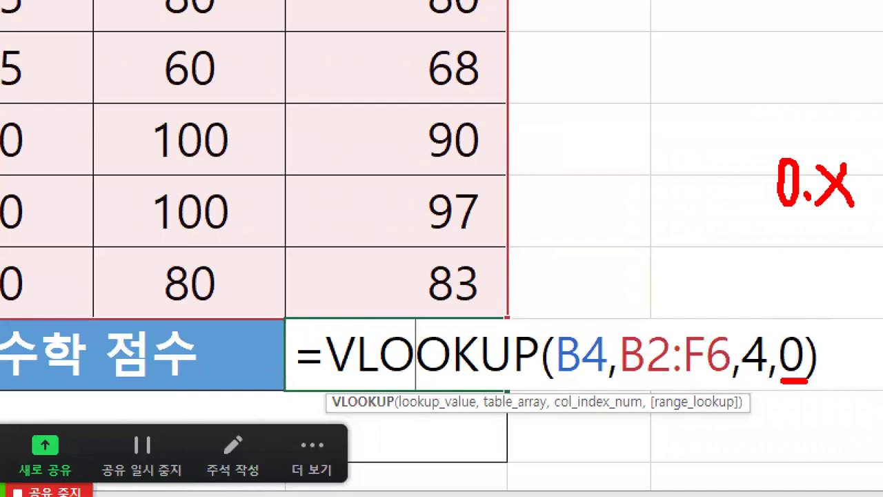
pyautogui.moveTo(792, 261); pyautogui.dragTo(797, 292)
pyautogui.moveTo(819, 258)
pyautogui.mouseDown()
pyautogui.moveTo(849, 257)
pyautogui.moveTo(835, 298)
pyautogui.mouseUp()
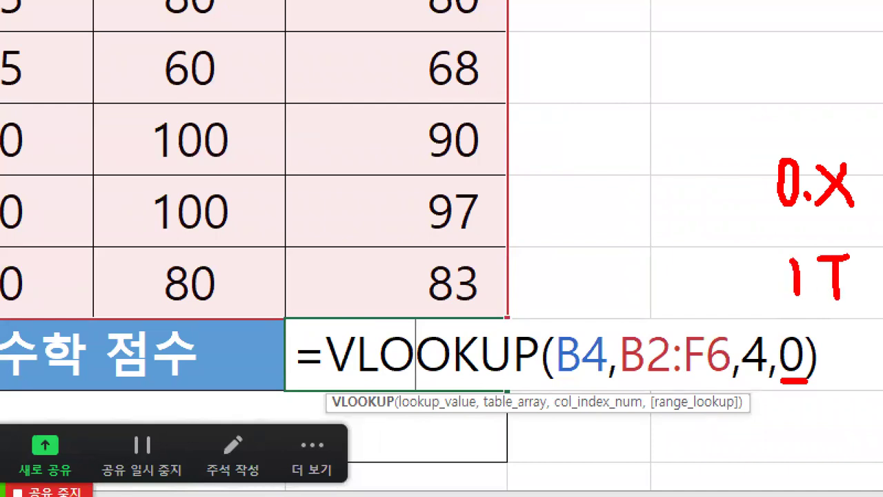
# - Cross out the X beside 0, write F above it and circle the pair, then dot and underline "1·T" with an arrow
pyautogui.moveTo(820, 178); pyautogui.dragTo(855, 200)
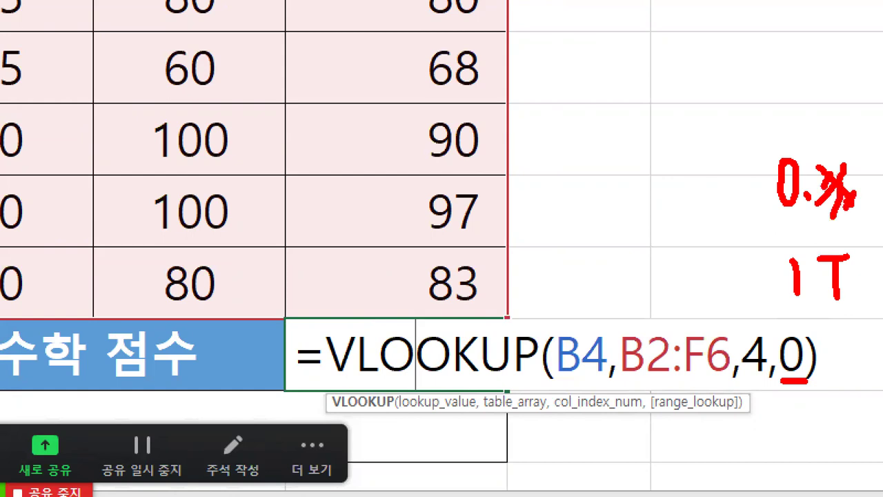
pyautogui.moveTo(815, 122); pyautogui.dragTo(867, 134)
pyautogui.moveTo(825, 128)
pyautogui.mouseDown()
pyautogui.moveTo(828, 166)
pyautogui.moveTo(861, 148)
pyautogui.moveTo(750, 210)
pyautogui.moveTo(860, 97)
pyautogui.moveTo(871, 196)
pyautogui.mouseUp()
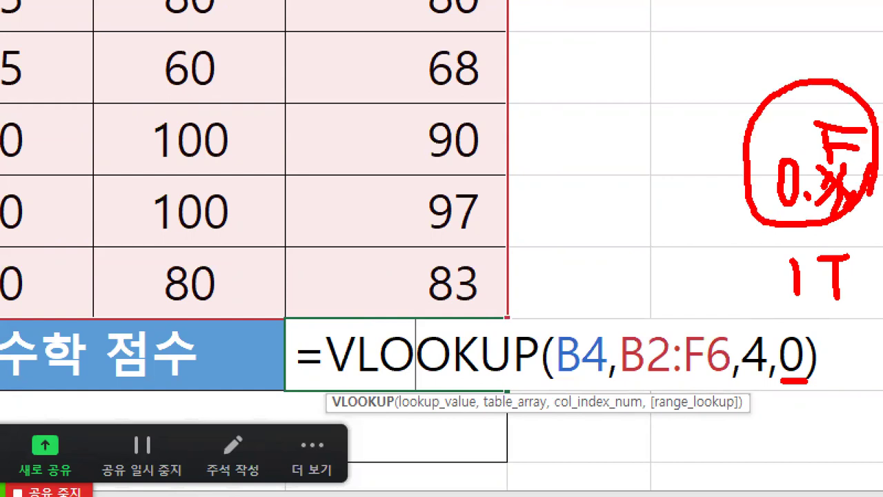
pyautogui.click(806, 276)
pyautogui.moveTo(773, 312)
pyautogui.mouseDown()
pyautogui.moveTo(862, 306)
pyautogui.moveTo(855, 321)
pyautogui.mouseUp()
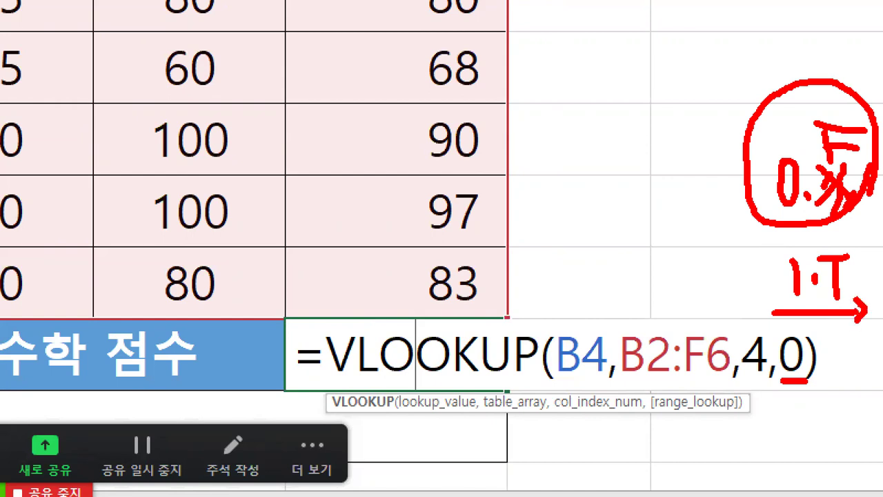
# - Circle the column number 4 in the formula with an arrow above it, and write the alternative 3 beneath it
pyautogui.moveTo(757, 384)
pyautogui.mouseDown()
pyautogui.moveTo(742, 328)
pyautogui.moveTo(770, 346)
pyautogui.moveTo(749, 393)
pyautogui.moveTo(772, 390)
pyautogui.mouseUp()
pyautogui.moveTo(736, 275)
pyautogui.mouseDown()
pyautogui.moveTo(750, 311)
pyautogui.moveTo(758, 284)
pyautogui.mouseUp()
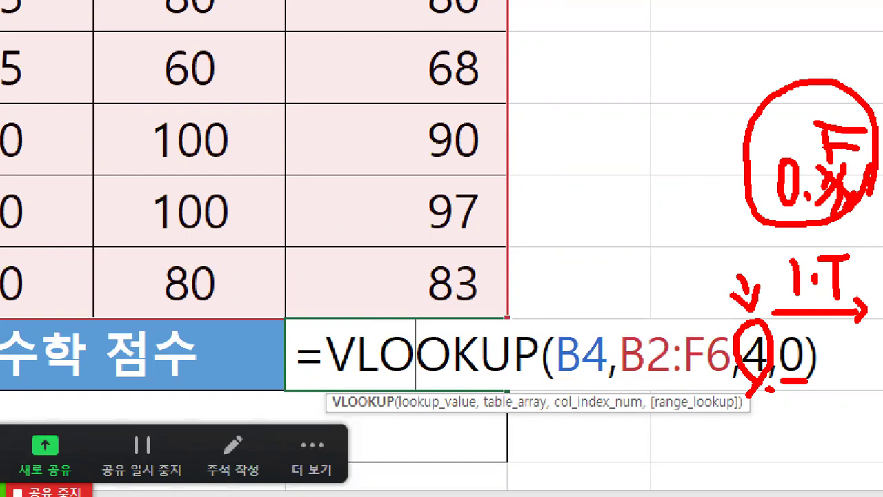
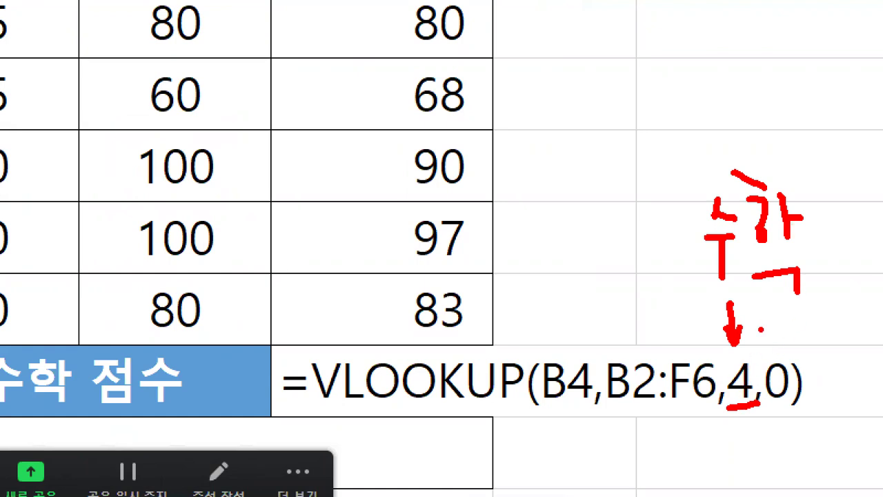
pyautogui.moveTo(742, 431)
pyautogui.mouseDown()
pyautogui.moveTo(760, 429)
pyautogui.moveTo(767, 458)
pyautogui.moveTo(738, 474)
pyautogui.mouseUp()
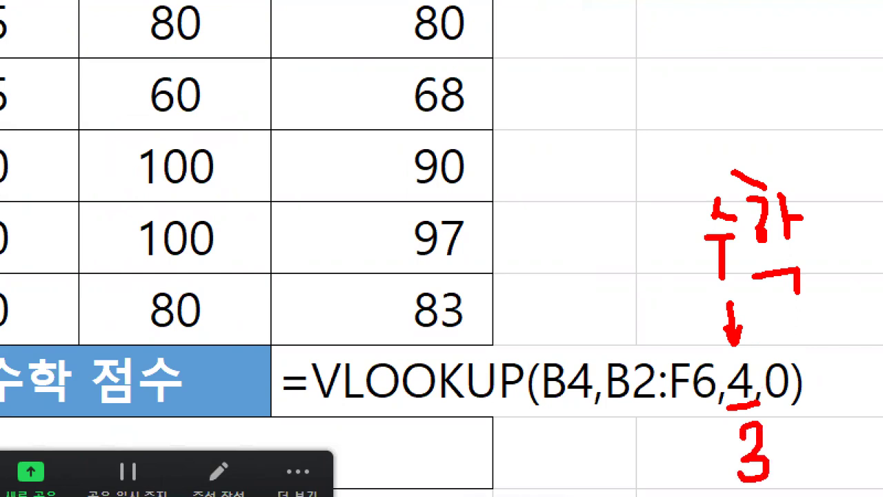
pyautogui.press('Escape')
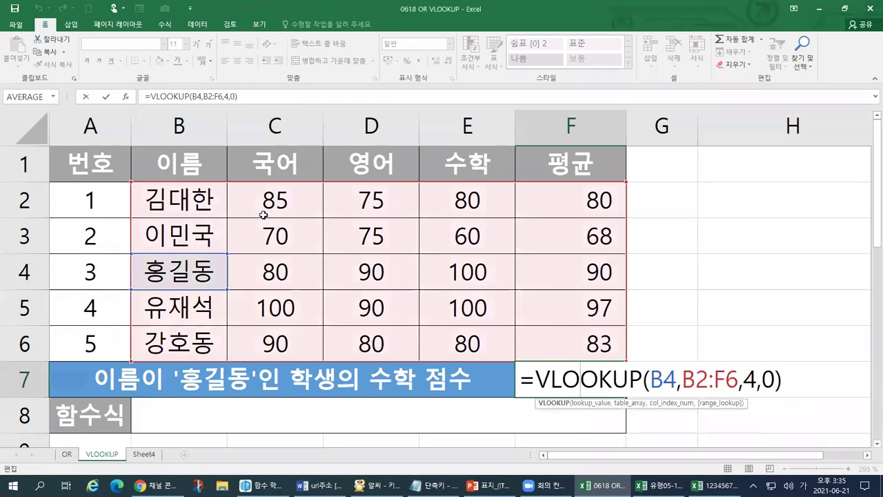
# - Number column headers B, C, D and E from 1 to 4 on the magnified sheet
pyautogui.hotkey('ctrl', '1')
pyautogui.click(237, 196)
pyautogui.moveTo(165, 40); pyautogui.dragTo(164, 90)
pyautogui.moveTo(343, 53)
pyautogui.mouseDown()
pyautogui.moveTo(352, 84)
pyautogui.moveTo(398, 84)
pyautogui.mouseUp()
pyautogui.moveTo(541, 46)
pyautogui.mouseDown()
pyautogui.moveTo(562, 44)
pyautogui.moveTo(578, 78)
pyautogui.moveTo(544, 91)
pyautogui.mouseUp()
pyautogui.moveTo(775, 32)
pyautogui.mouseDown()
pyautogui.moveTo(736, 69)
pyautogui.moveTo(827, 72)
pyautogui.moveTo(776, 105)
pyautogui.mouseUp()
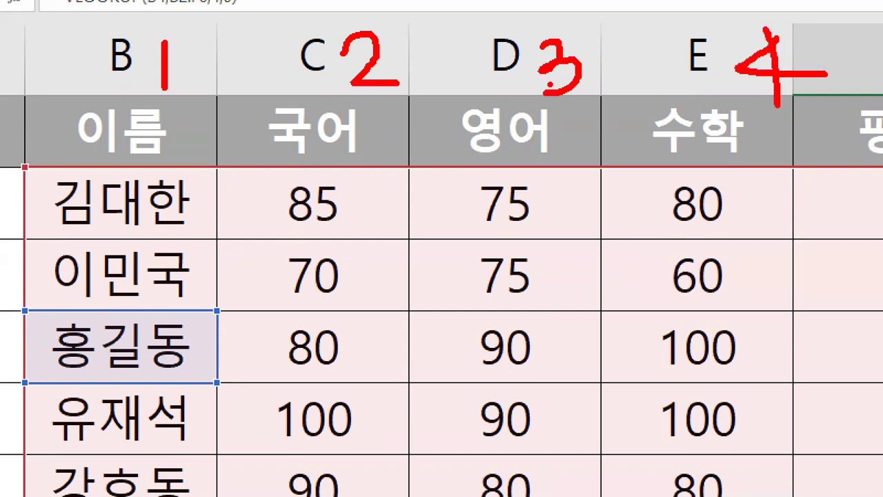
# - Circle the 3 beside column D, underline the 영어 header and circle the student name in B4, then clear the annotations
pyautogui.moveTo(569, 107)
pyautogui.mouseDown()
pyautogui.moveTo(501, 77)
pyautogui.moveTo(577, 21)
pyautogui.moveTo(598, 76)
pyautogui.moveTo(578, 110)
pyautogui.mouseUp()
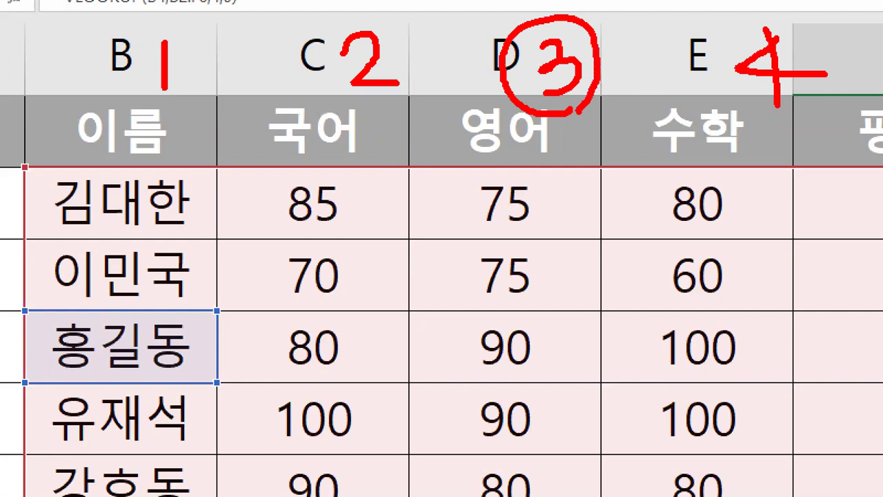
pyautogui.moveTo(451, 160); pyautogui.dragTo(570, 137)
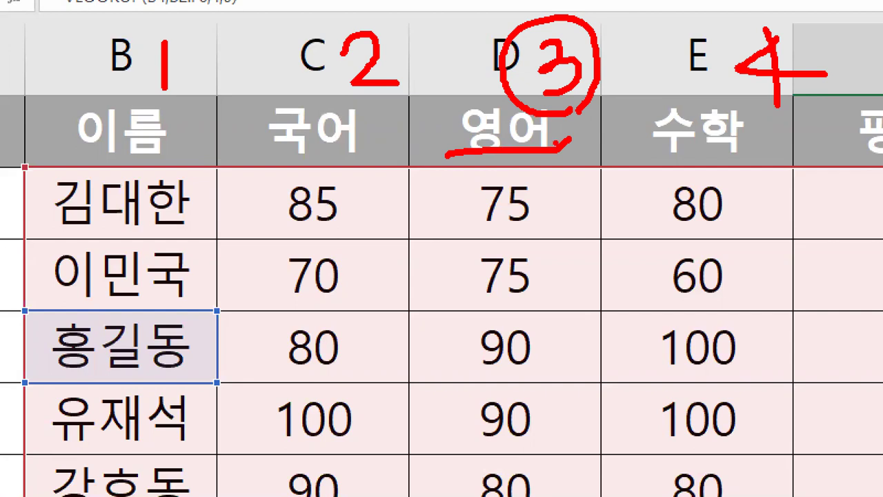
pyautogui.moveTo(158, 379)
pyautogui.mouseDown()
pyautogui.moveTo(101, 380)
pyautogui.moveTo(65, 314)
pyautogui.moveTo(204, 345)
pyautogui.moveTo(178, 376)
pyautogui.mouseUp()
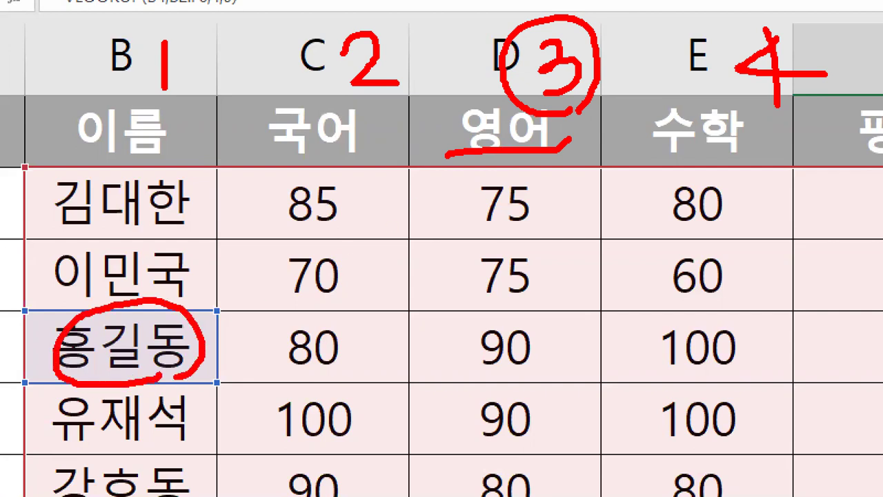
pyautogui.press('Escape')
# - Circle the lookup value B4 in the magnified formula and draw a small down arrow onto it
pyautogui.hotkey('ctrl', '1')
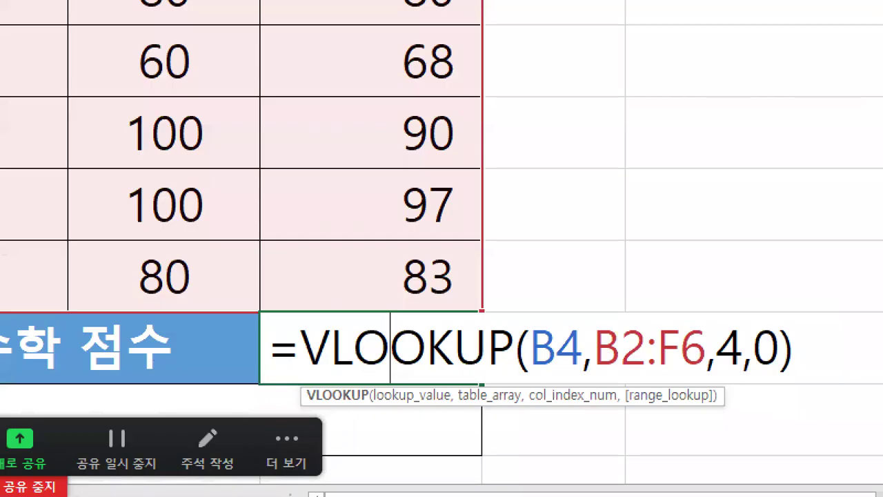
pyautogui.moveTo(563, 377)
pyautogui.mouseDown()
pyautogui.moveTo(526, 379)
pyautogui.moveTo(533, 294)
pyautogui.moveTo(584, 317)
pyautogui.moveTo(541, 378)
pyautogui.mouseUp()
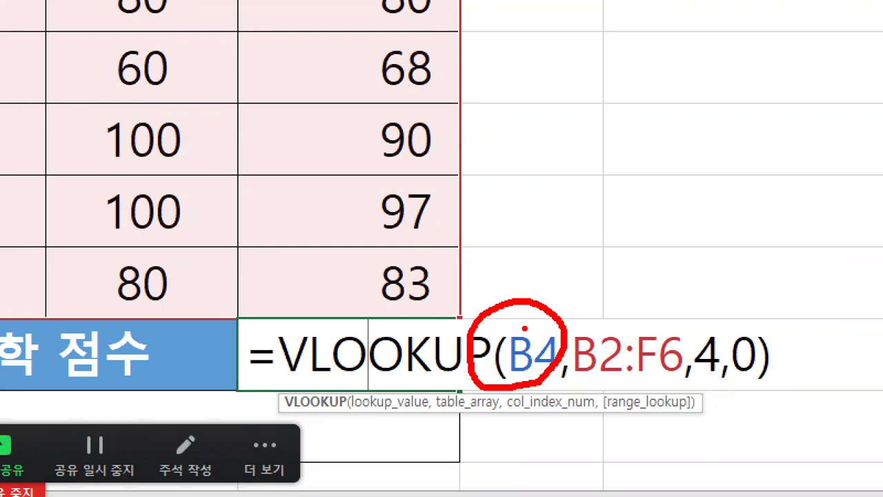
pyautogui.moveTo(519, 325)
pyautogui.mouseDown()
pyautogui.moveTo(518, 333)
pyautogui.moveTo(540, 321)
pyautogui.mouseUp()
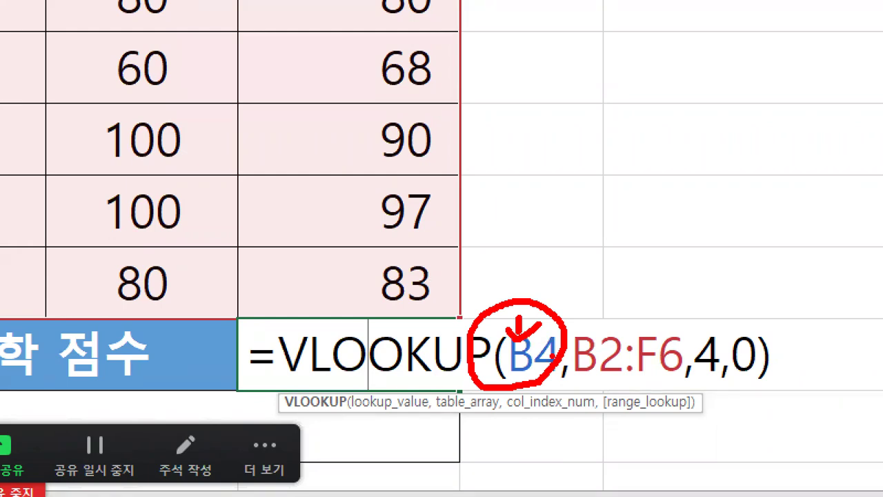
# - Sketch a hatched column labelled B above the formula, with a 4 and an arrow pointing to its row
pyautogui.moveTo(525, 137); pyautogui.dragTo(525, 198)
pyautogui.moveTo(515, 137)
pyautogui.mouseDown()
pyautogui.moveTo(530, 166)
pyautogui.moveTo(519, 193)
pyautogui.moveTo(511, 298)
pyautogui.mouseUp()
pyautogui.moveTo(568, 182); pyautogui.dragTo(572, 297)
pyautogui.moveTo(555, 205)
pyautogui.mouseDown()
pyautogui.moveTo(534, 238)
pyautogui.moveTo(544, 292)
pyautogui.mouseUp()
pyautogui.moveTo(568, 283); pyautogui.dragTo(553, 310)
pyautogui.moveTo(476, 230)
pyautogui.mouseDown()
pyautogui.moveTo(490, 263)
pyautogui.moveTo(473, 280)
pyautogui.moveTo(528, 255)
pyautogui.moveTo(523, 269)
pyautogui.mouseUp()
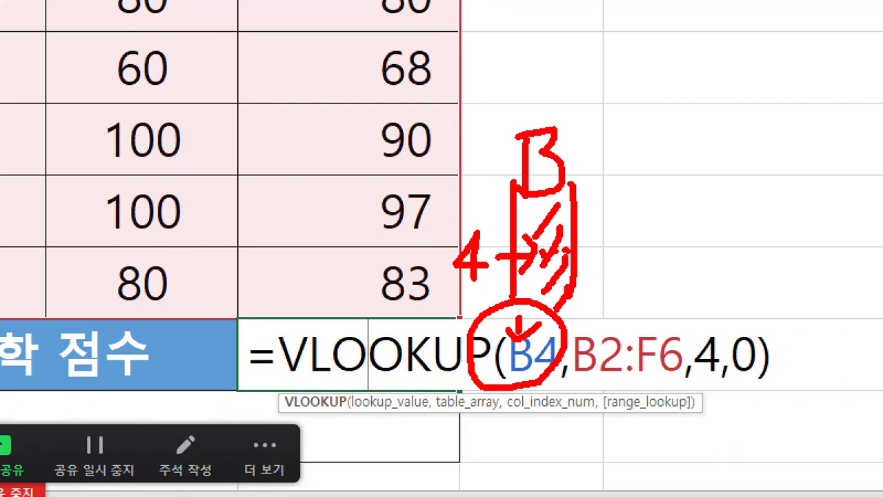
# - Extend a horizontal row bar from the sketched column B, write 4 above it and hatch the bar beneath that 4
pyautogui.moveTo(578, 242)
pyautogui.mouseDown()
pyautogui.moveTo(590, 253)
pyautogui.moveTo(756, 250)
pyautogui.moveTo(804, 231)
pyautogui.moveTo(580, 233)
pyautogui.mouseUp()
pyautogui.moveTo(715, 108); pyautogui.dragTo(744, 147)
pyautogui.moveTo(710, 109); pyautogui.dragTo(711, 170)
pyautogui.moveTo(703, 232)
pyautogui.mouseDown()
pyautogui.moveTo(699, 242)
pyautogui.moveTo(720, 246)
pyautogui.mouseUp()
pyautogui.moveTo(735, 233); pyautogui.dragTo(731, 245)
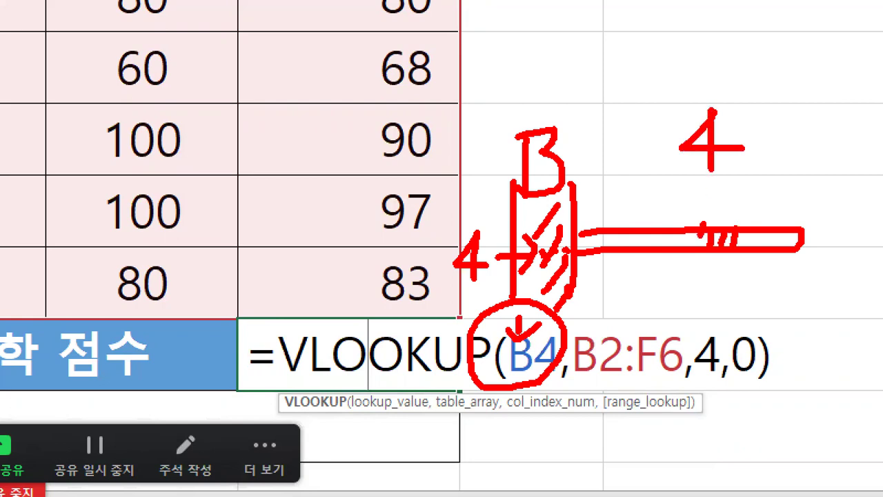
# - Sketch column 4 crossing the row bar, label it 수, connect column B to it and write 100 at the intersection
pyautogui.moveTo(673, 93); pyautogui.dragTo(680, 360)
pyautogui.moveTo(737, 103); pyautogui.dragTo(740, 330)
pyautogui.moveTo(557, 251)
pyautogui.mouseDown()
pyautogui.moveTo(690, 218)
pyautogui.moveTo(721, 225)
pyautogui.mouseUp()
pyautogui.moveTo(690, 45)
pyautogui.mouseDown()
pyautogui.moveTo(689, 72)
pyautogui.moveTo(711, 66)
pyautogui.mouseUp()
pyautogui.moveTo(663, 80); pyautogui.dragTo(733, 80)
pyautogui.moveTo(694, 84); pyautogui.dragTo(695, 110)
pyautogui.click(695, 256)
pyautogui.moveTo(694, 256)
pyautogui.mouseDown()
pyautogui.moveTo(695, 279)
pyautogui.moveTo(712, 259)
pyautogui.moveTo(738, 279)
pyautogui.mouseUp()
pyautogui.click(721, 312)
# - Underline the formula's arguments from B4, circle the 0 and draw an arrow to a handwritten 100, then clear the annotations
pyautogui.moveTo(509, 379)
pyautogui.mouseDown()
pyautogui.moveTo(734, 376)
pyautogui.moveTo(725, 321)
pyautogui.moveTo(767, 358)
pyautogui.moveTo(750, 373)
pyautogui.mouseUp()
pyautogui.click(758, 371)
pyautogui.click(782, 322)
pyautogui.moveTo(774, 340)
pyautogui.mouseDown()
pyautogui.moveTo(790, 339)
pyautogui.moveTo(782, 361)
pyautogui.moveTo(811, 377)
pyautogui.mouseUp()
pyautogui.moveTo(825, 358)
pyautogui.mouseDown()
pyautogui.moveTo(839, 360)
pyautogui.moveTo(859, 336)
pyautogui.moveTo(850, 334)
pyautogui.mouseUp()
pyautogui.click(804, 391)
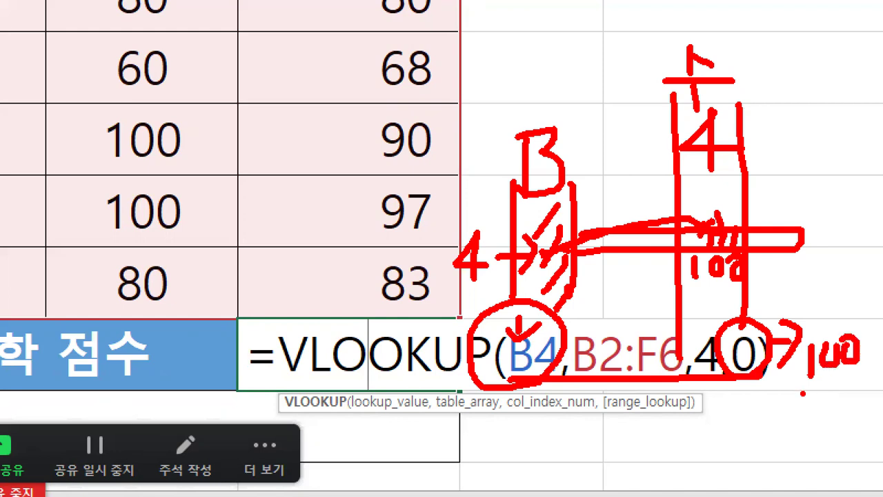
pyautogui.press('Escape')
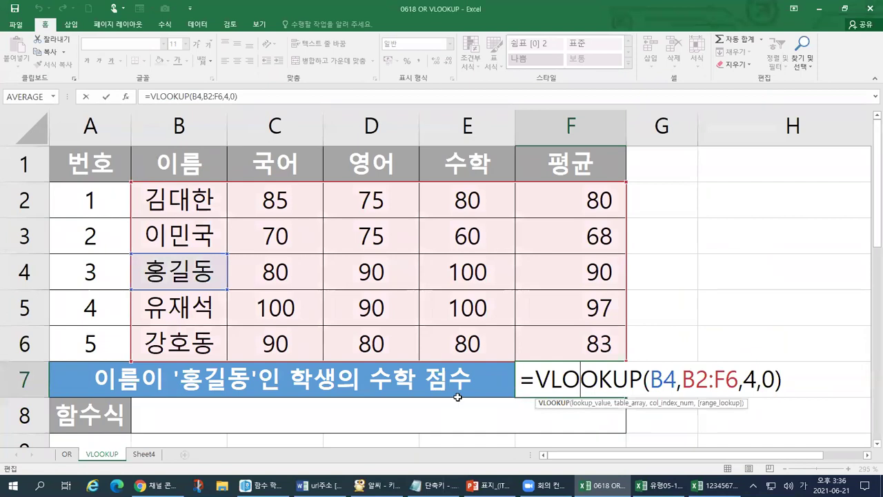
# - Leave the F7 formula unchanged and replace 수학 with 영어 in the row 7 question label
pyautogui.press('Escape')
pyautogui.doubleClick(383, 384)
pyautogui.moveTo(377, 383); pyautogui.dragTo(421, 380)
pyautogui.write('영어')
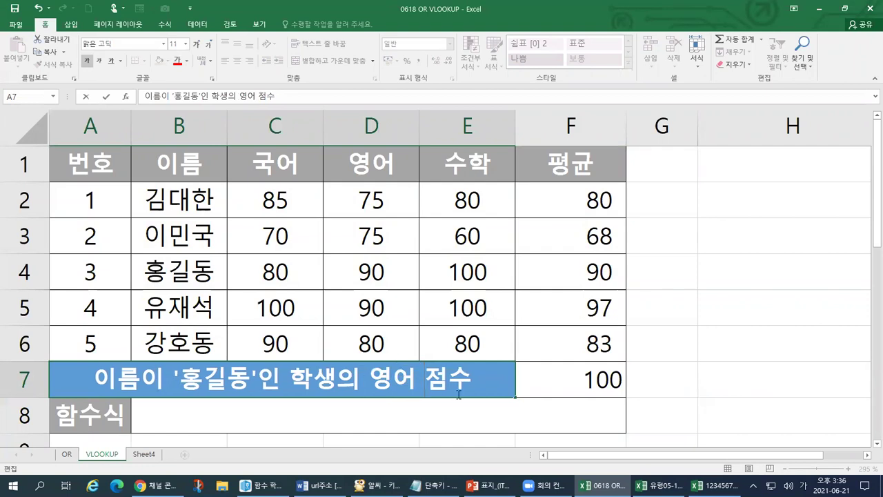
pyautogui.click(550, 390)
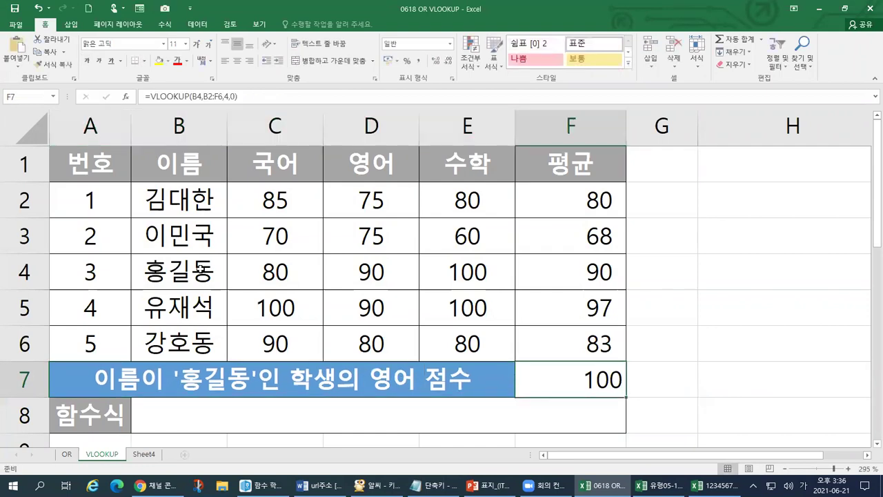
# - Select cell B4 and, on the magnified sheet, mark the student name, the 영어 header and the score in D4
pyautogui.click(164, 269)
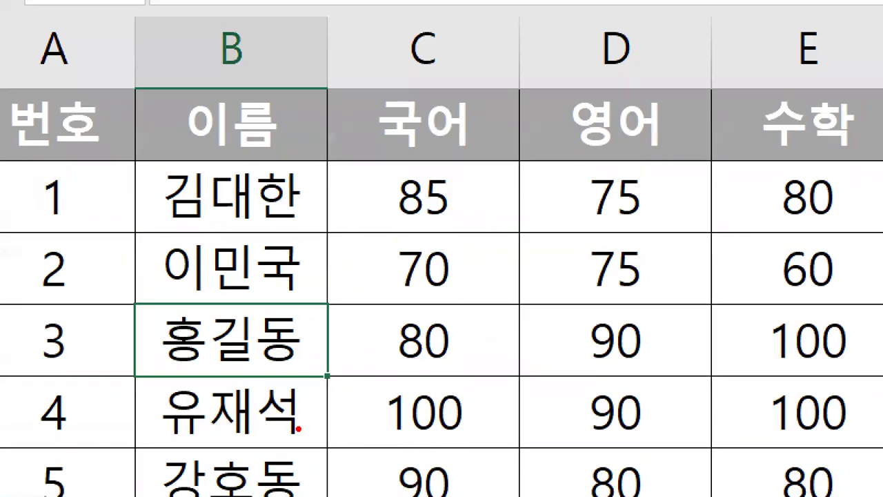
pyautogui.moveTo(280, 372)
pyautogui.mouseDown()
pyautogui.moveTo(248, 383)
pyautogui.moveTo(207, 297)
pyautogui.moveTo(305, 355)
pyautogui.moveTo(269, 373)
pyautogui.mouseUp()
pyautogui.moveTo(651, 146)
pyautogui.mouseDown()
pyautogui.moveTo(569, 154)
pyautogui.moveTo(664, 86)
pyautogui.moveTo(670, 160)
pyautogui.moveTo(660, 163)
pyautogui.mouseUp()
pyautogui.moveTo(643, 348)
pyautogui.mouseDown()
pyautogui.moveTo(592, 364)
pyautogui.moveTo(641, 298)
pyautogui.moveTo(634, 372)
pyautogui.mouseUp()
pyautogui.moveTo(643, 320); pyautogui.dragTo(671, 312)
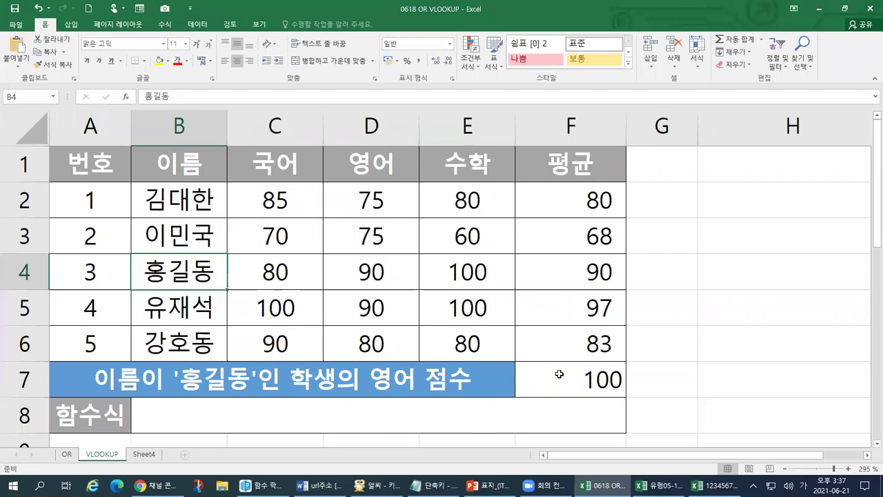
# - Open the VLOOKUP formula in F7 for editing, then underline and mark its lookup value B4 in the magnified view
pyautogui.doubleClick(557, 377)
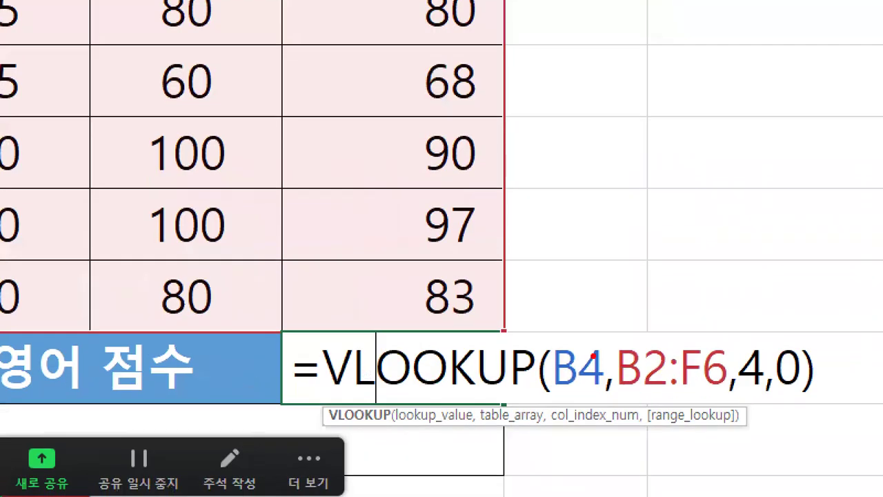
pyautogui.moveTo(552, 394); pyautogui.dragTo(589, 394)
pyautogui.moveTo(565, 319); pyautogui.dragTo(592, 308)
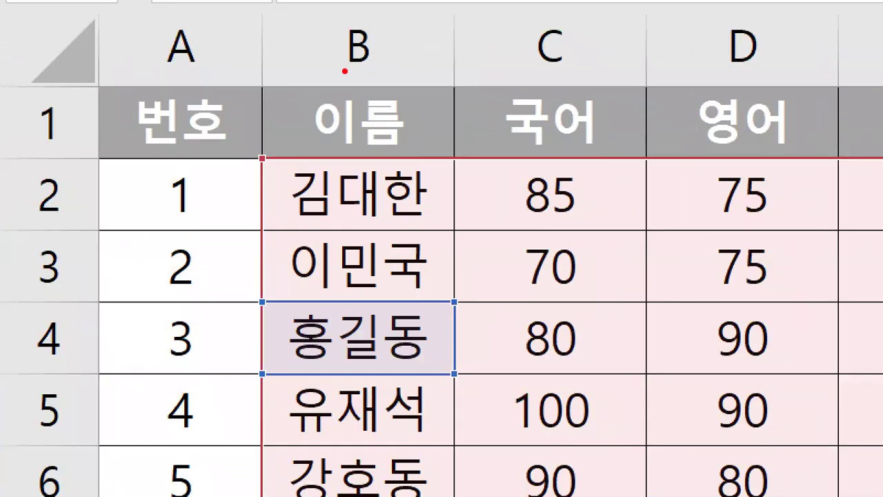
# - Underline the column B and row 4 headings, box the student name in B4, then clear the annotations
pyautogui.moveTo(301, 71); pyautogui.dragTo(421, 82)
pyautogui.moveTo(11, 351); pyautogui.dragTo(88, 356)
pyautogui.moveTo(279, 376)
pyautogui.mouseDown()
pyautogui.moveTo(371, 369)
pyautogui.moveTo(442, 298)
pyautogui.moveTo(270, 365)
pyautogui.mouseUp()
pyautogui.press('Escape')
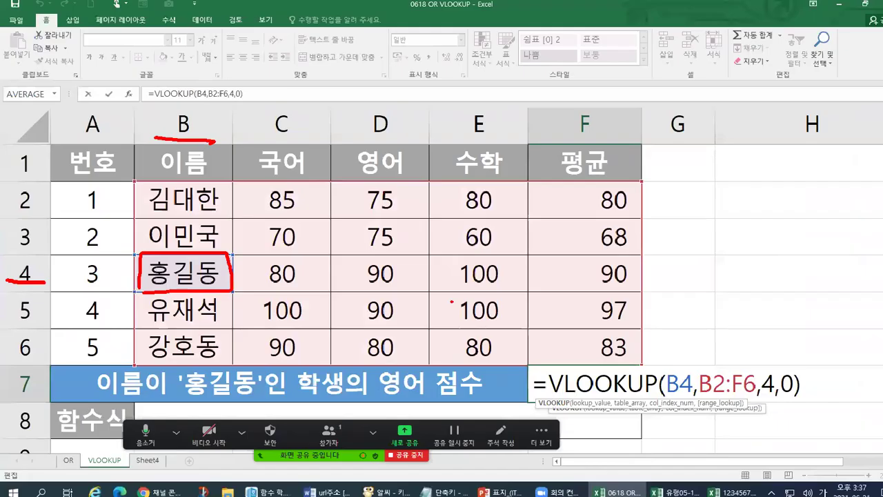
# - Underline B2:F6 in the magnified formula, mark column B and the range's starting corner at B2, then clear the marks
pyautogui.hotkey('ctrl', '1')
pyautogui.click(528, 368)
pyautogui.moveTo(546, 307)
pyautogui.mouseDown()
pyautogui.moveTo(551, 275)
pyautogui.moveTo(542, 312)
pyautogui.mouseUp()
pyautogui.moveTo(592, 384); pyautogui.dragTo(697, 386)
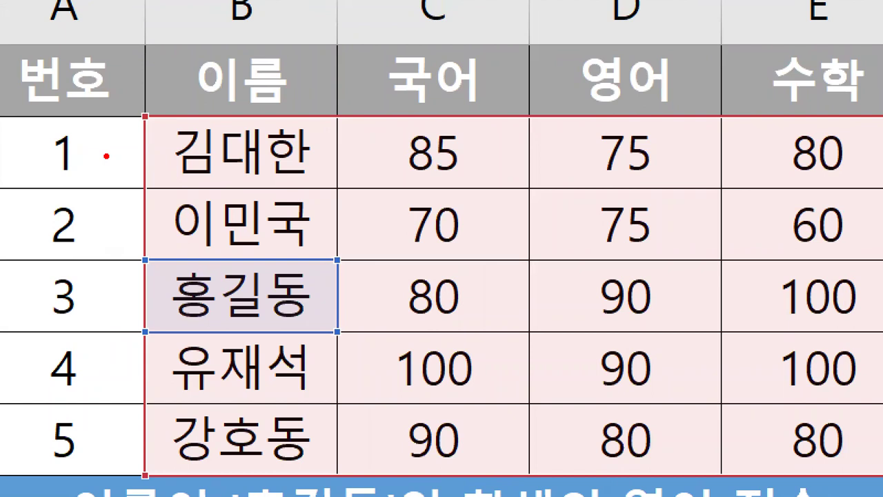
pyautogui.moveTo(237, 27); pyautogui.dragTo(259, 28)
pyautogui.moveTo(160, 96); pyautogui.dragTo(143, 183)
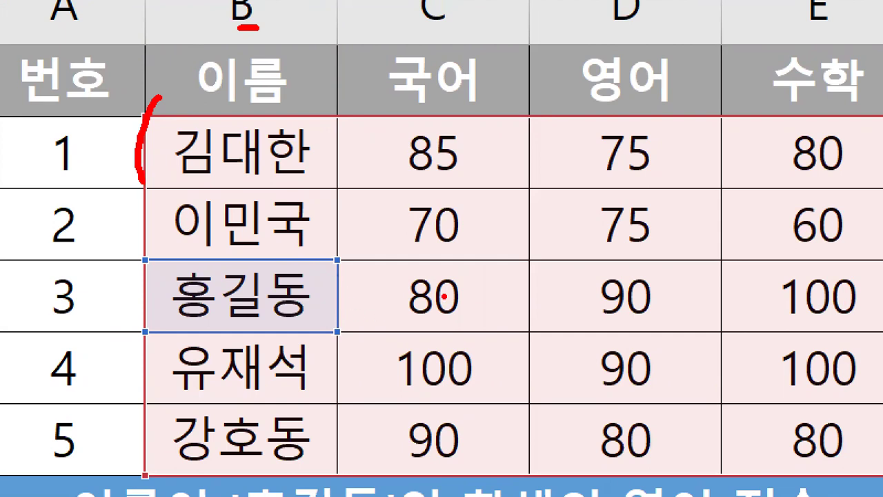
pyautogui.press('Escape')
# - On the magnified sheet, mark the column F heading and outline the range's ending corner at F6, then clear the marks
pyautogui.hotkey('ctrl', '1')
pyautogui.click(602, 244)
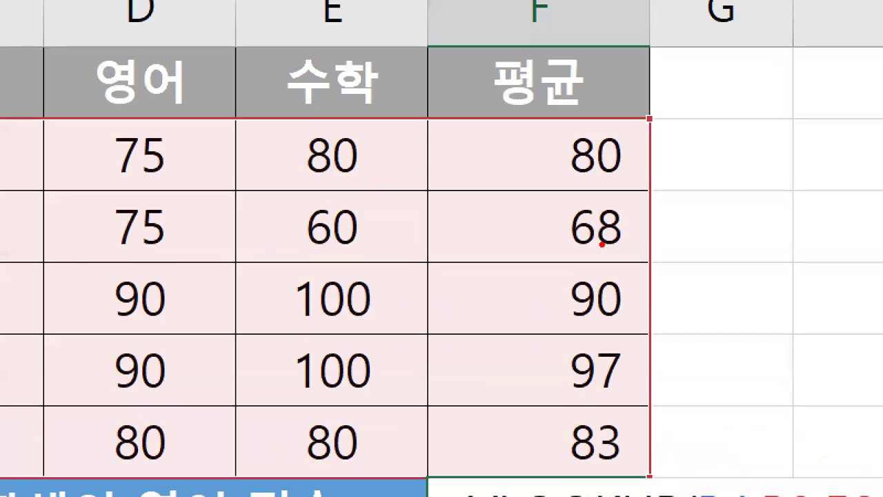
pyautogui.moveTo(570, 25)
pyautogui.mouseDown()
pyautogui.moveTo(661, 28)
pyautogui.moveTo(591, 97)
pyautogui.mouseUp()
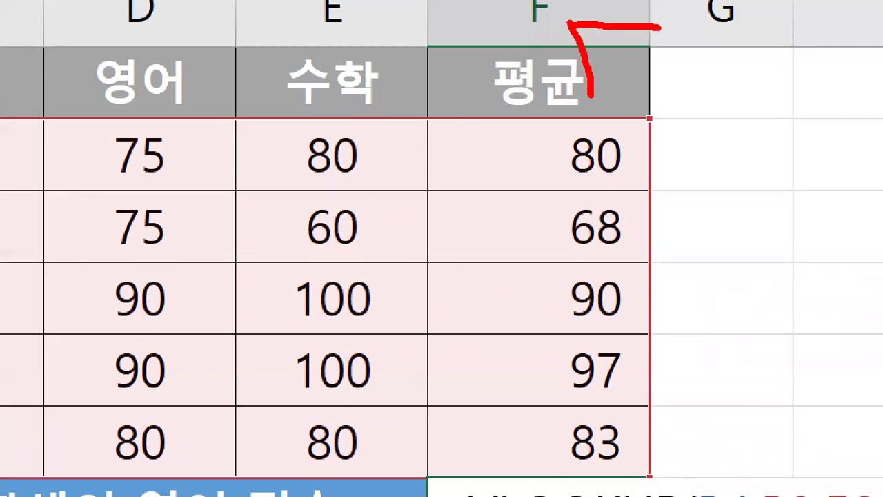
pyautogui.moveTo(583, 41); pyautogui.dragTo(669, 42)
pyautogui.moveTo(532, 473)
pyautogui.mouseDown()
pyautogui.moveTo(665, 475)
pyautogui.moveTo(665, 349)
pyautogui.mouseUp()
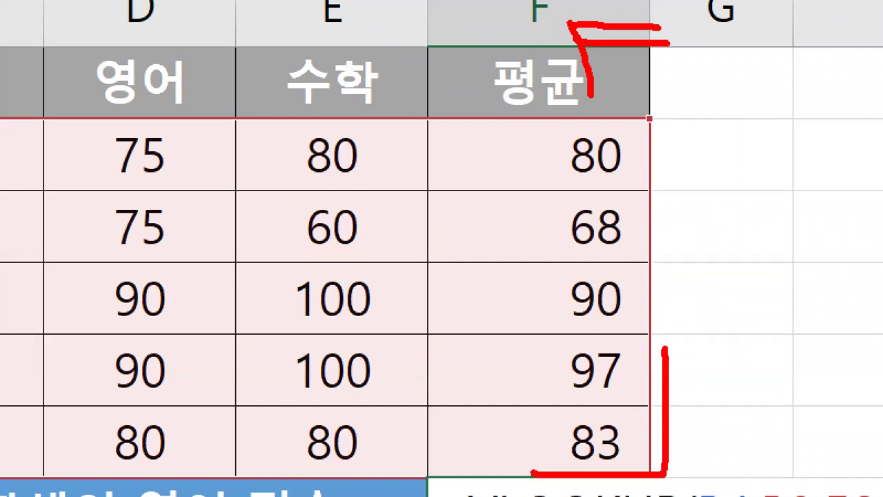
pyautogui.press('Escape')
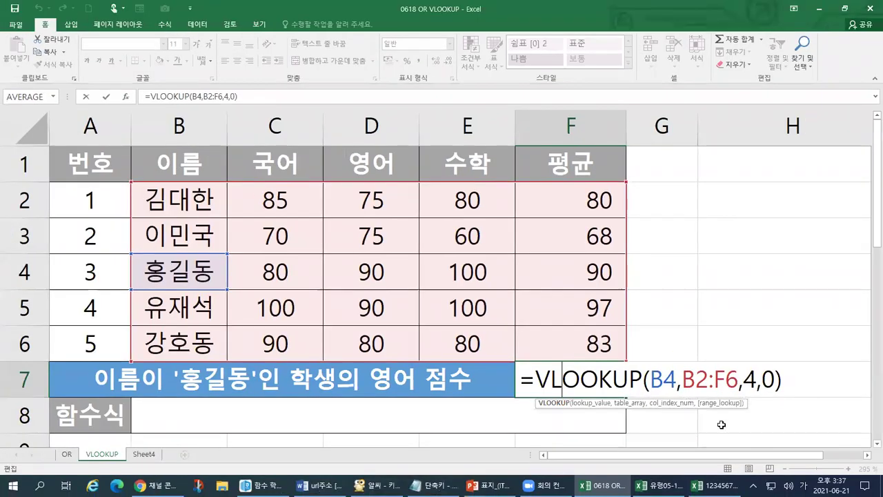
# - Underline the table range B2:F6 in the magnified F7 formula, then clear the underline
pyautogui.hotkey('ctrl', '1')
pyautogui.click(772, 420)
pyautogui.moveTo(590, 358); pyautogui.dragTo(694, 362)
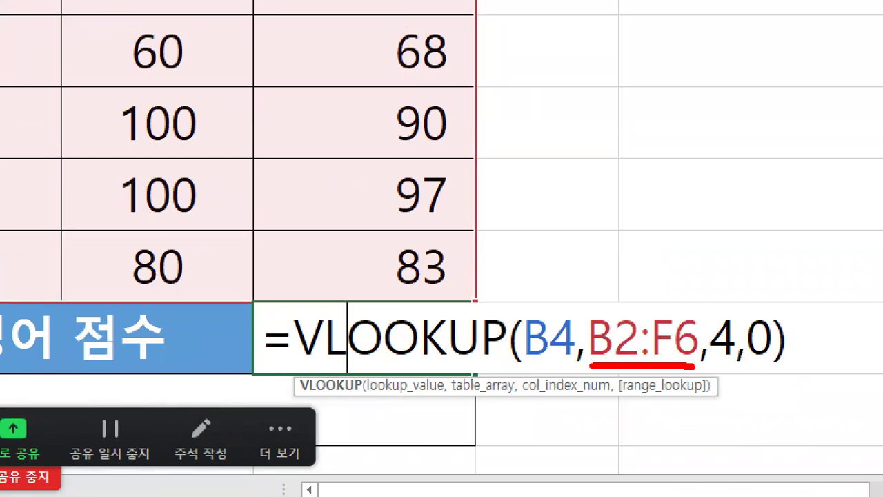
pyautogui.press('Escape')
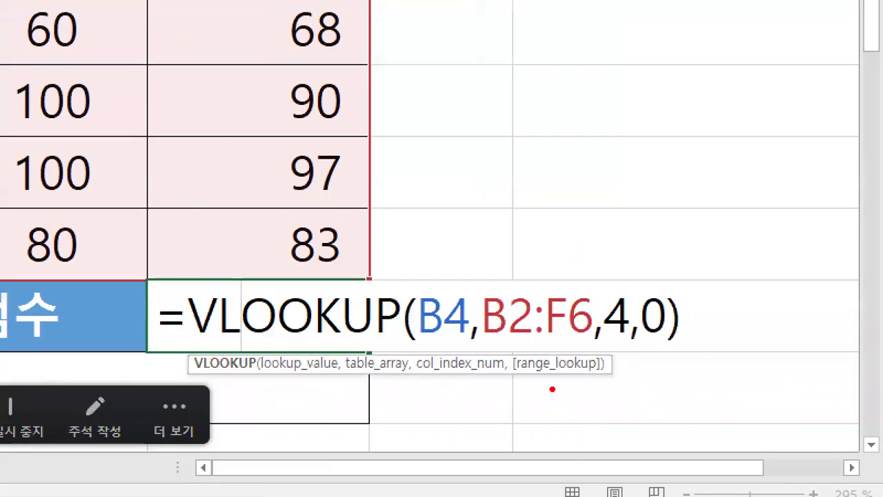
# - Underline and tick B2:F6 in the formula, circle B4, draw two horizontal lines above them, and clear the annotations
pyautogui.moveTo(480, 339)
pyautogui.mouseDown()
pyautogui.moveTo(576, 337)
pyautogui.moveTo(593, 316)
pyautogui.mouseUp()
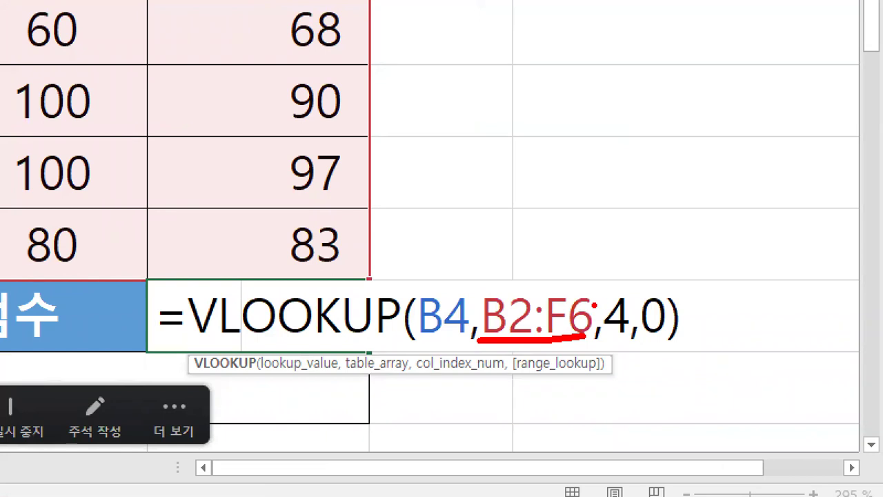
pyautogui.moveTo(526, 254); pyautogui.dragTo(555, 248)
pyautogui.moveTo(458, 349)
pyautogui.mouseDown()
pyautogui.moveTo(416, 312)
pyautogui.moveTo(474, 304)
pyautogui.moveTo(461, 356)
pyautogui.mouseUp()
pyautogui.moveTo(446, 177); pyautogui.dragTo(636, 179)
pyautogui.moveTo(455, 205); pyautogui.dragTo(648, 186)
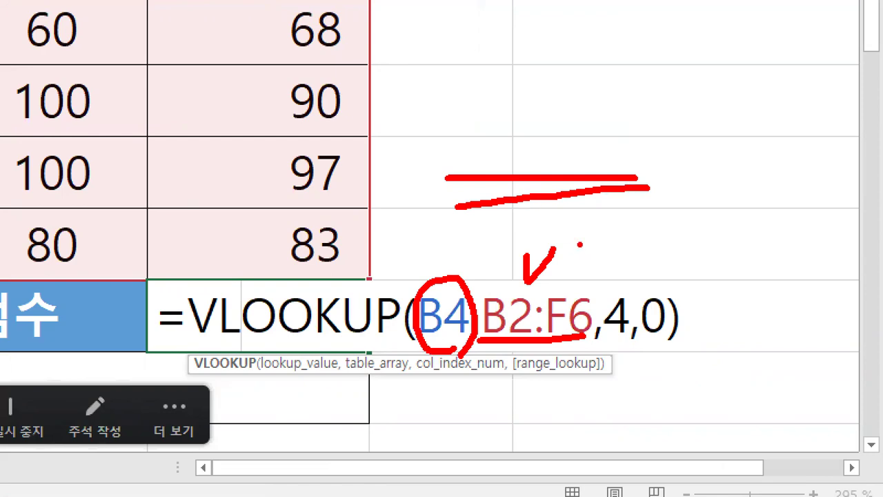
pyautogui.press('Escape')
# - Sketch a box labelled B2 and F6 beside the table and draw row 4 across it
pyautogui.hotkey('ctrl', '1')
pyautogui.click(836, 360)
pyautogui.moveTo(477, 125)
pyautogui.mouseDown()
pyautogui.moveTo(491, 261)
pyautogui.moveTo(764, 114)
pyautogui.moveTo(773, 274)
pyautogui.moveTo(493, 276)
pyautogui.mouseUp()
pyautogui.moveTo(501, 76)
pyautogui.mouseDown()
pyautogui.moveTo(523, 104)
pyautogui.moveTo(505, 114)
pyautogui.mouseUp()
pyautogui.moveTo(502, 144)
pyautogui.mouseDown()
pyautogui.moveTo(509, 166)
pyautogui.moveTo(526, 165)
pyautogui.mouseUp()
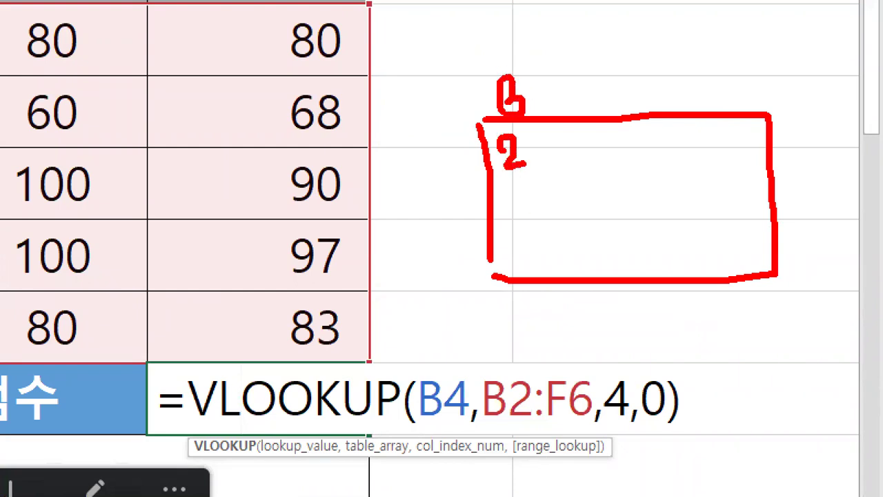
pyautogui.moveTo(733, 67)
pyautogui.mouseDown()
pyautogui.moveTo(755, 66)
pyautogui.moveTo(733, 105)
pyautogui.moveTo(757, 82)
pyautogui.mouseUp()
pyautogui.moveTo(754, 234)
pyautogui.mouseDown()
pyautogui.moveTo(742, 250)
pyautogui.moveTo(749, 262)
pyautogui.mouseUp()
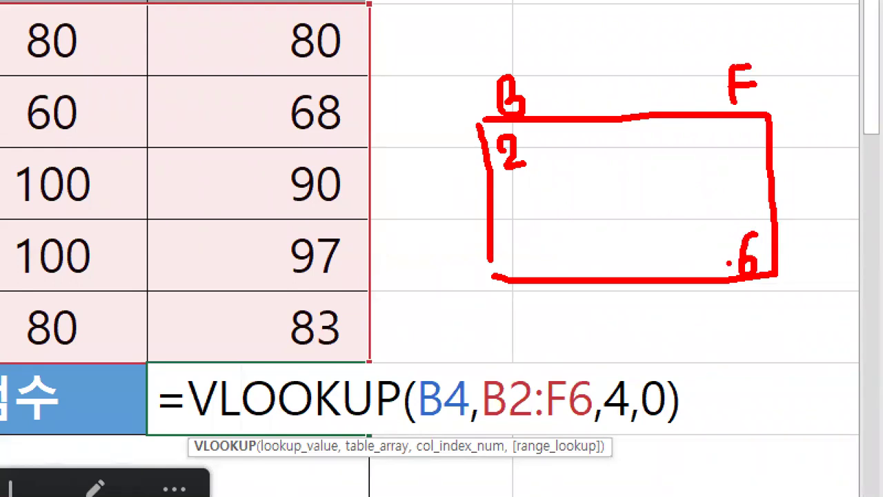
pyautogui.moveTo(517, 217)
pyautogui.mouseDown()
pyautogui.moveTo(537, 242)
pyautogui.moveTo(522, 253)
pyautogui.mouseUp()
pyautogui.moveTo(549, 200)
pyautogui.mouseDown()
pyautogui.moveTo(469, 202)
pyautogui.moveTo(545, 252)
pyautogui.moveTo(556, 199)
pyautogui.moveTo(850, 199)
pyautogui.mouseUp()
pyautogui.moveTo(560, 250); pyautogui.dragTo(855, 249)
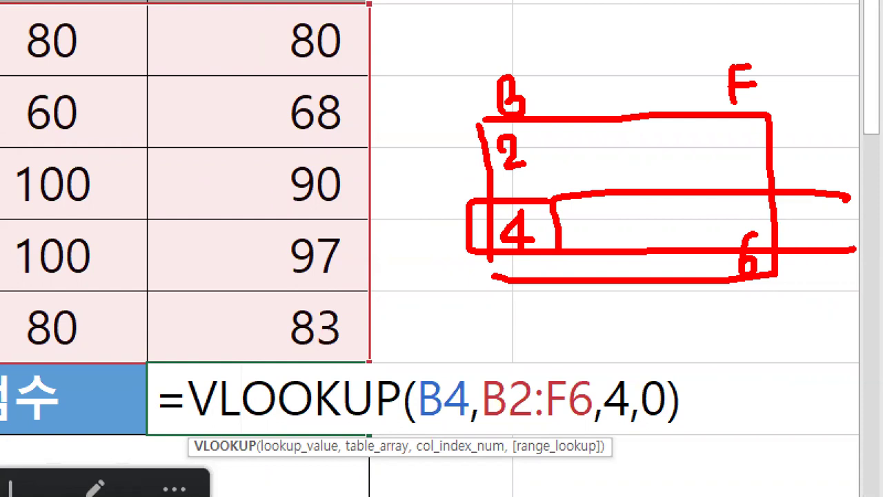
# - Underline the formula's column index 4, split the sketch into four columns, link the hatched fourth cell to the formula, and clear it
pyautogui.moveTo(600, 428); pyautogui.dragTo(633, 418)
pyautogui.moveTo(547, 66); pyautogui.dragTo(550, 331)
pyautogui.moveTo(609, 67)
pyautogui.mouseDown()
pyautogui.moveTo(617, 299)
pyautogui.moveTo(610, 348)
pyautogui.mouseUp()
pyautogui.moveTo(681, 40)
pyautogui.mouseDown()
pyautogui.moveTo(691, 91)
pyautogui.moveTo(684, 344)
pyautogui.mouseUp()
pyautogui.moveTo(712, 196)
pyautogui.mouseDown()
pyautogui.moveTo(713, 228)
pyautogui.moveTo(722, 235)
pyautogui.mouseUp()
pyautogui.moveTo(739, 211)
pyautogui.mouseDown()
pyautogui.moveTo(737, 232)
pyautogui.moveTo(747, 229)
pyautogui.moveTo(804, 372)
pyautogui.moveTo(691, 405)
pyautogui.moveTo(712, 421)
pyautogui.mouseUp()
pyautogui.click(752, 214)
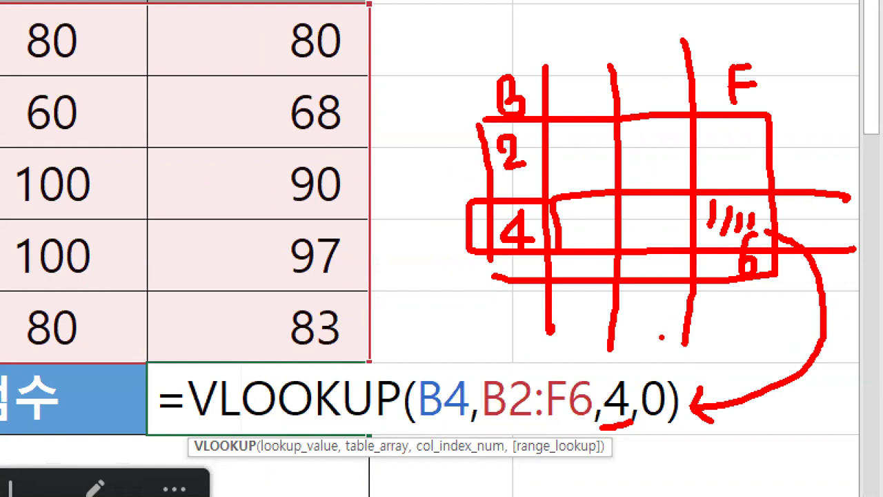
pyautogui.press('Escape')
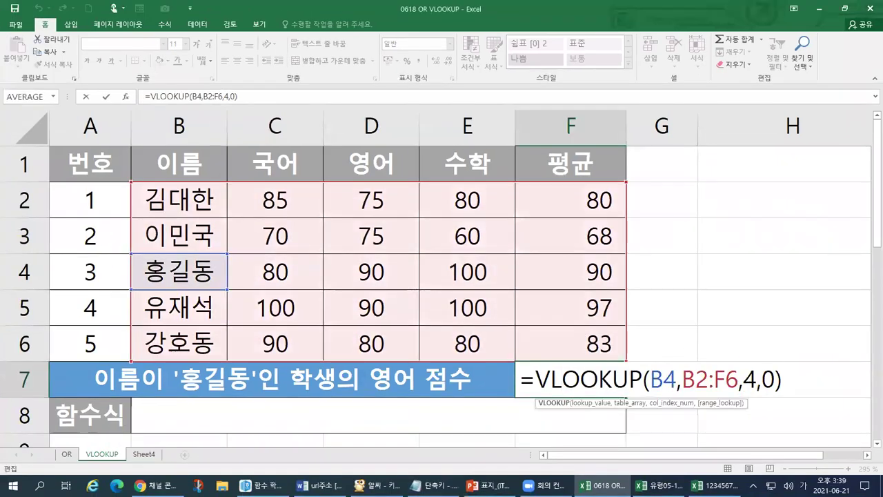
# - Underline 영어 in the row 7 question and the student name in B4, then clear the underlines
pyautogui.hotkey('ctrl', '1')
pyautogui.click(496, 425)
pyautogui.moveTo(554, 427); pyautogui.dragTo(625, 422)
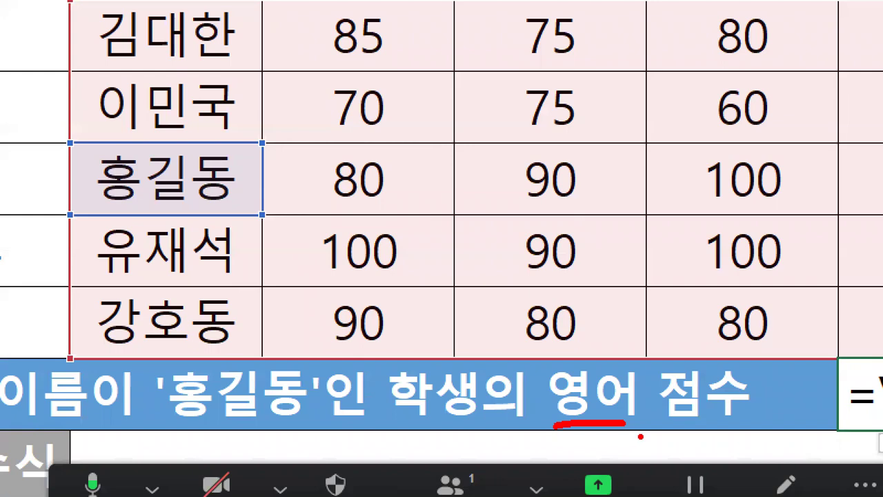
pyautogui.moveTo(76, 193)
pyautogui.mouseDown()
pyautogui.moveTo(81, 203)
pyautogui.moveTo(228, 198)
pyautogui.mouseUp()
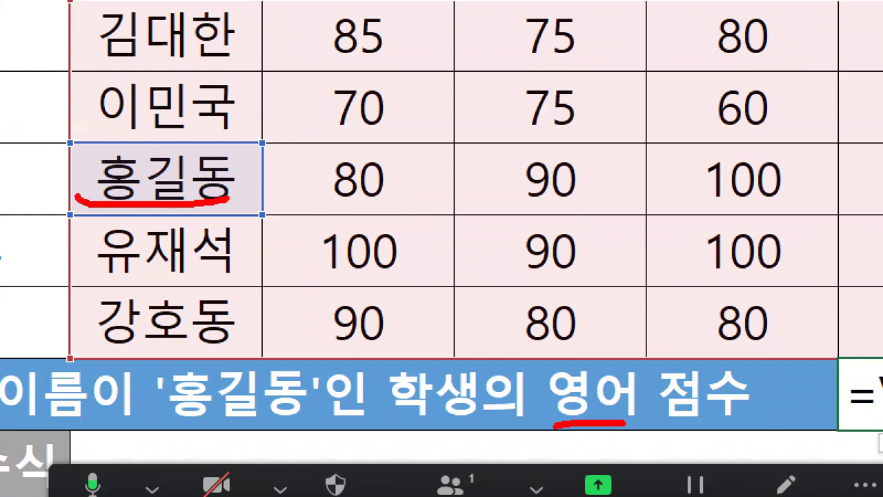
pyautogui.press('Escape')
# - Number columns B, C and D as 1, 2 and 3, circle the 3 and draw an arrow down to the D4 score
pyautogui.hotkey('ctrl', '1')
pyautogui.click(215, 174)
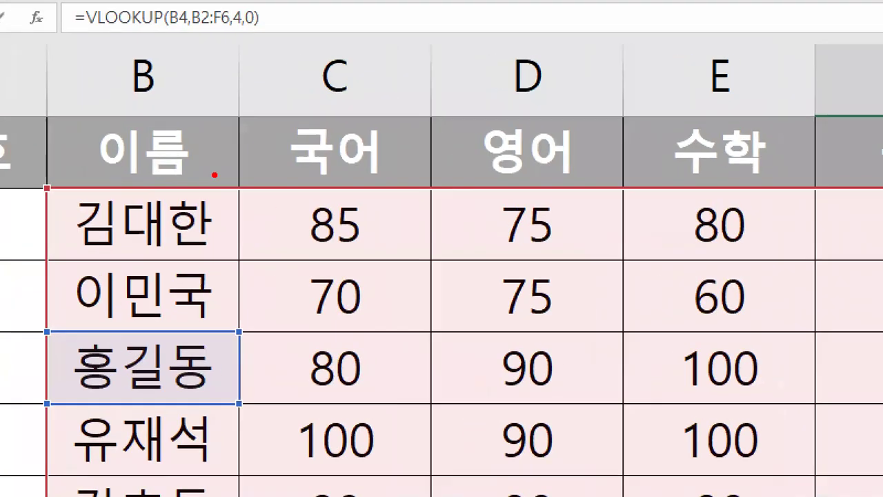
pyautogui.moveTo(204, 43); pyautogui.dragTo(196, 110)
pyautogui.moveTo(378, 63)
pyautogui.mouseDown()
pyautogui.moveTo(371, 96)
pyautogui.moveTo(418, 98)
pyautogui.mouseUp()
pyautogui.moveTo(575, 51)
pyautogui.mouseDown()
pyautogui.moveTo(585, 79)
pyautogui.moveTo(581, 116)
pyautogui.moveTo(612, 25)
pyautogui.moveTo(604, 128)
pyautogui.moveTo(588, 132)
pyautogui.moveTo(581, 366)
pyautogui.moveTo(612, 338)
pyautogui.mouseUp()
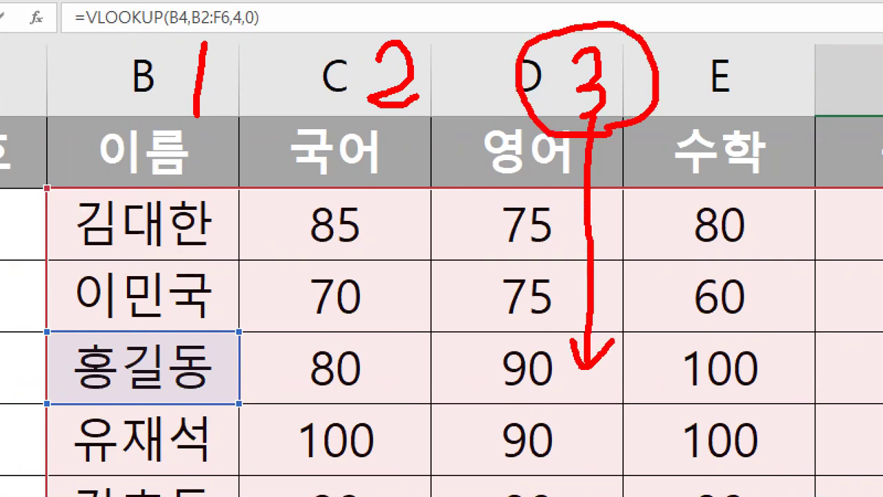
pyautogui.moveTo(466, 397); pyautogui.dragTo(592, 391)
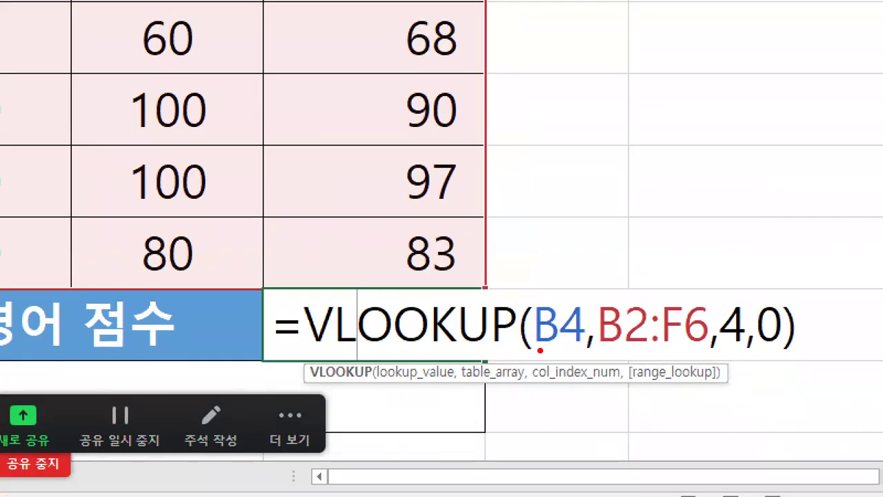
# - Underline and mark B4 and B2:F6 as correct in the formula, then point an arrow at the 4 and write 3
pyautogui.moveTo(540, 350); pyautogui.dragTo(578, 350)
pyautogui.moveTo(564, 272)
pyautogui.mouseDown()
pyautogui.moveTo(557, 280)
pyautogui.moveTo(562, 238)
pyautogui.moveTo(567, 279)
pyautogui.mouseUp()
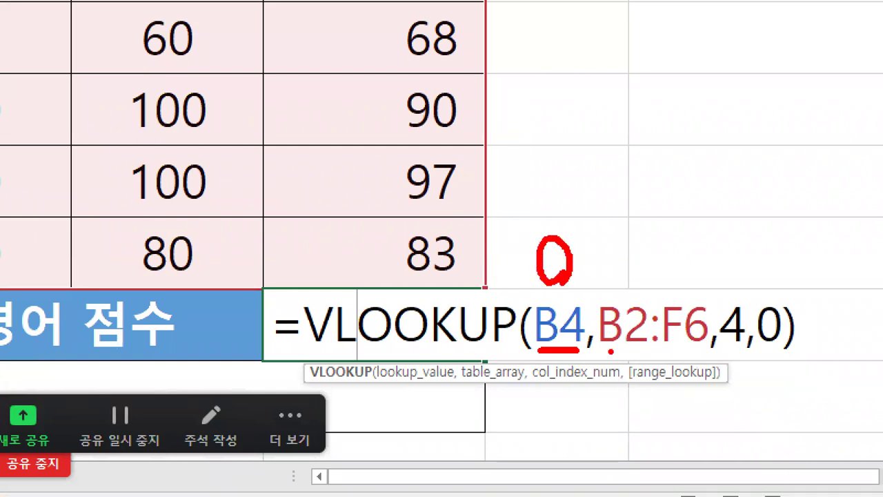
pyautogui.moveTo(602, 352); pyautogui.dragTo(704, 354)
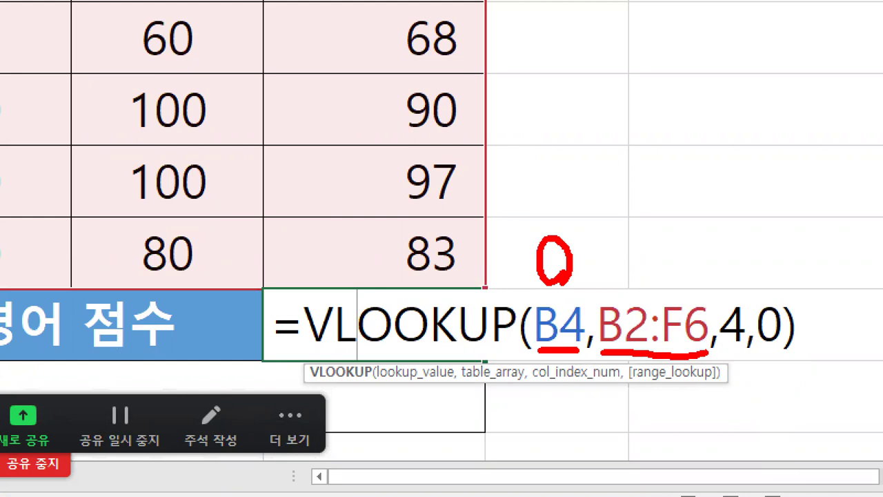
pyautogui.moveTo(645, 290)
pyautogui.mouseDown()
pyautogui.moveTo(627, 247)
pyautogui.moveTo(661, 285)
pyautogui.mouseUp()
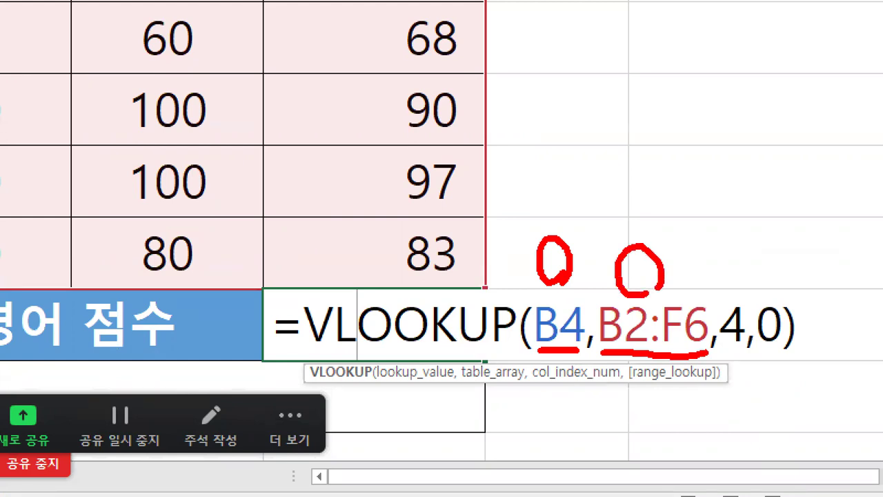
pyautogui.moveTo(729, 349); pyautogui.dragTo(738, 417)
pyautogui.moveTo(715, 376)
pyautogui.mouseDown()
pyautogui.moveTo(733, 346)
pyautogui.moveTo(766, 367)
pyautogui.mouseUp()
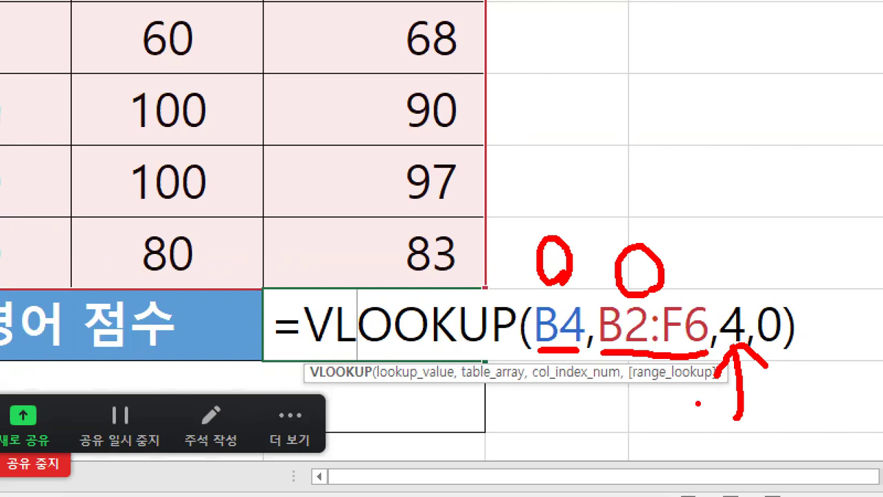
pyautogui.moveTo(691, 407)
pyautogui.mouseDown()
pyautogui.moveTo(711, 422)
pyautogui.moveTo(722, 449)
pyautogui.moveTo(690, 452)
pyautogui.mouseUp()
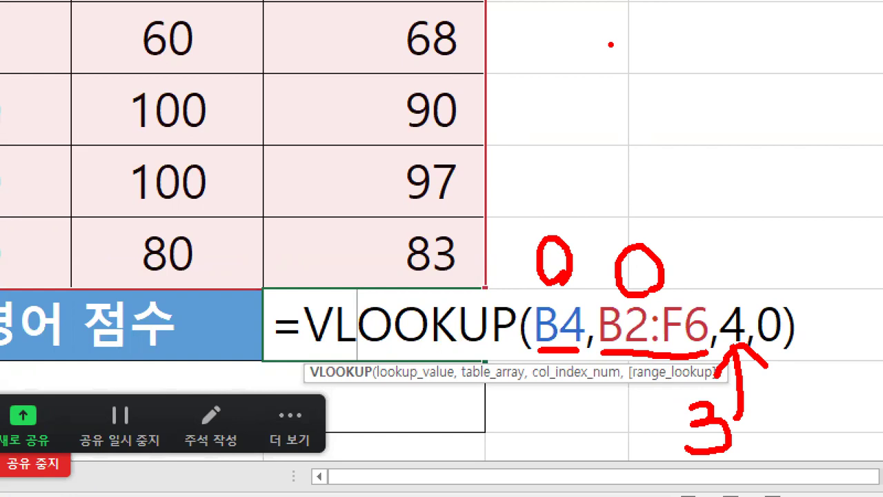
# - Draw two vertical lines above the formula and add further marks around its column index, then leave the magnified view
pyautogui.moveTo(612, 39); pyautogui.dragTo(612, 174)
pyautogui.moveTo(642, 38); pyautogui.dragTo(642, 174)
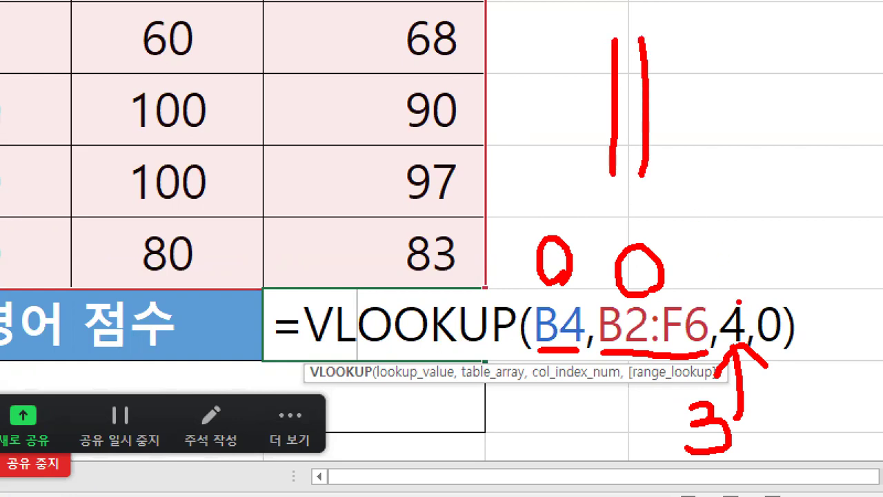
pyautogui.moveTo(738, 296); pyautogui.dragTo(759, 230)
pyautogui.moveTo(719, 266)
pyautogui.mouseDown()
pyautogui.moveTo(767, 282)
pyautogui.moveTo(721, 334)
pyautogui.mouseUp()
pyautogui.moveTo(751, 327); pyautogui.dragTo(726, 345)
pyautogui.moveTo(607, 423)
pyautogui.mouseDown()
pyautogui.moveTo(676, 418)
pyautogui.moveTo(650, 443)
pyautogui.mouseUp()
pyautogui.moveTo(762, 397)
pyautogui.mouseDown()
pyautogui.moveTo(784, 412)
pyautogui.moveTo(767, 397)
pyautogui.mouseUp()
pyautogui.moveTo(797, 400); pyautogui.dragTo(798, 411)
pyautogui.moveTo(792, 421)
pyautogui.mouseDown()
pyautogui.moveTo(803, 421)
pyautogui.moveTo(788, 441)
pyautogui.mouseUp()
pyautogui.moveTo(790, 419); pyautogui.dragTo(791, 440)
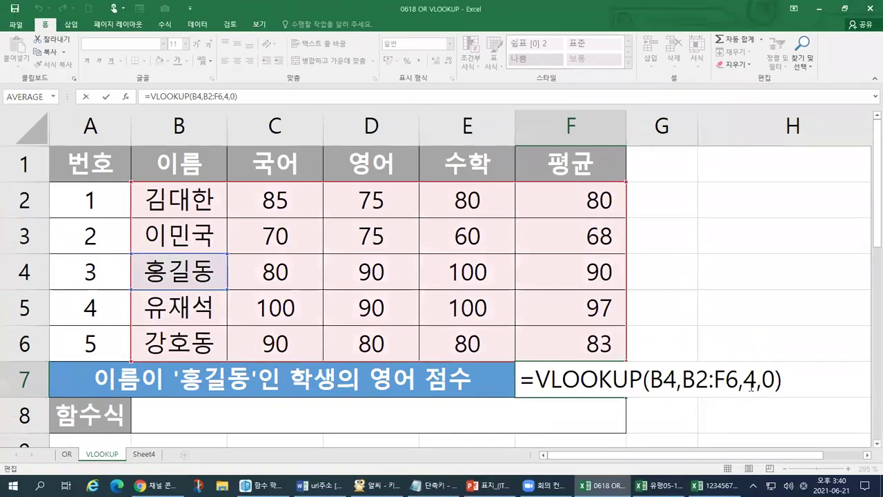
# - Change the column index in the F7 VLOOKUP formula to 3 and enter the formula
pyautogui.moveTo(743, 379); pyautogui.dragTo(757, 380)
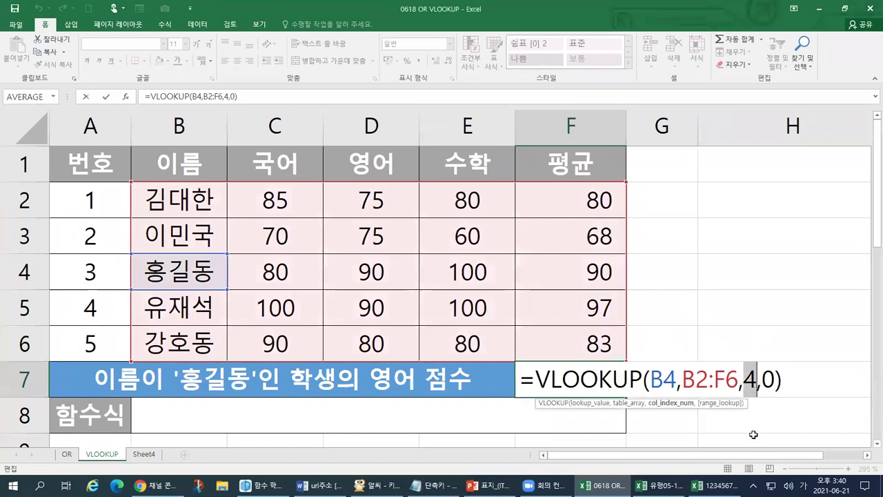
pyautogui.write('3')
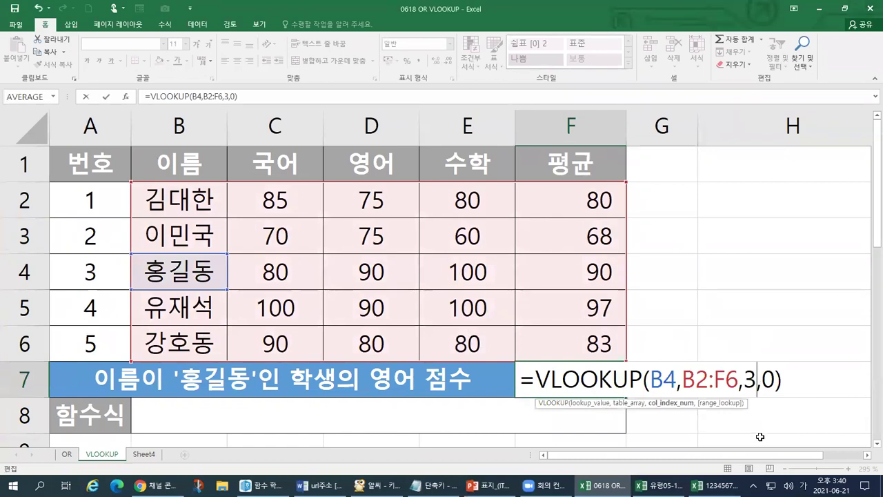
pyautogui.press('Return')
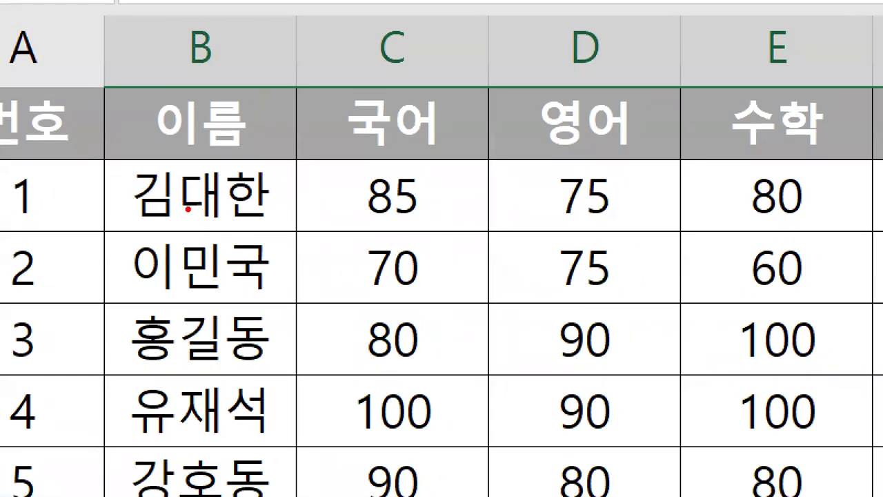
# - Trace from column B to the boxed student name, circle the 영어 header, draw an arrow to the D4 score, and clear the marks
pyautogui.moveTo(186, 59)
pyautogui.mouseDown()
pyautogui.moveTo(132, 230)
pyautogui.moveTo(127, 320)
pyautogui.moveTo(273, 370)
pyautogui.moveTo(231, 304)
pyautogui.moveTo(124, 344)
pyautogui.mouseUp()
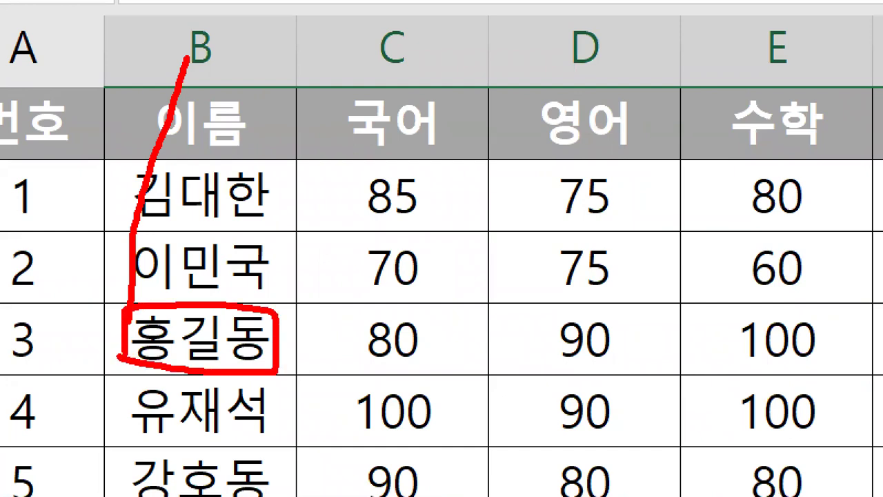
pyautogui.moveTo(607, 154)
pyautogui.mouseDown()
pyautogui.moveTo(564, 154)
pyautogui.moveTo(590, 83)
pyautogui.moveTo(629, 142)
pyautogui.moveTo(589, 157)
pyautogui.mouseUp()
pyautogui.moveTo(283, 347)
pyautogui.mouseDown()
pyautogui.moveTo(540, 349)
pyautogui.moveTo(531, 374)
pyautogui.moveTo(620, 354)
pyautogui.moveTo(633, 363)
pyautogui.mouseUp()
pyautogui.click(649, 370)
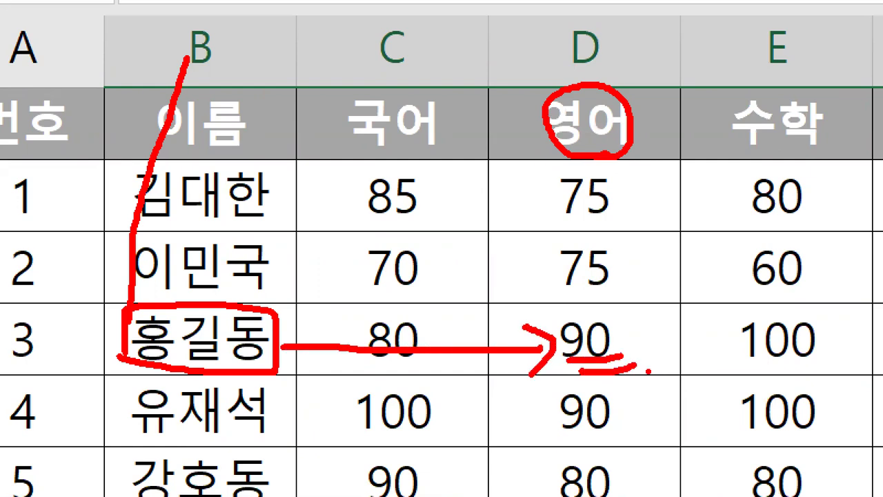
pyautogui.press('Escape')
# - Magnify row 7 and underline the result in F7 and the word 영어 in the question
pyautogui.hotkey('ctrl', '1')
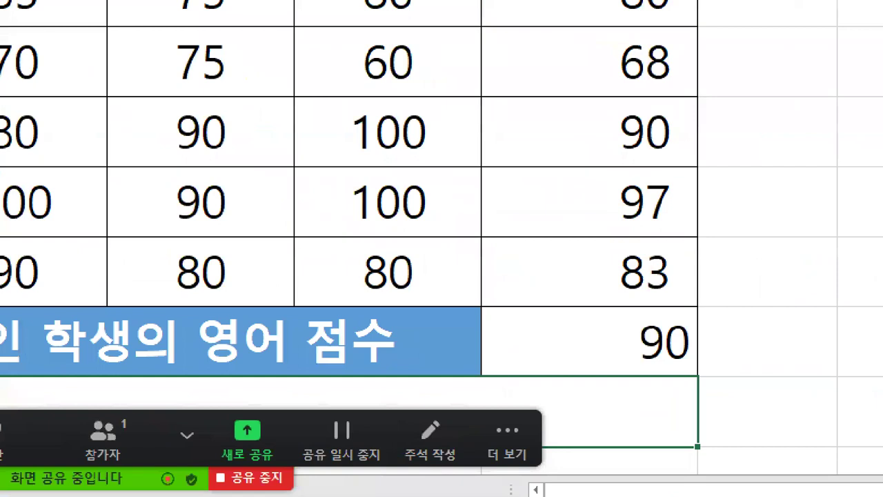
pyautogui.click(587, 408)
pyautogui.moveTo(573, 378); pyautogui.dragTo(654, 372)
pyautogui.moveTo(151, 371); pyautogui.dragTo(255, 374)
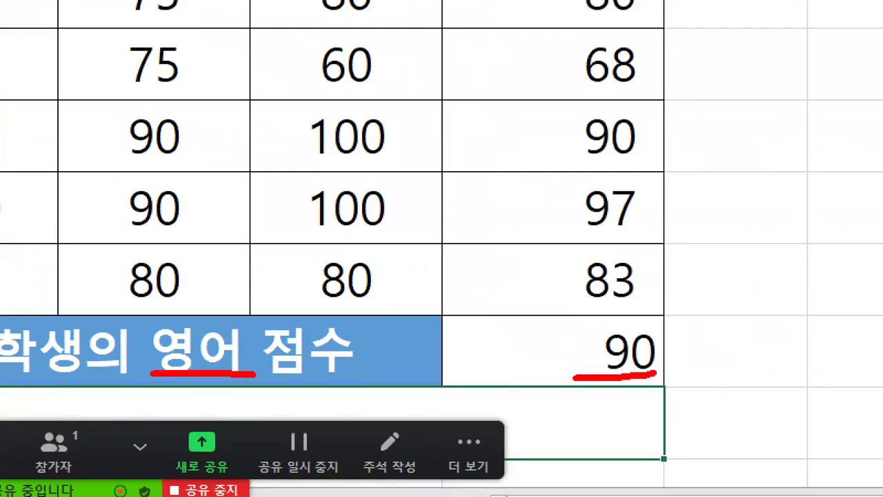
# - Change the question in A7 to ask for the 평균 score of the student listed in B6
pyautogui.press('Escape')
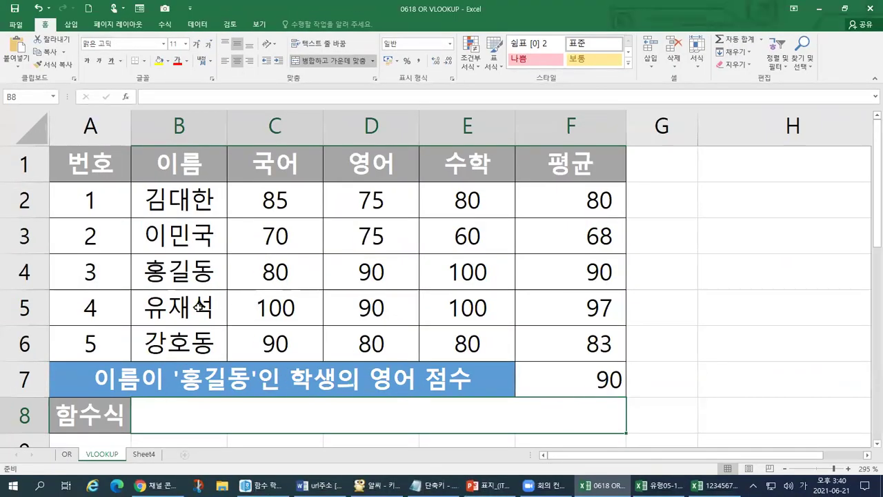
pyautogui.doubleClick(222, 372)
pyautogui.doubleClick(243, 373)
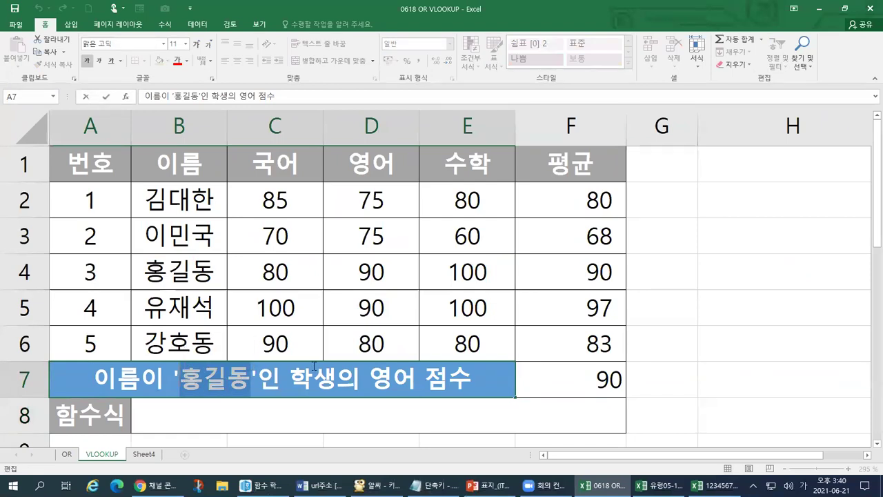
pyautogui.write('강호동')
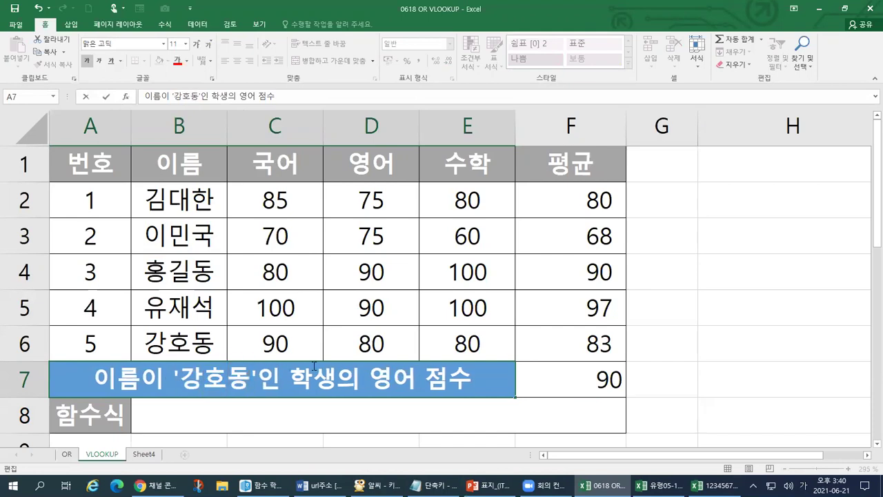
pyautogui.moveTo(382, 378); pyautogui.dragTo(410, 380)
pyautogui.write('펴ㅇ균')
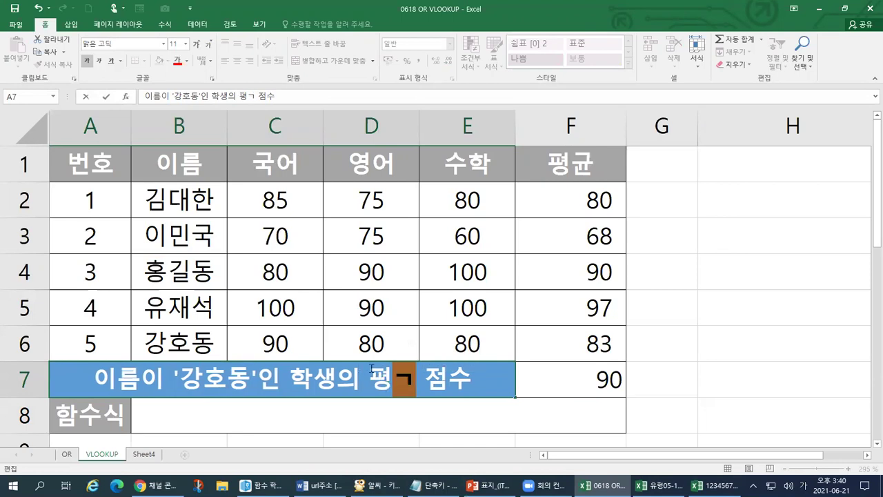
pyautogui.hotkey('ctrl', 'Return')
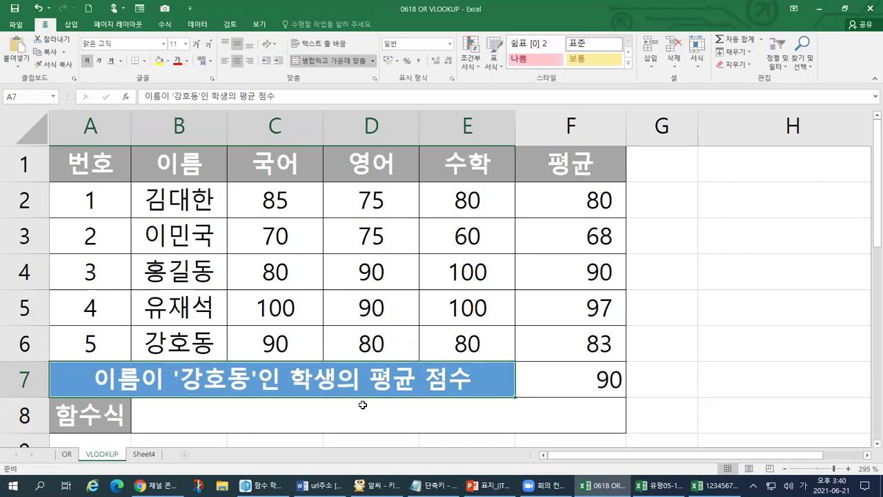
# - Delete the VLOOKUP formula from F7 and select the merged cell B8
pyautogui.scroll(-1, 572, 335)
pyautogui.click(585, 279)
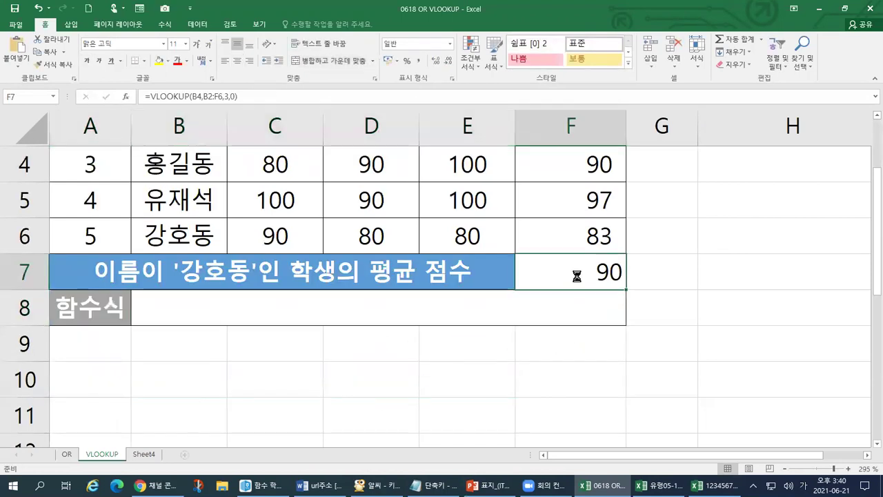
pyautogui.press('Delete')
pyautogui.click(461, 308)
pyautogui.scroll(1, 404, 356)
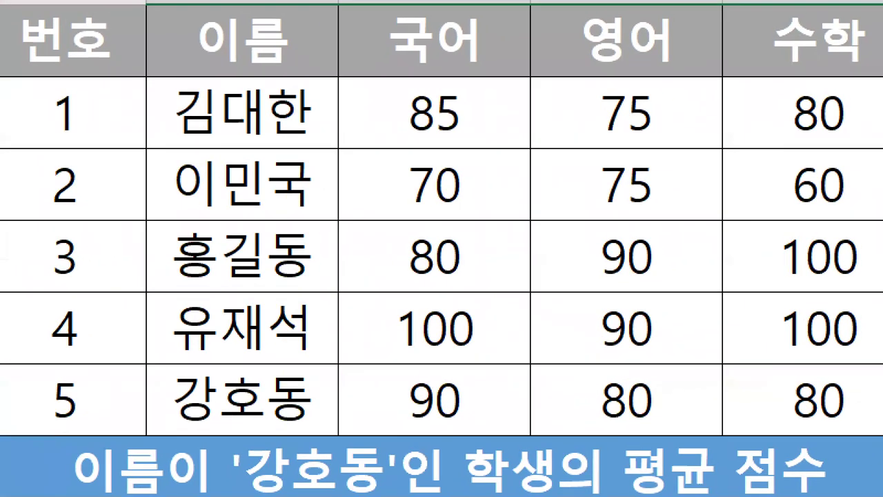
# - In a magnified view, underline the name condition in the question, draw a slanted stroke after it, underline the 이름 header, and box the name in B6
pyautogui.moveTo(74, 481)
pyautogui.mouseDown()
pyautogui.moveTo(228, 494)
pyautogui.moveTo(379, 493)
pyautogui.mouseUp()
pyautogui.moveTo(431, 392); pyautogui.dragTo(387, 495)
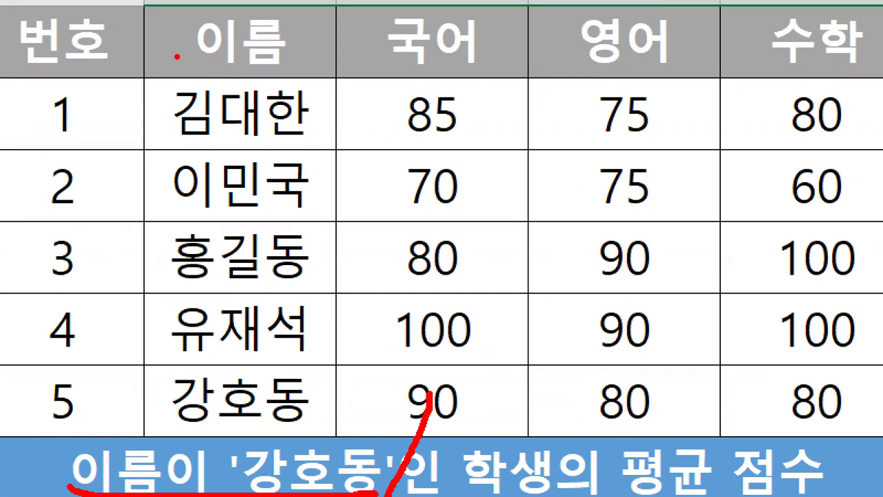
pyautogui.moveTo(178, 58); pyautogui.dragTo(288, 51)
pyautogui.moveTo(177, 414)
pyautogui.mouseDown()
pyautogui.moveTo(298, 436)
pyautogui.moveTo(335, 412)
pyautogui.moveTo(276, 358)
pyautogui.moveTo(170, 359)
pyautogui.moveTo(166, 425)
pyautogui.moveTo(174, 437)
pyautogui.mouseUp()
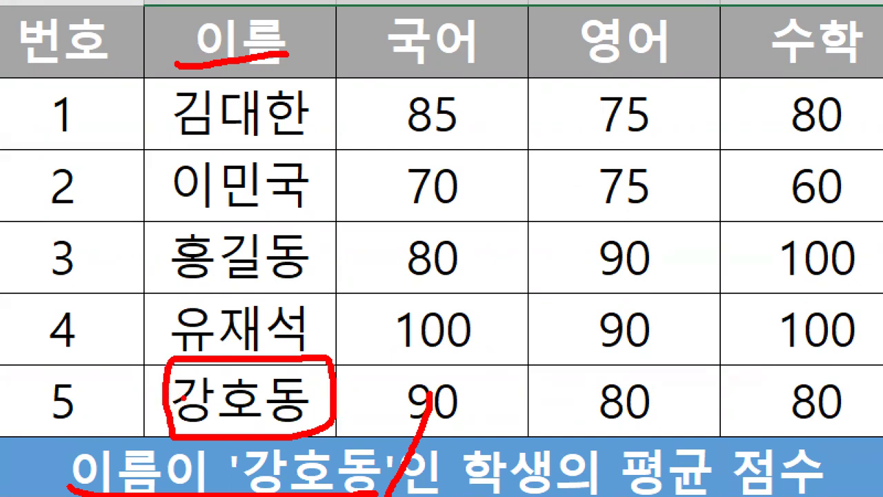
# - Draw lines along the upper and lower edges of row 6 and tick the 평균 score in F6
pyautogui.moveTo(26, 361); pyautogui.dragTo(882, 364)
pyautogui.moveTo(376, 433); pyautogui.dragTo(376, 435)
pyautogui.moveTo(13, 438); pyautogui.dragTo(881, 437)
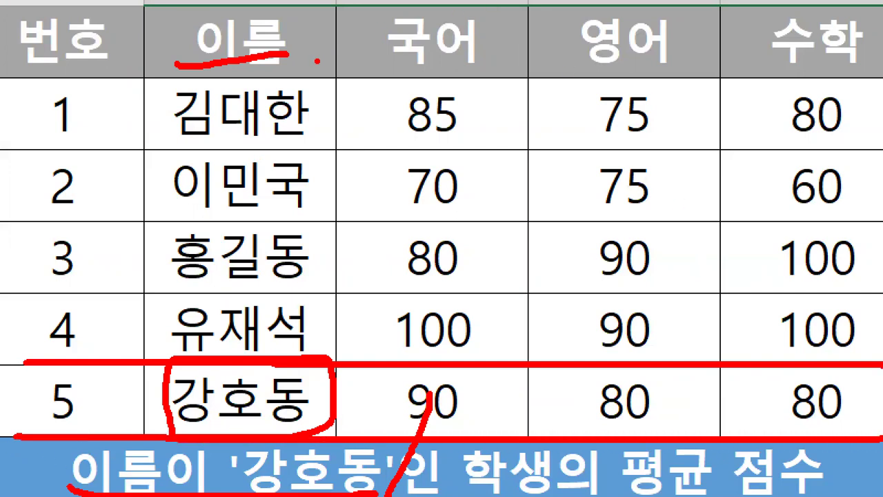
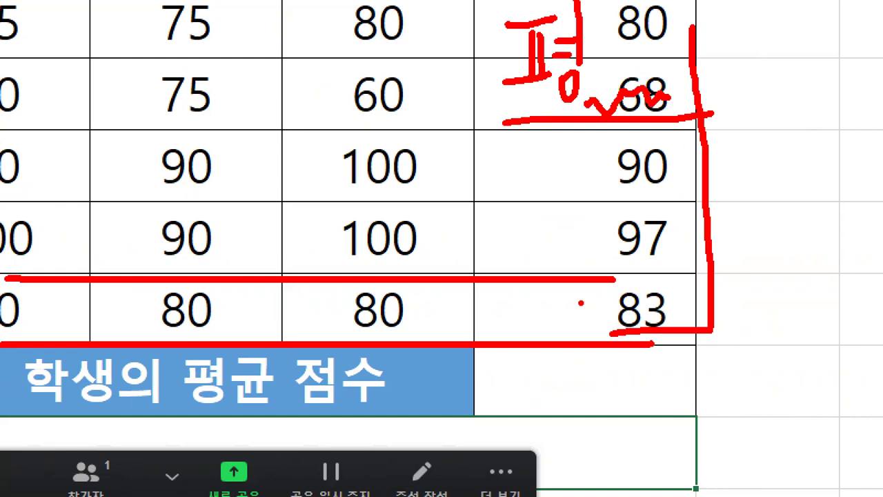
pyautogui.moveTo(581, 302); pyautogui.dragTo(601, 299)
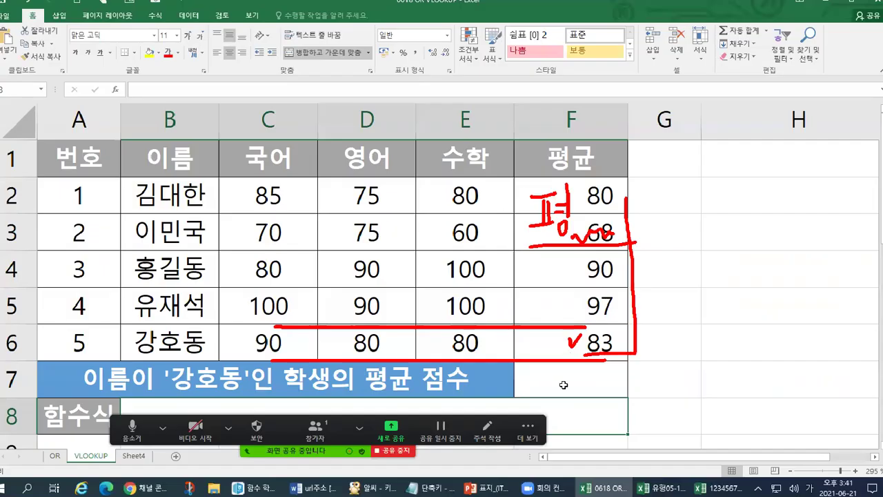
# - Start a VLOOKUP formula in B8 with cell B6 as its lookup value
pyautogui.scroll(-1, 384, 315)
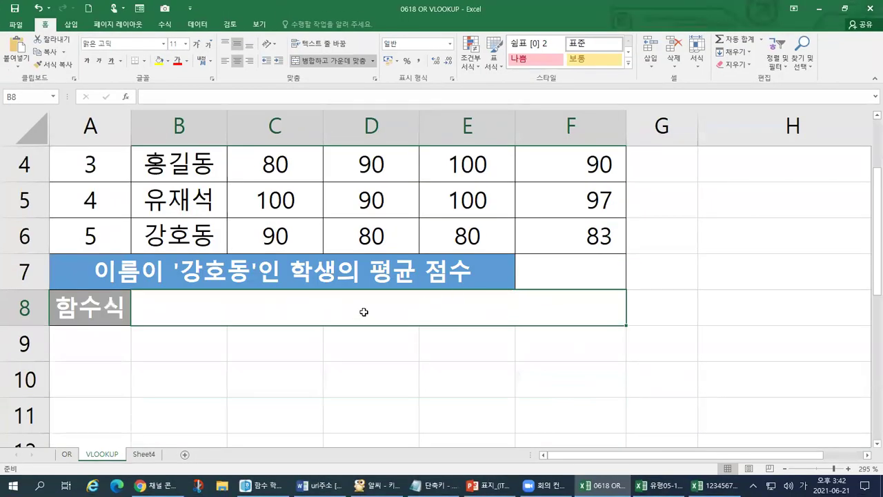
pyautogui.write('=')
pyautogui.write('피ㅐ')
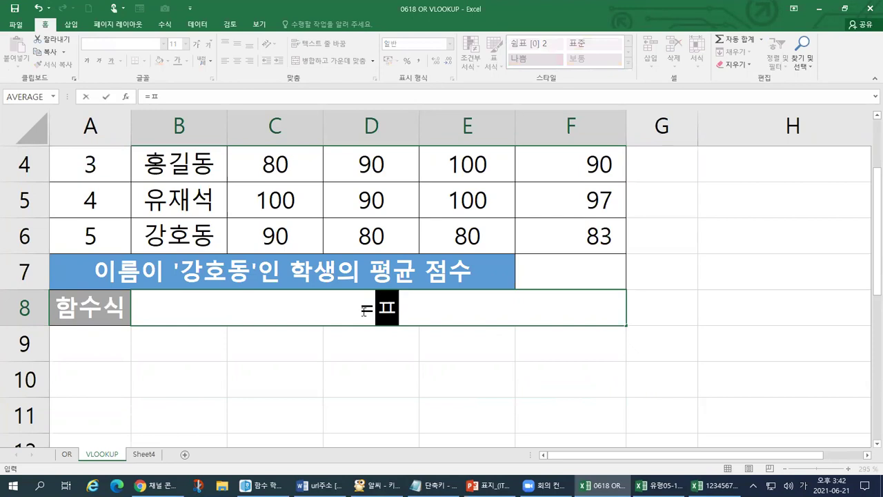
pyautogui.press('BackSpace')
pyautogui.press('BackSpace')
pyautogui.press('Hangul')
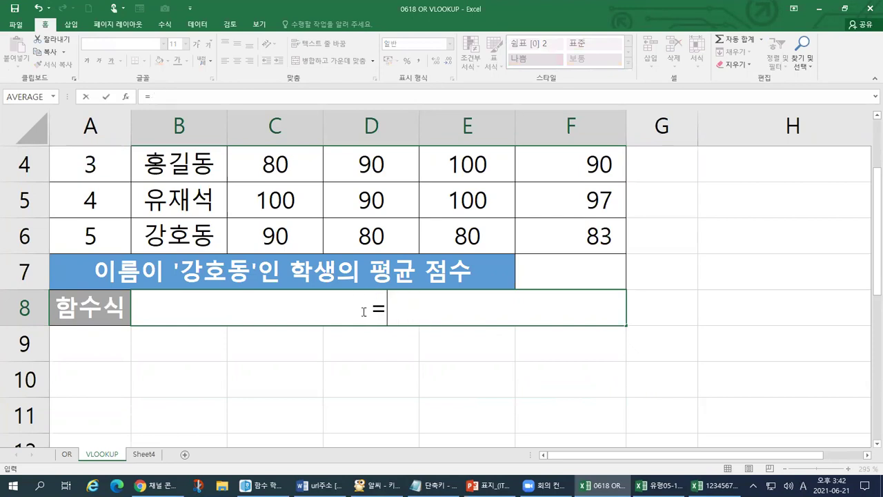
pyautogui.write('VLOO')
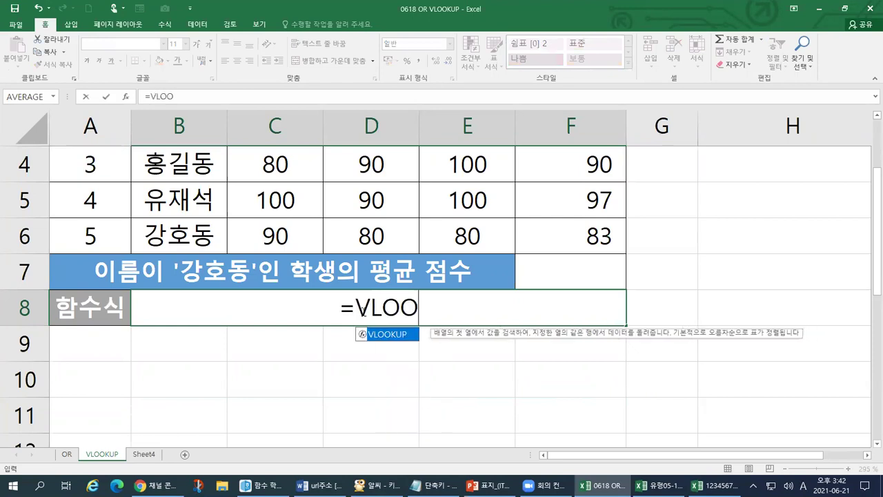
pyautogui.write('KUP')
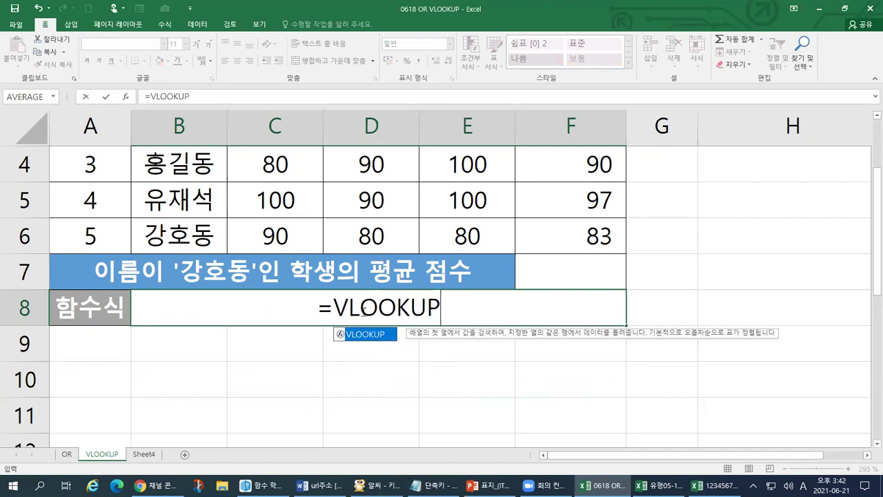
pyautogui.write('(')
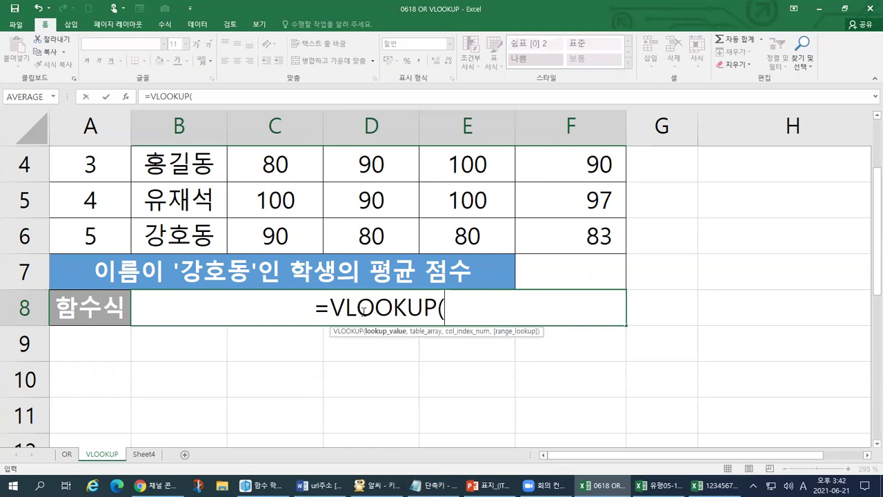
pyautogui.scroll(1, 244, 307)
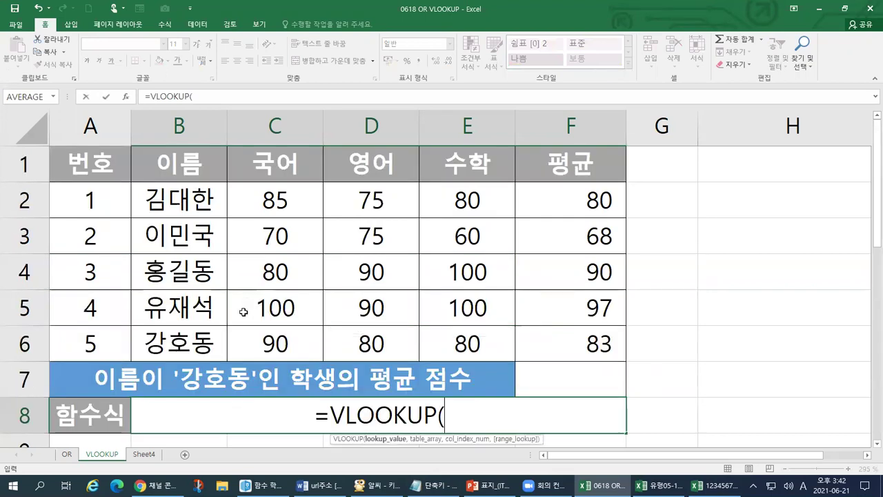
pyautogui.click(181, 339)
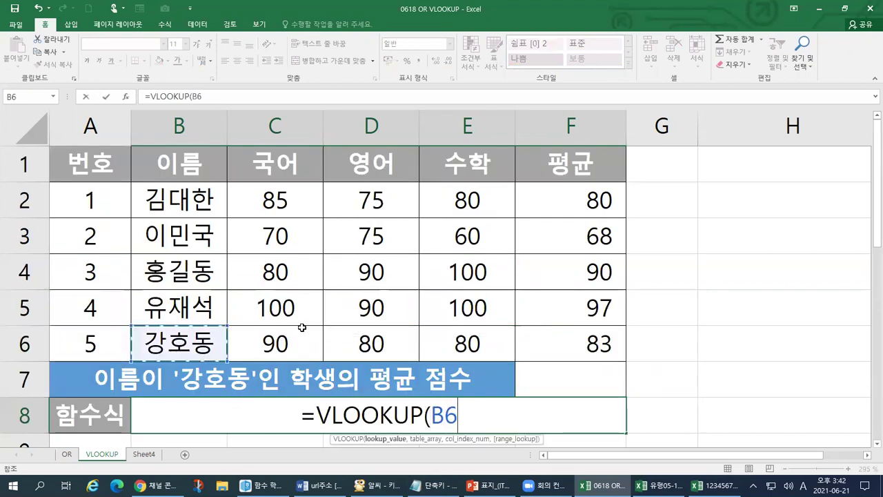
# - Magnify the sheet, circle row header 6 and column header B, underline the name in B6, and clear the marks
pyautogui.scroll(-1, 300, 327)
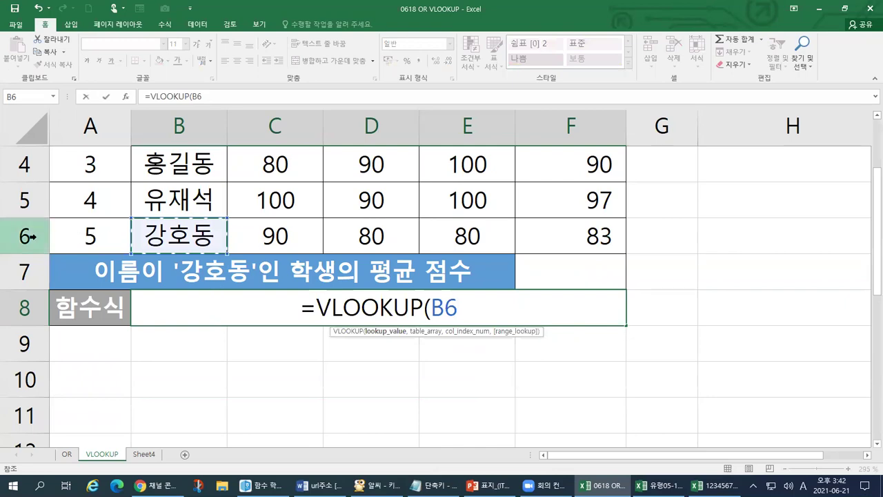
pyautogui.hotkey('ctrl', '1')
pyautogui.click(20, 193)
pyautogui.moveTo(48, 332)
pyautogui.mouseDown()
pyautogui.moveTo(70, 297)
pyautogui.moveTo(48, 340)
pyautogui.mouseUp()
pyautogui.moveTo(372, 110)
pyautogui.mouseDown()
pyautogui.moveTo(349, 69)
pyautogui.moveTo(371, 120)
pyautogui.mouseUp()
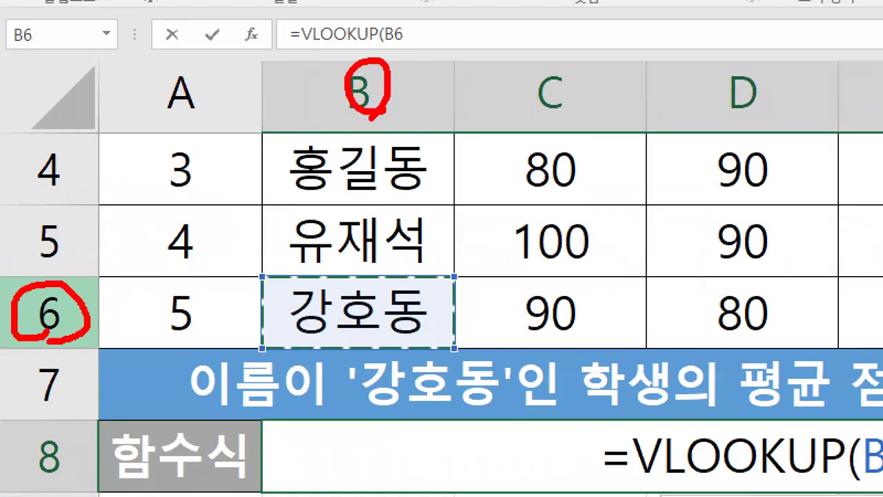
pyautogui.moveTo(274, 332); pyautogui.dragTo(441, 337)
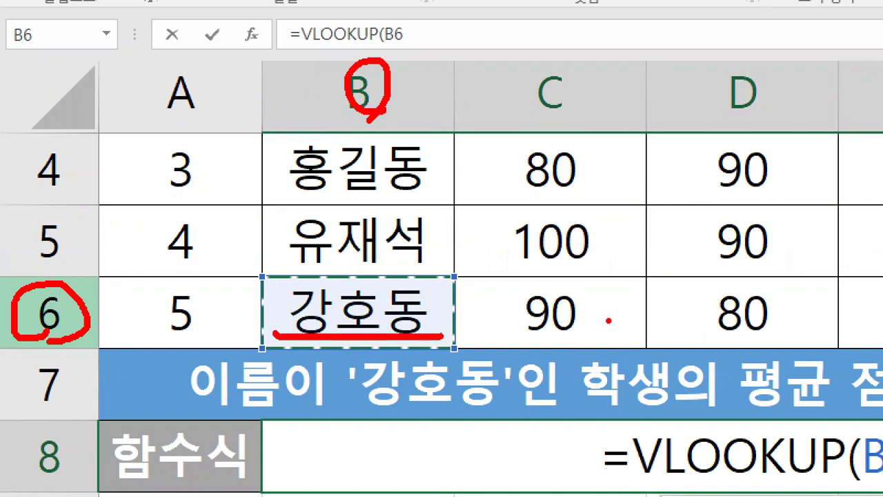
pyautogui.moveTo(608, 321); pyautogui.dragTo(516, 451)
pyautogui.press('Escape')
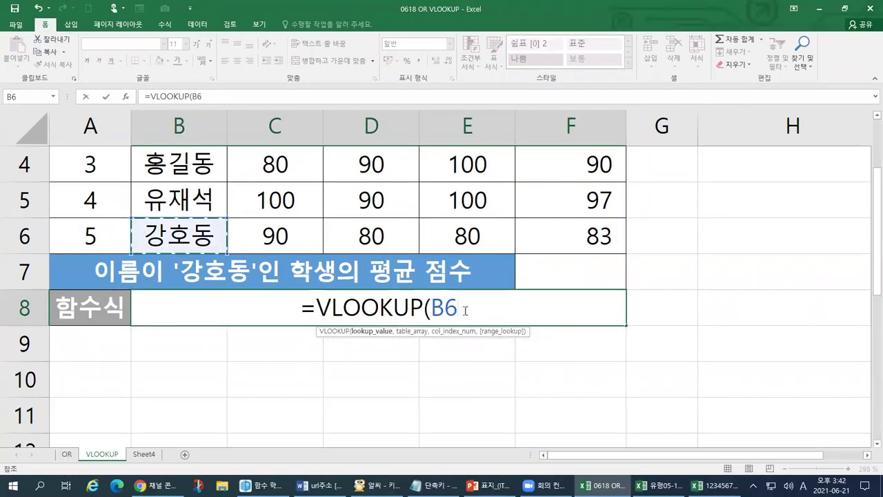
# - Add a comma after B6 in the B8 formula to begin the table array argument
pyautogui.click(449, 309)
pyautogui.write(',')
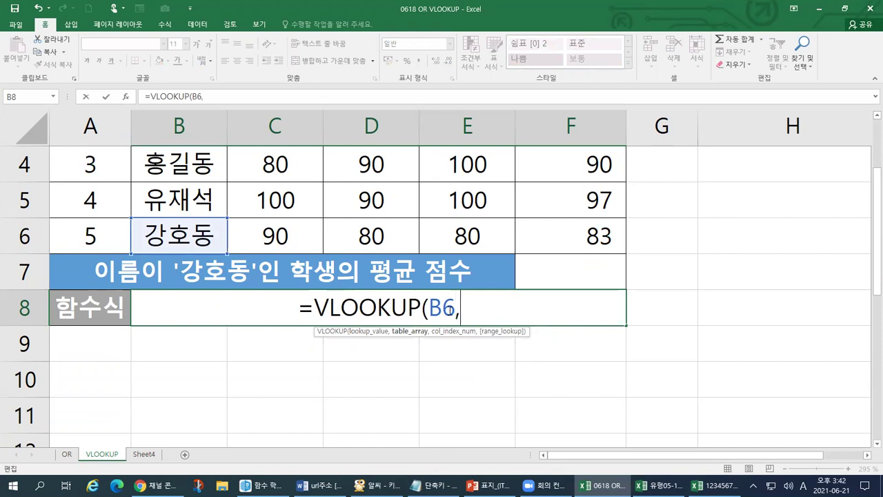
pyautogui.scroll(1, 279, 250)
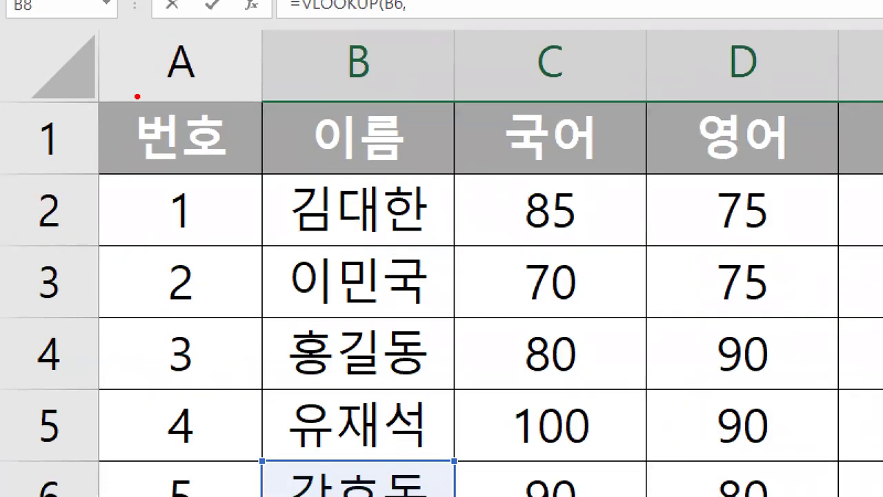
# - Tick column header A and the 이름 header, draw an arrow down column B's edge to B6, underline its name, and clear the marks
pyautogui.moveTo(144, 59)
pyautogui.mouseDown()
pyautogui.moveTo(147, 69)
pyautogui.moveTo(182, 56)
pyautogui.mouseUp()
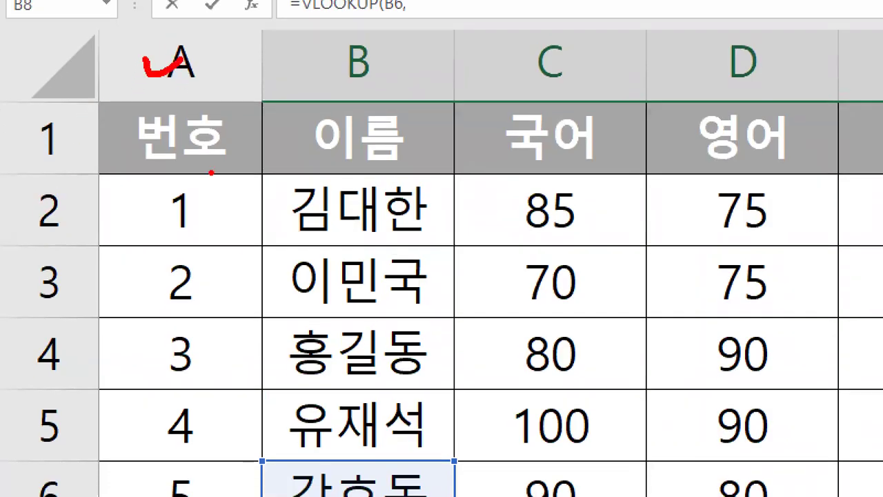
pyautogui.moveTo(263, 454); pyautogui.dragTo(286, 447)
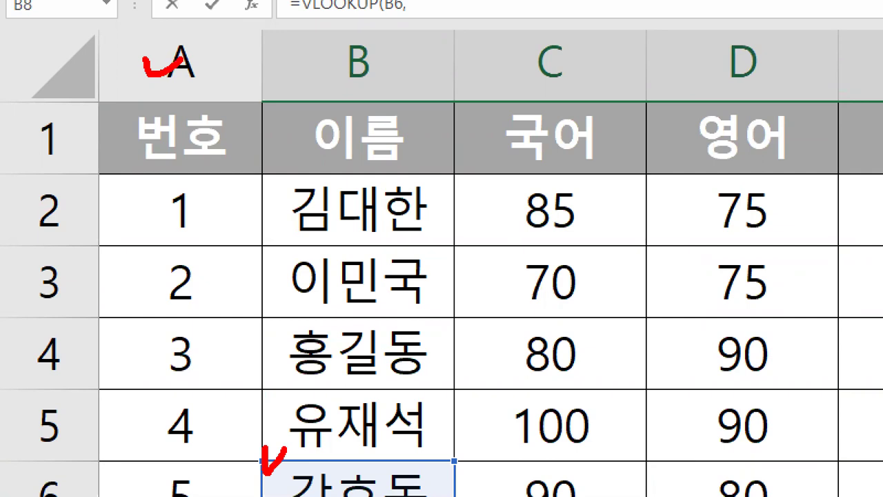
pyautogui.moveTo(278, 68); pyautogui.dragTo(254, 495)
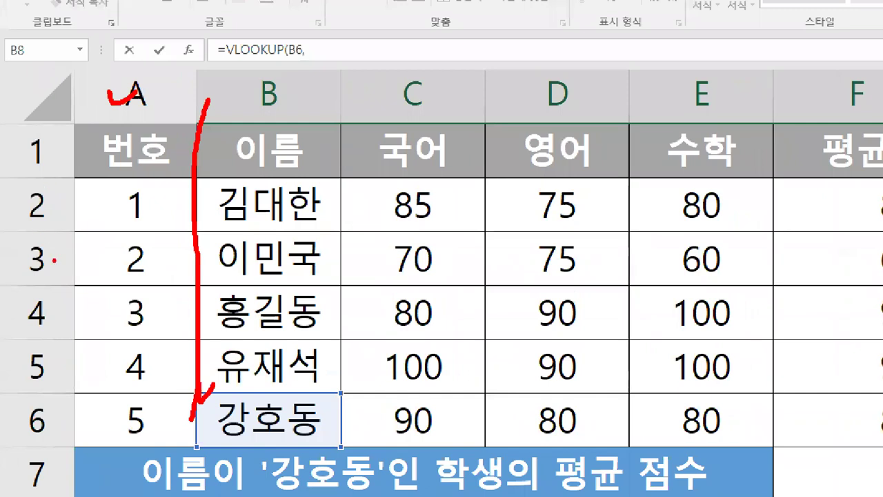
pyautogui.moveTo(228, 436); pyautogui.dragTo(313, 435)
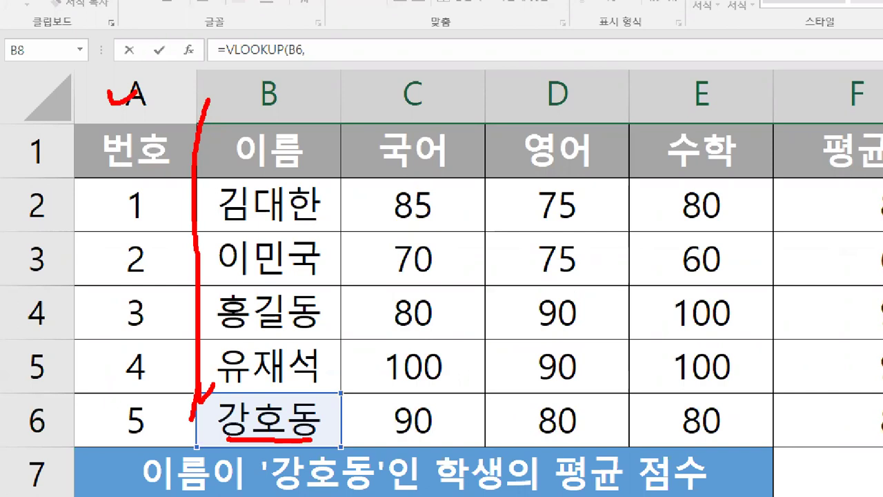
pyautogui.moveTo(311, 135); pyautogui.dragTo(322, 137)
pyautogui.press('Escape')
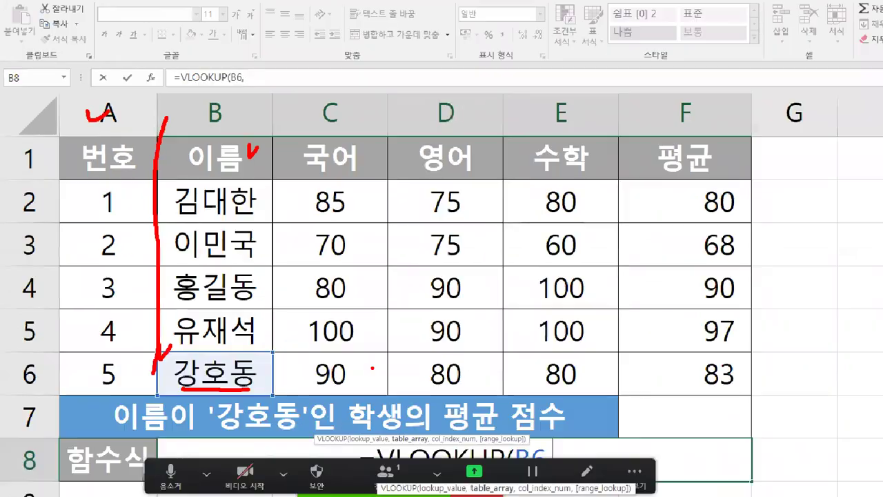
# - Magnify the score table, tick the corner of B6, and circle column header B
pyautogui.scroll(-2, 375, 343)
pyautogui.scroll(2, 378, 345)
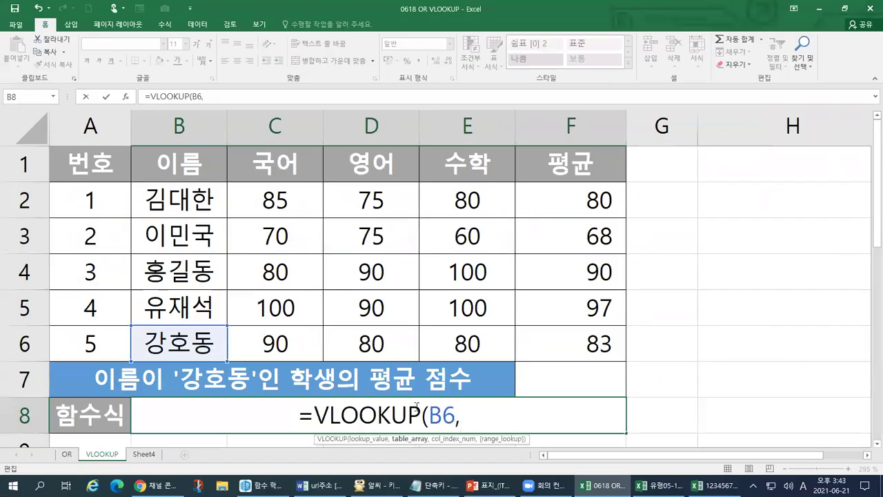
pyautogui.scroll(-1, 414, 400)
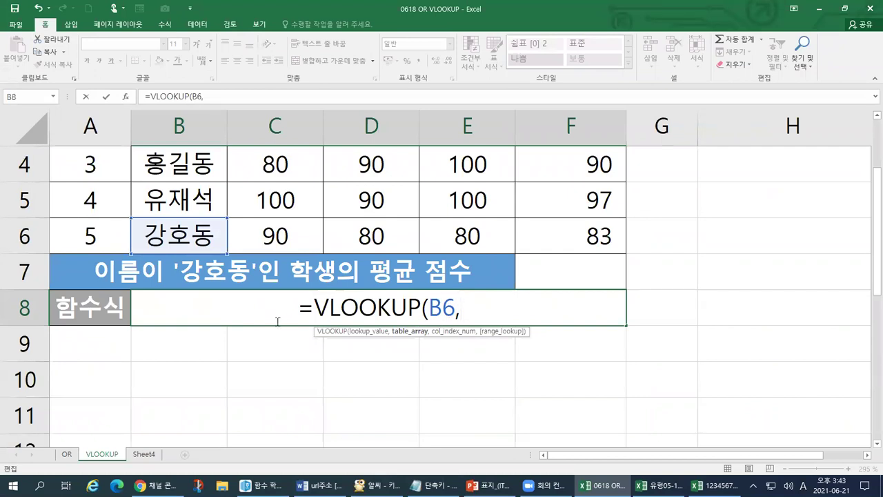
pyautogui.scroll(1, 278, 321)
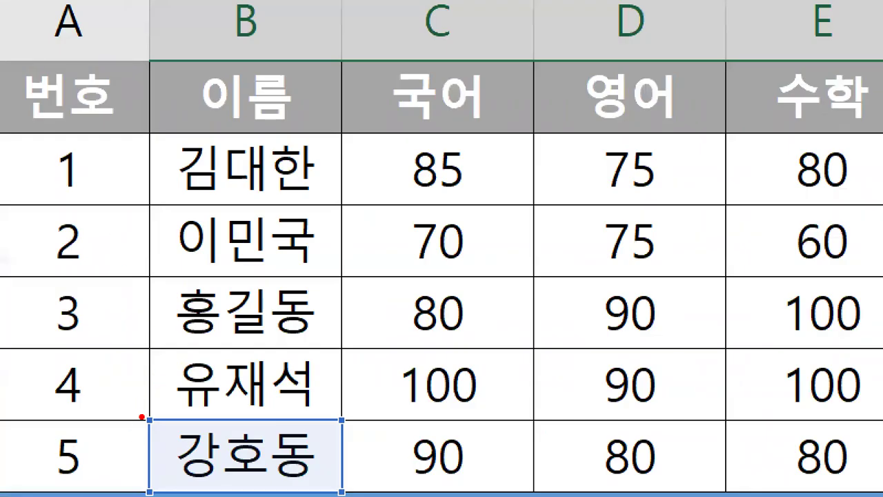
pyautogui.moveTo(141, 417); pyautogui.dragTo(167, 411)
pyautogui.moveTo(277, 62)
pyautogui.mouseDown()
pyautogui.moveTo(211, 39)
pyautogui.moveTo(271, 4)
pyautogui.moveTo(243, 48)
pyautogui.mouseUp()
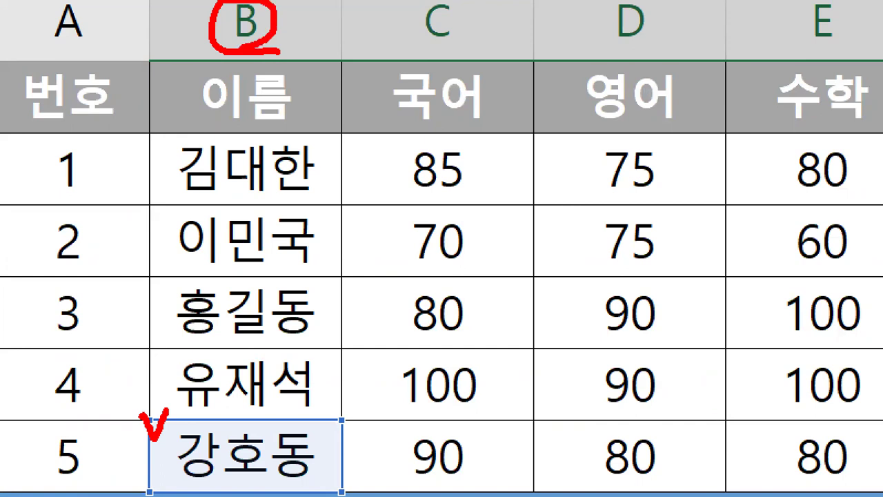
# - Number column headers A and B as 1 and 2, draw an arrow from header B down to B6, and clear the marks
pyautogui.moveTo(104, 10); pyautogui.dragTo(105, 35)
pyautogui.moveTo(295, 12)
pyautogui.mouseDown()
pyautogui.moveTo(305, 29)
pyautogui.moveTo(330, 37)
pyautogui.mouseUp()
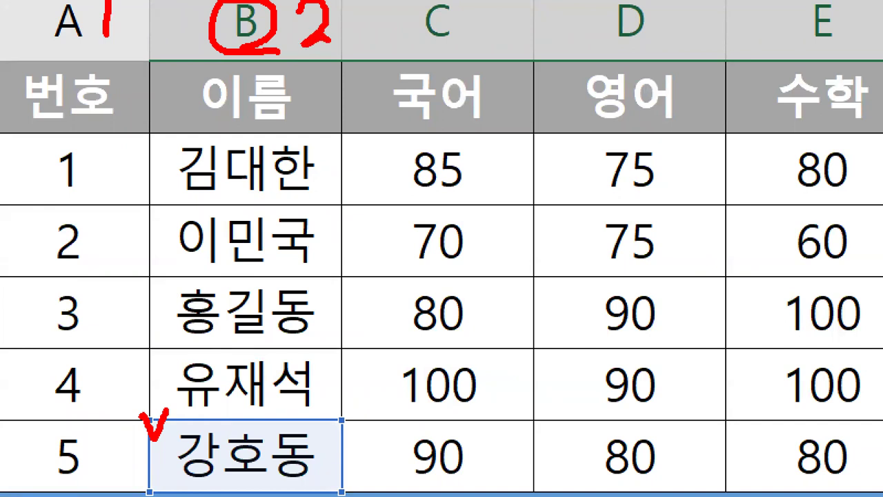
pyautogui.moveTo(229, 34)
pyautogui.mouseDown()
pyautogui.moveTo(158, 198)
pyautogui.moveTo(169, 446)
pyautogui.moveTo(185, 419)
pyautogui.mouseUp()
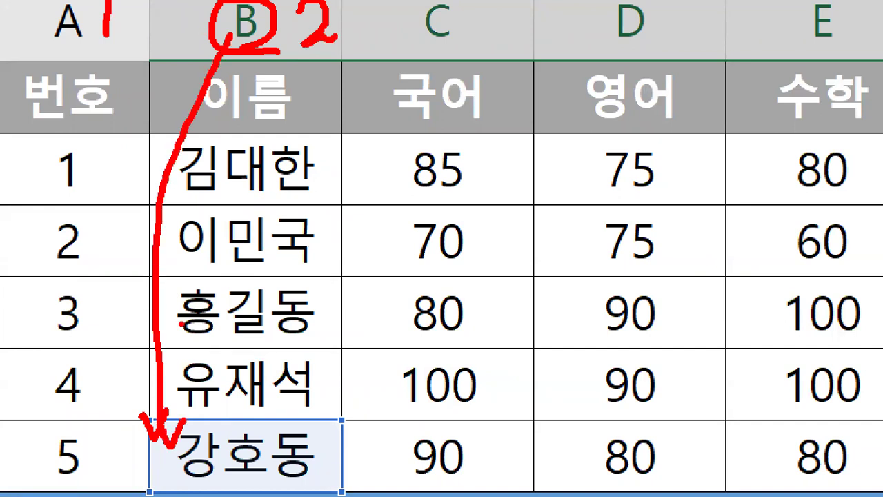
pyautogui.press('Escape')
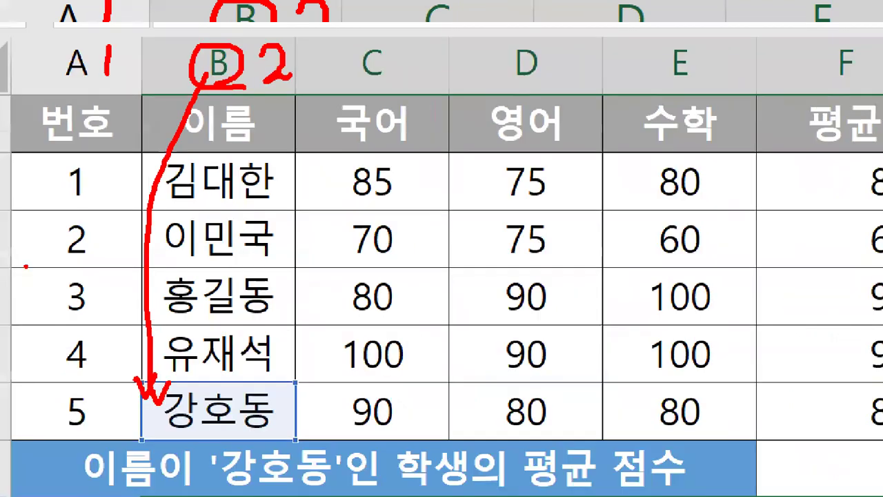
# - Magnify the sheet, circle row header 6, underline the name in B6 and in the row 7 question, and clear the marks
pyautogui.hotkey('ctrl', '1')
pyautogui.moveTo(47, 380)
pyautogui.mouseDown()
pyautogui.moveTo(31, 383)
pyautogui.moveTo(71, 321)
pyautogui.moveTo(56, 381)
pyautogui.mouseUp()
pyautogui.moveTo(281, 370); pyautogui.dragTo(439, 373)
pyautogui.moveTo(365, 449); pyautogui.dragTo(535, 445)
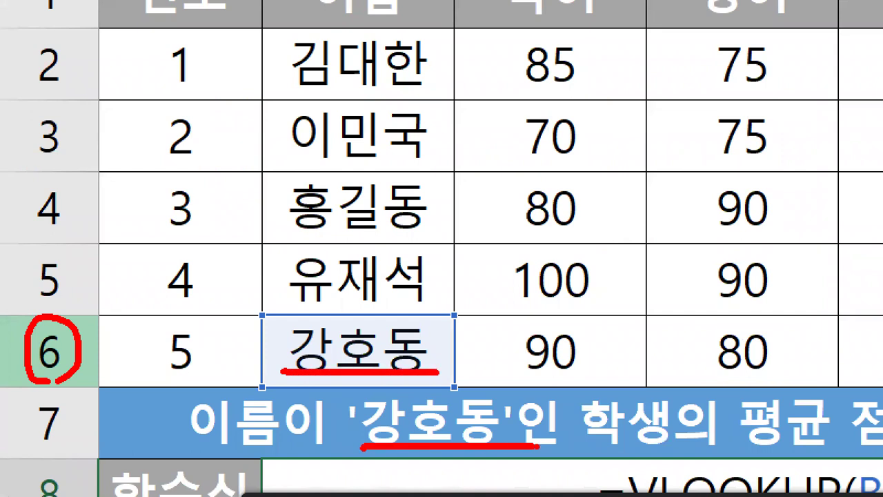
pyautogui.press('Escape')
# - Magnify the unfinished B8 formula, underline its B6 lookup value, and clear the mark
pyautogui.scroll(-1, 478, 397)
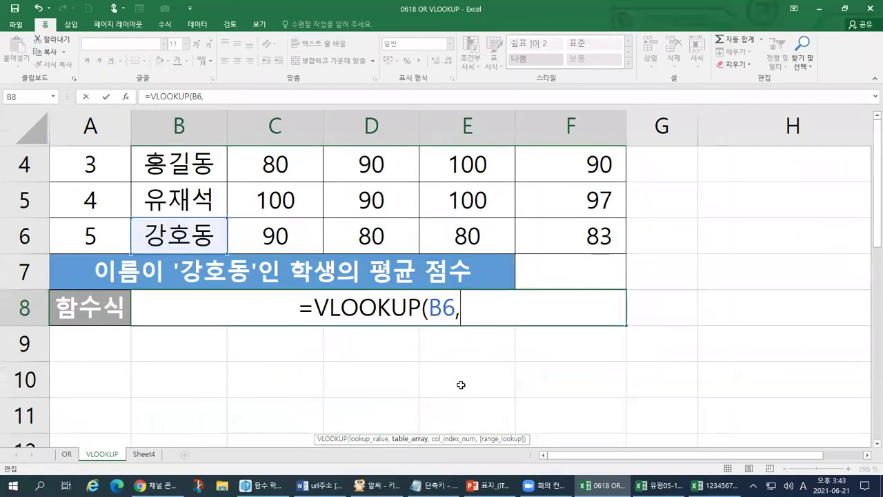
pyautogui.hotkey('ctrl', '1')
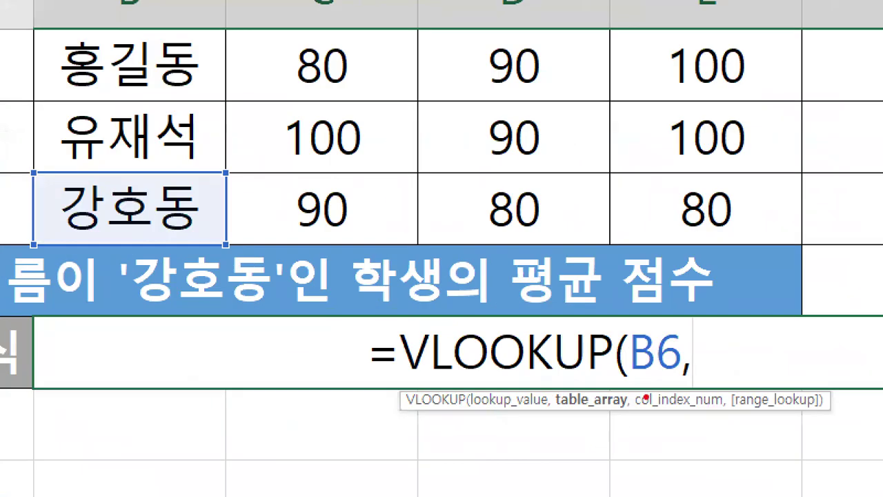
pyautogui.moveTo(428, 322); pyautogui.dragTo(455, 322)
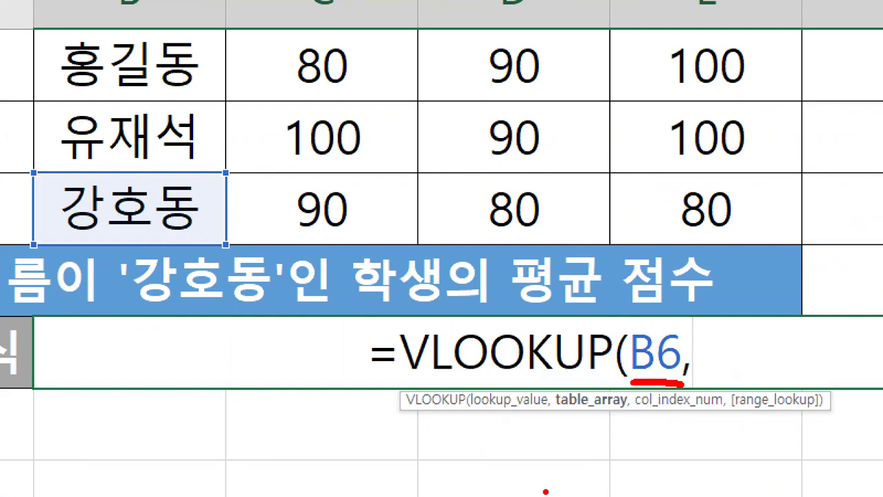
pyautogui.press('Escape')
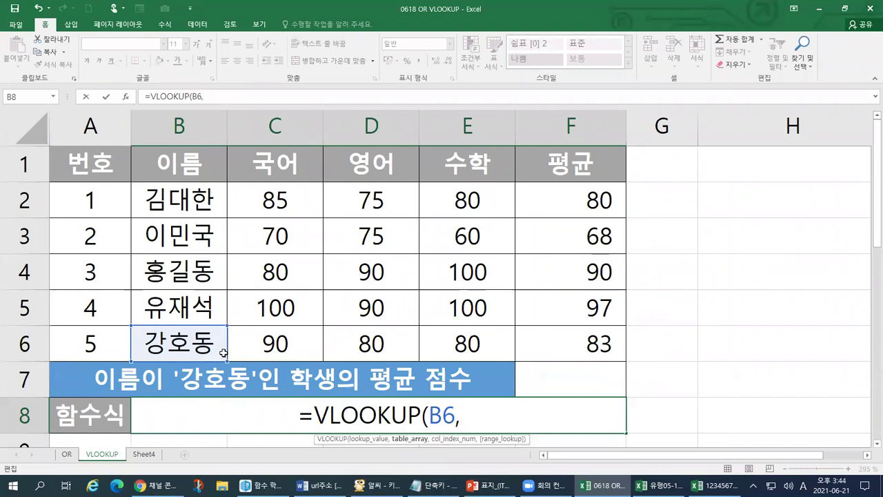
pyautogui.click(190, 126)
pyautogui.moveTo(162, 166); pyautogui.dragTo(573, 345)
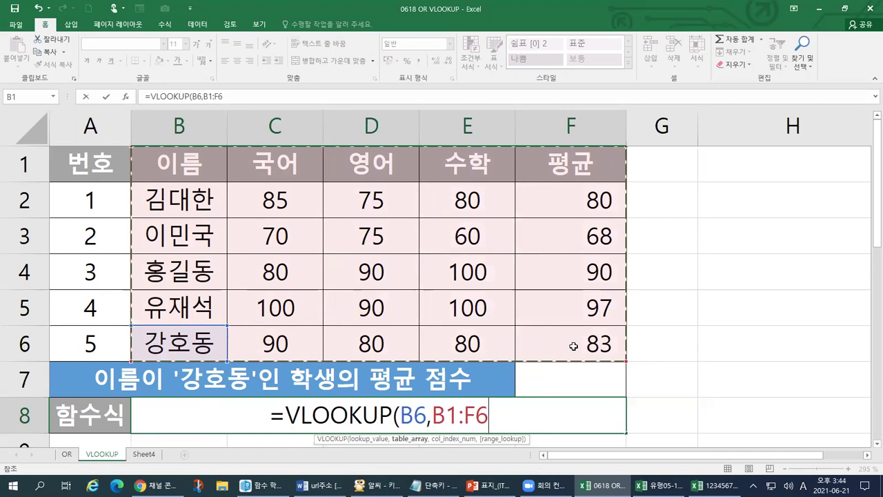
pyautogui.scroll(-1, 573, 346)
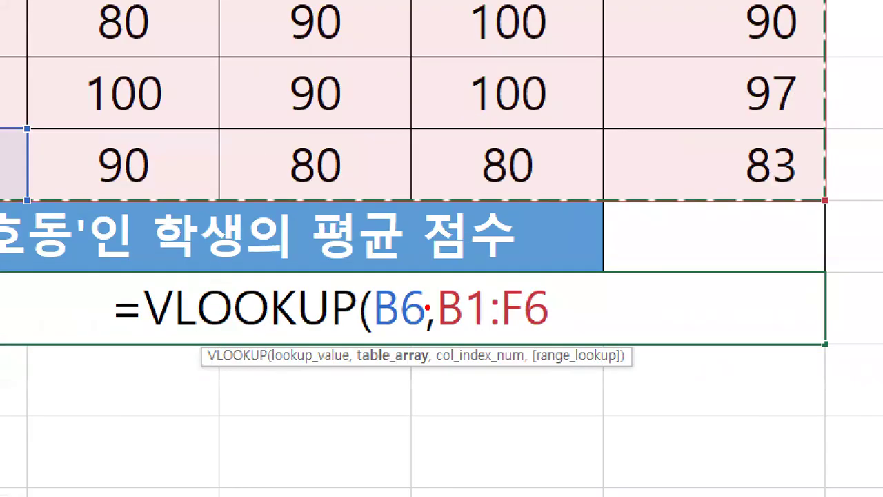
pyautogui.moveTo(442, 338)
pyautogui.mouseDown()
pyautogui.moveTo(542, 337)
pyautogui.moveTo(559, 324)
pyautogui.mouseUp()
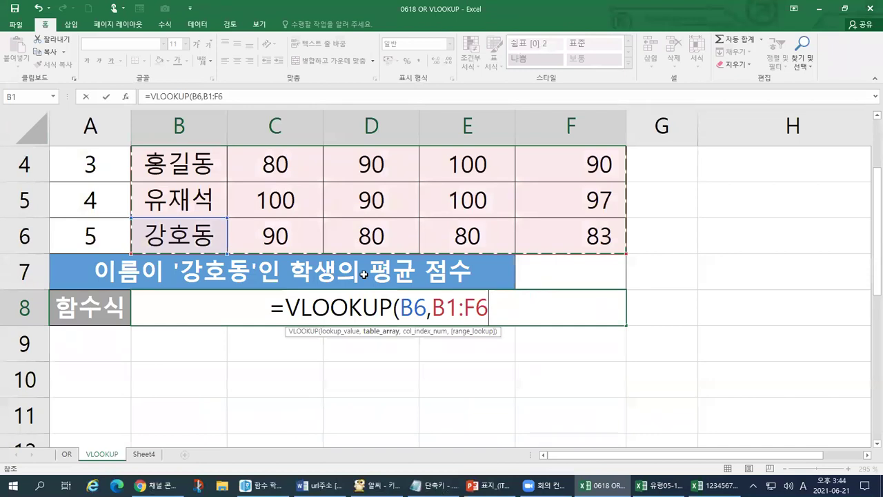
pyautogui.click(355, 236)
pyautogui.press('Escape')
# - Start the formula in B8 again with =VLOOKUP(
pyautogui.doubleClick(447, 309)
pyautogui.write('=')
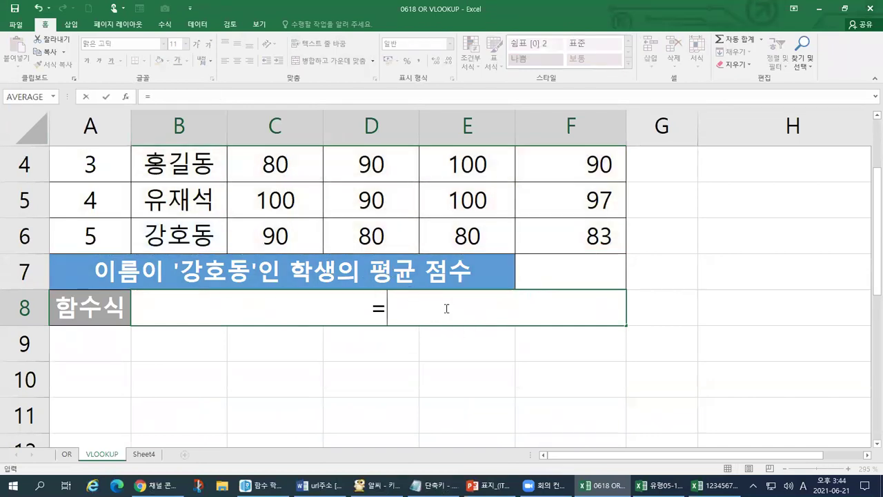
pyautogui.write('V')
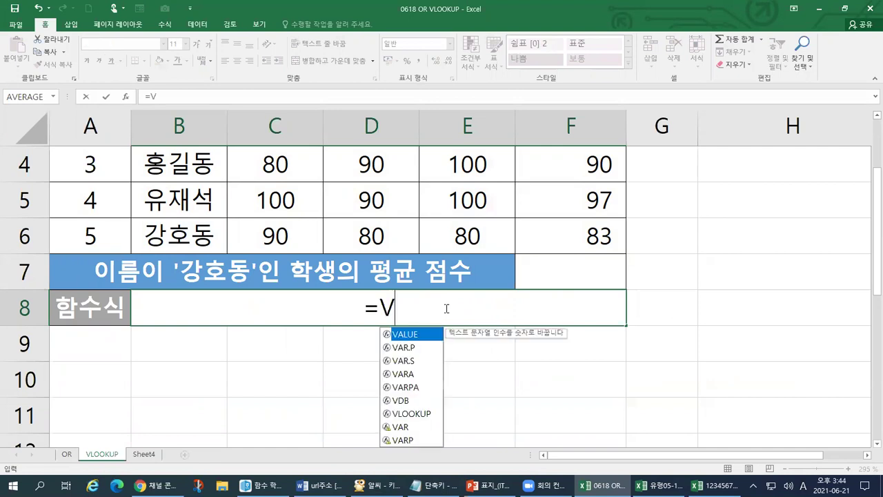
pyautogui.write('LOOKY')
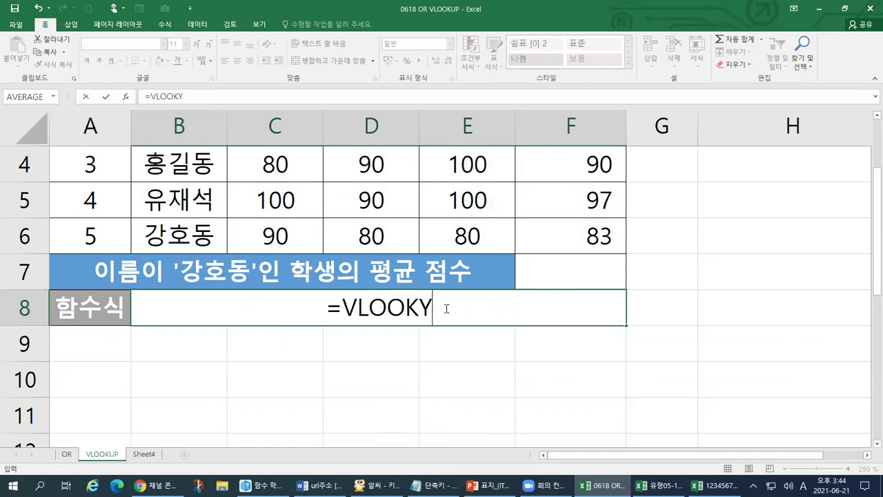
pyautogui.press('BackSpace')
pyautogui.write('UP')
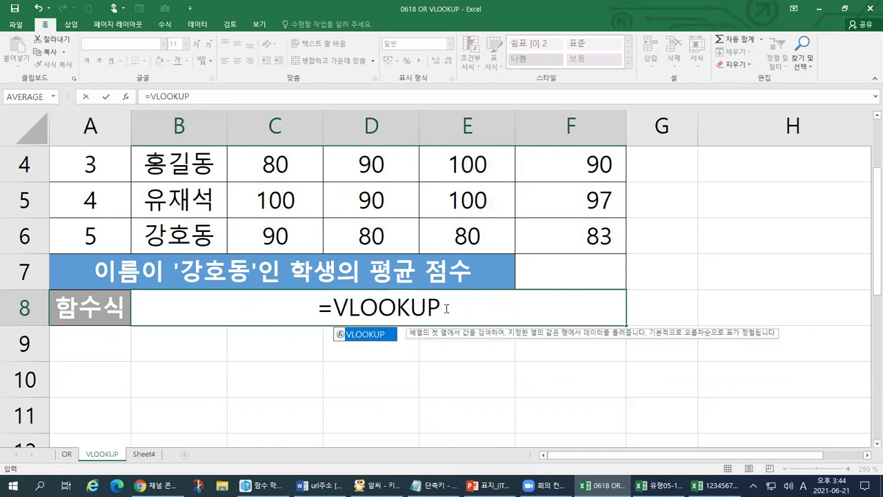
pyautogui.write('(')
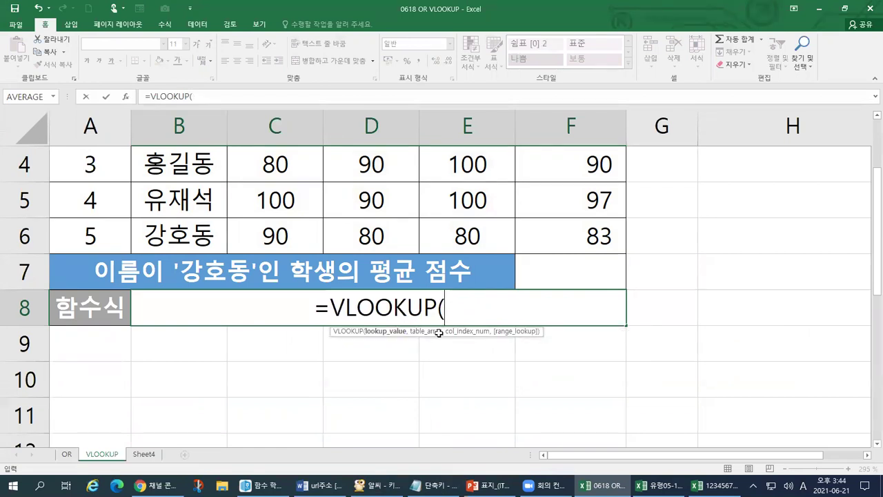
# - Set B6 as the lookup value and B2:F6 as the table array in the B8 formula, ending each with a comma
pyautogui.scroll(1, 219, 325)
pyautogui.click(205, 343)
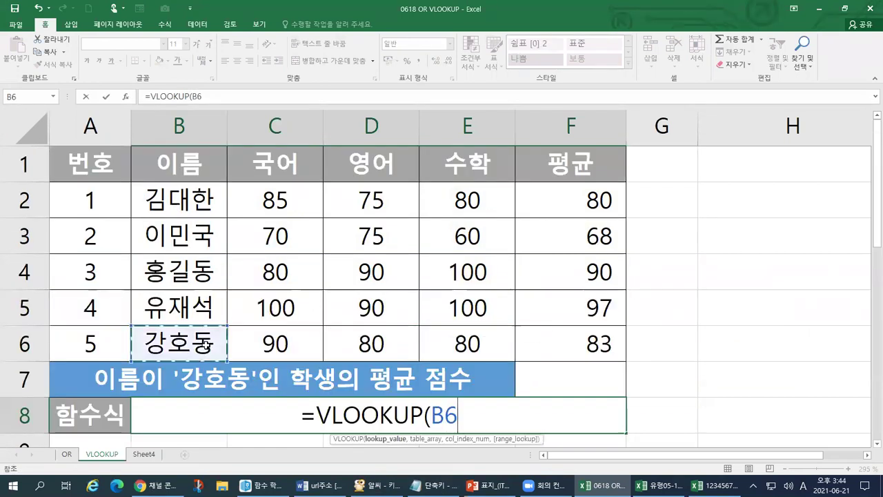
pyautogui.write(',')
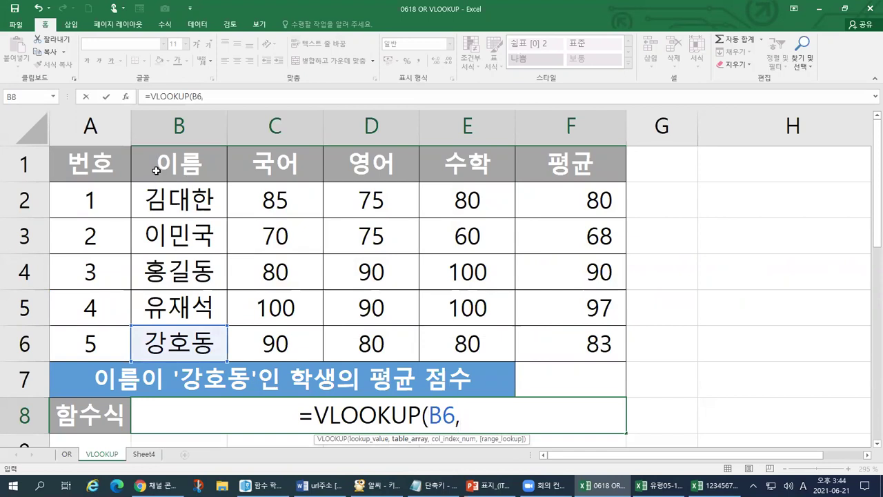
pyautogui.moveTo(150, 197); pyautogui.dragTo(561, 353)
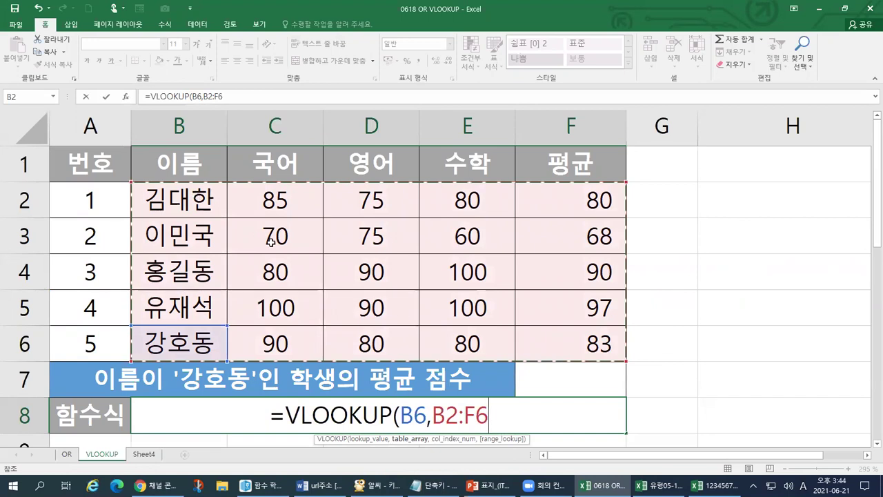
pyautogui.scroll(-1, 272, 242)
pyautogui.write(',')
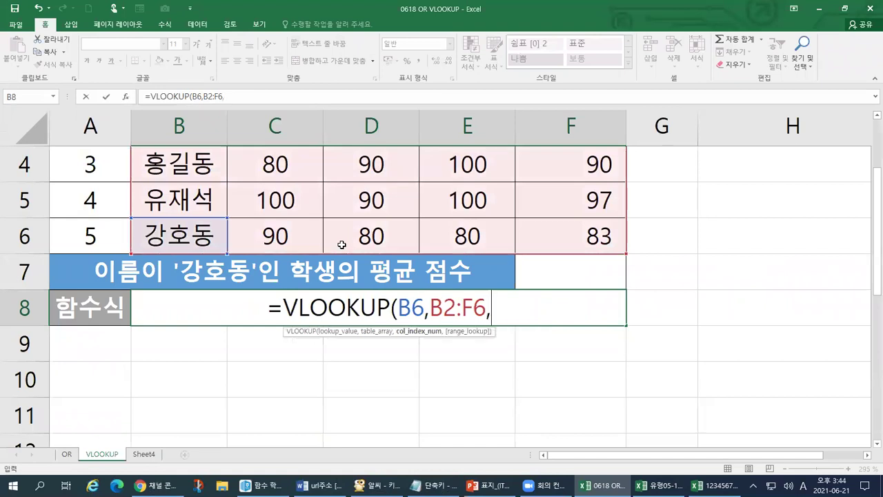
# - Magnify column B, tick the name in B6, number rows 6 up to 1 beside the names, and underline B6
pyautogui.scroll(1, 439, 326)
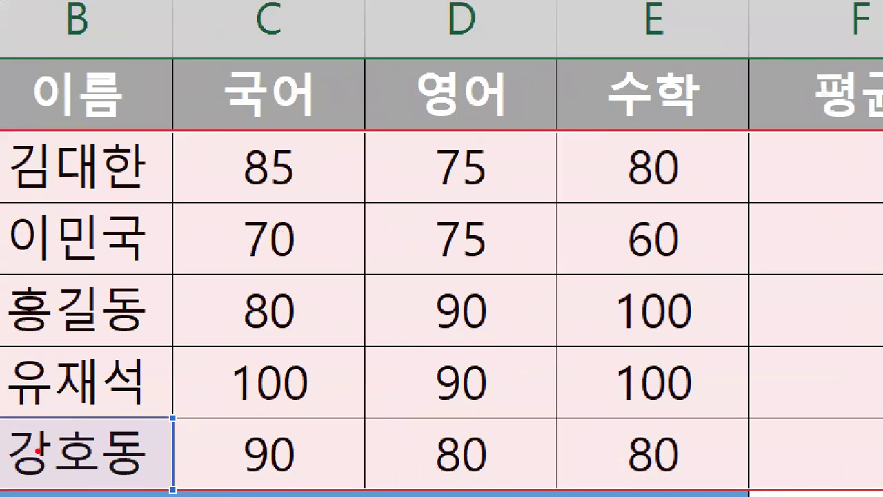
pyautogui.moveTo(40, 422)
pyautogui.mouseDown()
pyautogui.moveTo(49, 441)
pyautogui.moveTo(76, 420)
pyautogui.mouseUp()
pyautogui.moveTo(2, 424)
pyautogui.mouseDown()
pyautogui.moveTo(3, 440)
pyautogui.moveTo(26, 466)
pyautogui.moveTo(9, 467)
pyautogui.mouseUp()
pyautogui.moveTo(20, 354)
pyautogui.mouseDown()
pyautogui.moveTo(12, 405)
pyautogui.moveTo(42, 365)
pyautogui.mouseUp()
pyautogui.moveTo(5, 302)
pyautogui.mouseDown()
pyautogui.moveTo(31, 325)
pyautogui.moveTo(24, 344)
pyautogui.mouseUp()
pyautogui.moveTo(7, 233)
pyautogui.mouseDown()
pyautogui.moveTo(28, 246)
pyautogui.moveTo(28, 269)
pyautogui.moveTo(1, 261)
pyautogui.mouseUp()
pyautogui.moveTo(7, 157)
pyautogui.mouseDown()
pyautogui.moveTo(14, 147)
pyautogui.moveTo(25, 181)
pyautogui.moveTo(54, 184)
pyautogui.mouseUp()
pyautogui.moveTo(20, 69); pyautogui.dragTo(20, 107)
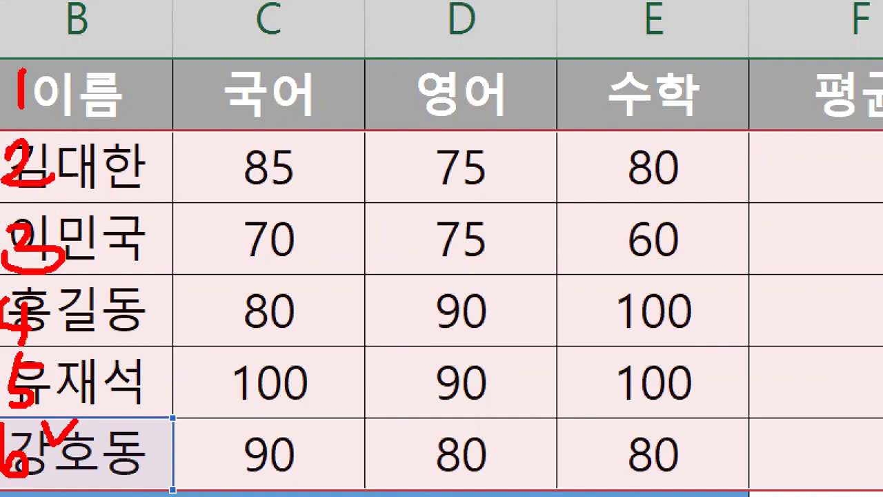
pyautogui.moveTo(30, 487); pyautogui.dragTo(179, 480)
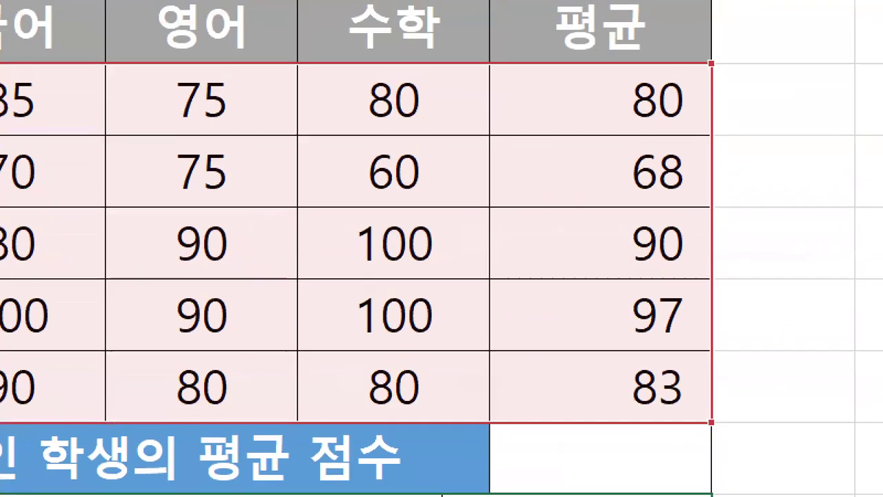
# - Draw an arrow along row 6, circle 평균 in the question and the header, and draw an arrow down column F to the average in F6
pyautogui.moveTo(3, 382); pyautogui.dragTo(512, 398)
pyautogui.moveTo(486, 378)
pyautogui.mouseDown()
pyautogui.moveTo(509, 391)
pyautogui.moveTo(483, 422)
pyautogui.mouseUp()
pyautogui.moveTo(273, 488)
pyautogui.mouseDown()
pyautogui.moveTo(200, 493)
pyautogui.moveTo(259, 414)
pyautogui.moveTo(277, 491)
pyautogui.mouseUp()
pyautogui.moveTo(607, 61)
pyautogui.mouseDown()
pyautogui.moveTo(554, 63)
pyautogui.moveTo(613, 8)
pyautogui.moveTo(638, 42)
pyautogui.moveTo(586, 69)
pyautogui.moveTo(573, 309)
pyautogui.moveTo(585, 380)
pyautogui.moveTo(599, 365)
pyautogui.mouseUp()
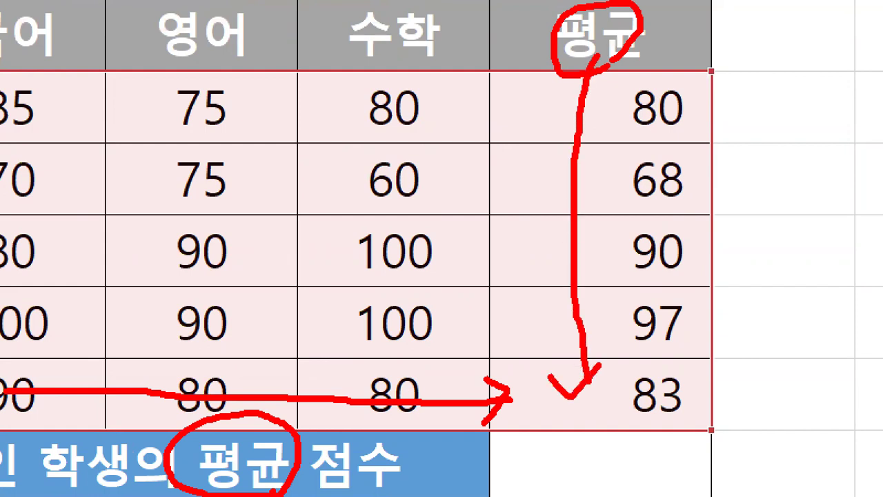
pyautogui.moveTo(613, 431)
pyautogui.mouseDown()
pyautogui.moveTo(702, 397)
pyautogui.moveTo(612, 358)
pyautogui.moveTo(628, 433)
pyautogui.mouseUp()
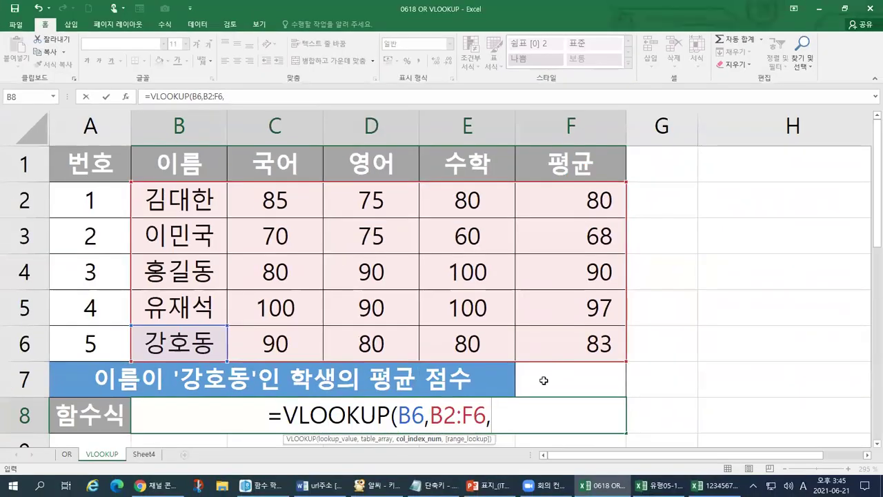
# - Magnify the column headers, number B through F as 1 to 5, draw vertical lines down column F, and clear the marks
pyautogui.scroll(-1, 542, 378)
pyautogui.click(516, 310)
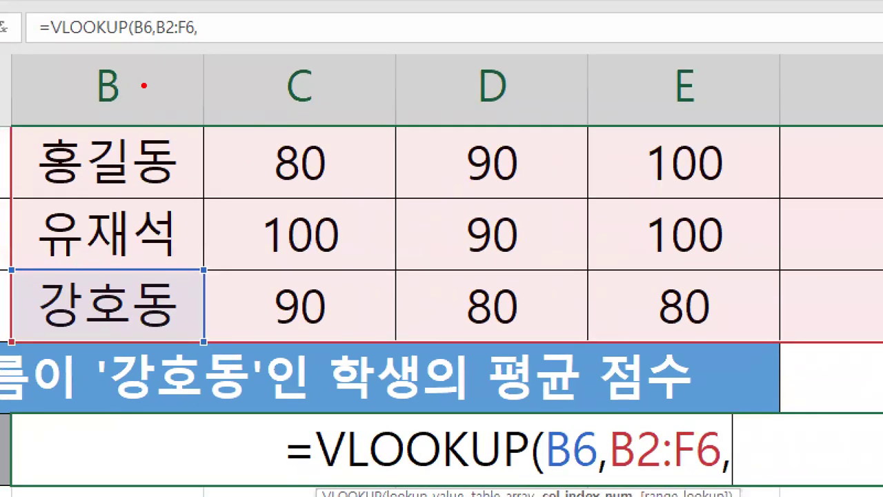
pyautogui.moveTo(166, 80); pyautogui.dragTo(165, 107)
pyautogui.moveTo(333, 73); pyautogui.dragTo(419, 109)
pyautogui.moveTo(545, 74)
pyautogui.mouseDown()
pyautogui.moveTo(581, 100)
pyautogui.moveTo(531, 121)
pyautogui.mouseUp()
pyautogui.moveTo(762, 69)
pyautogui.mouseDown()
pyautogui.moveTo(731, 109)
pyautogui.moveTo(803, 107)
pyautogui.moveTo(778, 132)
pyautogui.mouseUp()
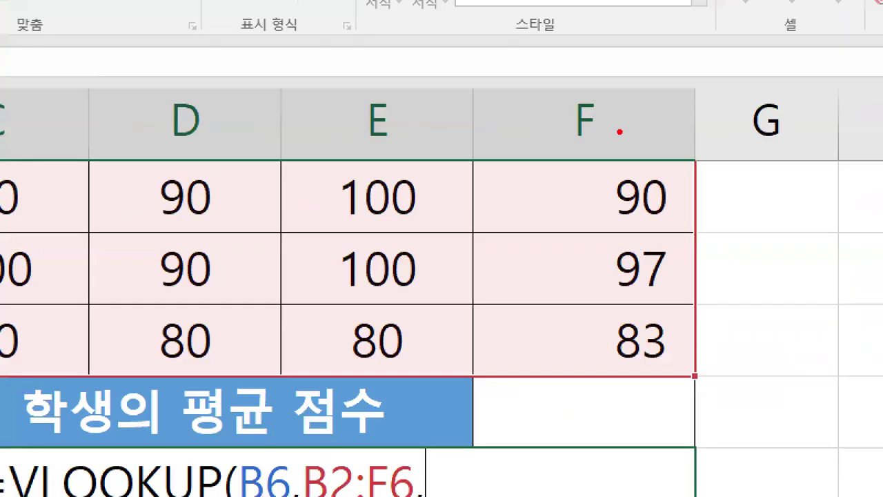
pyautogui.moveTo(629, 112)
pyautogui.mouseDown()
pyautogui.moveTo(631, 139)
pyautogui.moveTo(617, 159)
pyautogui.moveTo(674, 126)
pyautogui.mouseUp()
pyautogui.moveTo(504, 85); pyautogui.dragTo(501, 338)
pyautogui.moveTo(643, 100); pyautogui.dragTo(633, 362)
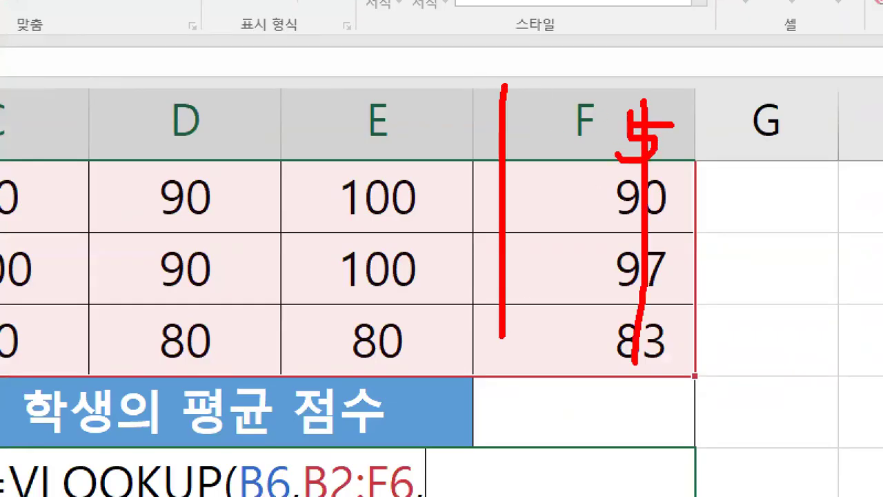
pyautogui.press('Escape')
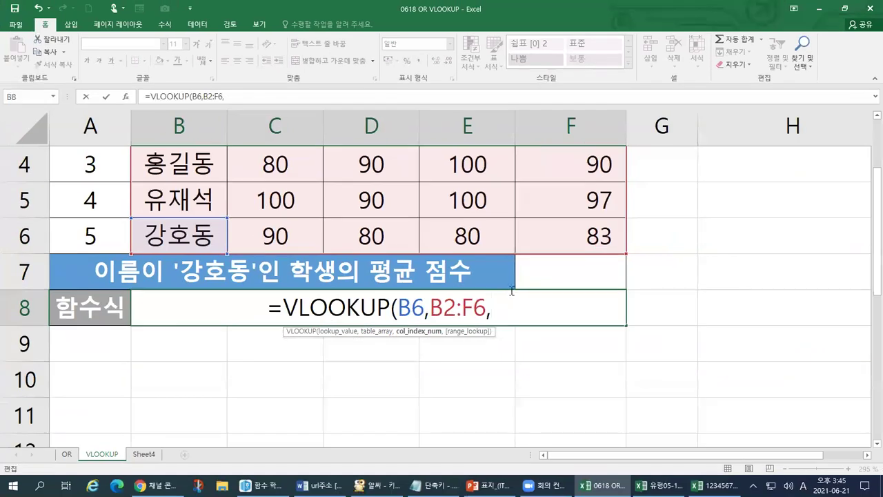
# - Enter 5 as the column index in the B8 formula, underline it, and circle the average in F6 with an arrow
pyautogui.write('5,')
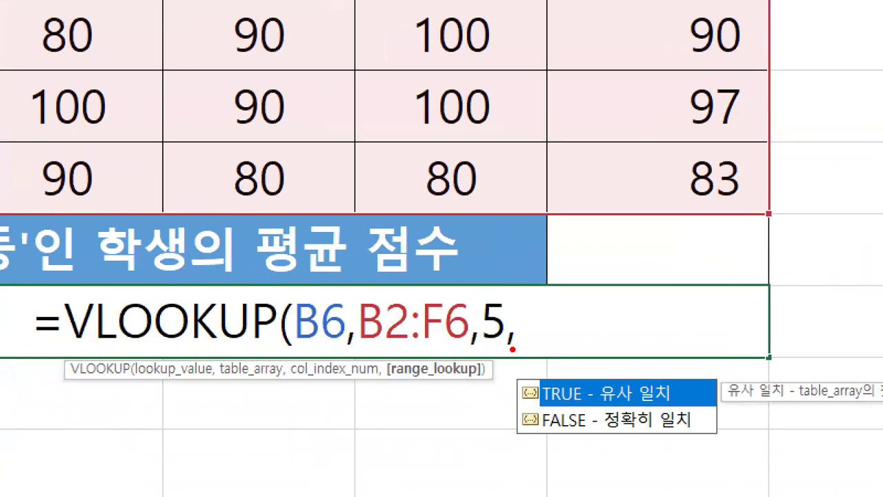
pyautogui.moveTo(500, 320); pyautogui.dragTo(477, 321)
pyautogui.moveTo(737, 215)
pyautogui.mouseDown()
pyautogui.moveTo(690, 140)
pyautogui.moveTo(770, 206)
pyautogui.moveTo(710, 227)
pyautogui.mouseUp()
pyautogui.moveTo(597, 175)
pyautogui.mouseDown()
pyautogui.moveTo(652, 173)
pyautogui.moveTo(664, 180)
pyautogui.moveTo(644, 202)
pyautogui.mouseUp()
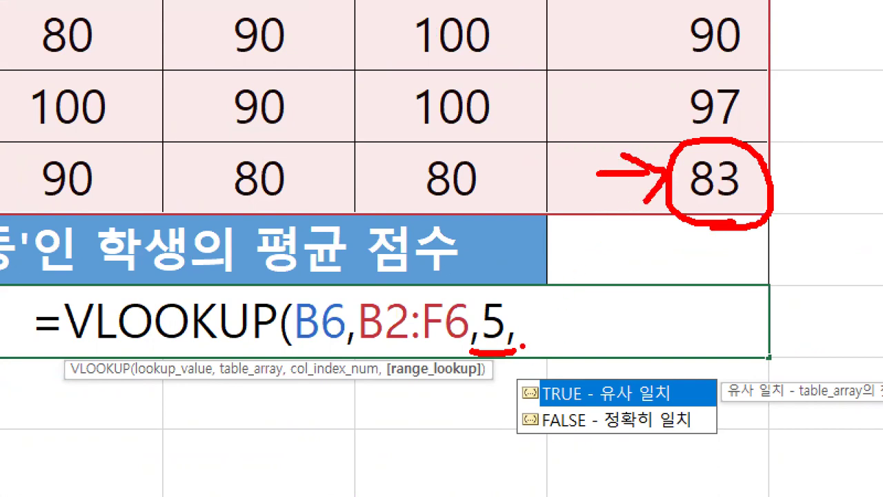
# - Mark the range lookup choices, complete the B8 formula with 0 for exact match and a closing parenthesis, and highlight the 0
pyautogui.moveTo(522, 345)
pyautogui.mouseDown()
pyautogui.moveTo(556, 346)
pyautogui.moveTo(556, 297)
pyautogui.moveTo(520, 295)
pyautogui.moveTo(520, 345)
pyautogui.mouseUp()
pyautogui.moveTo(481, 389)
pyautogui.mouseDown()
pyautogui.moveTo(513, 381)
pyautogui.moveTo(502, 430)
pyautogui.mouseUp()
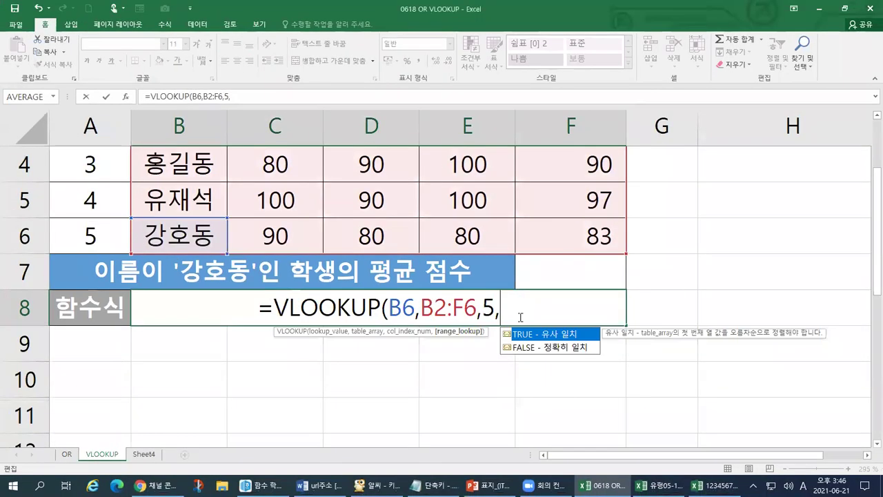
pyautogui.write('0)')
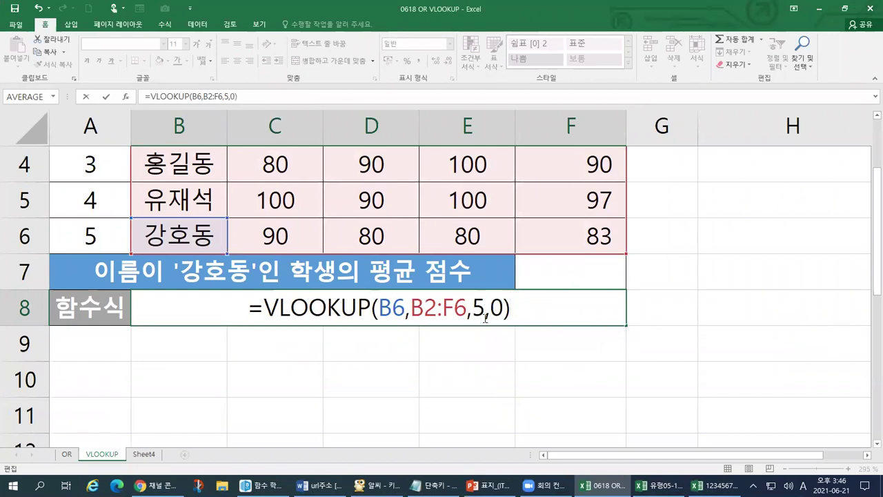
pyautogui.moveTo(502, 307); pyautogui.dragTo(489, 308)
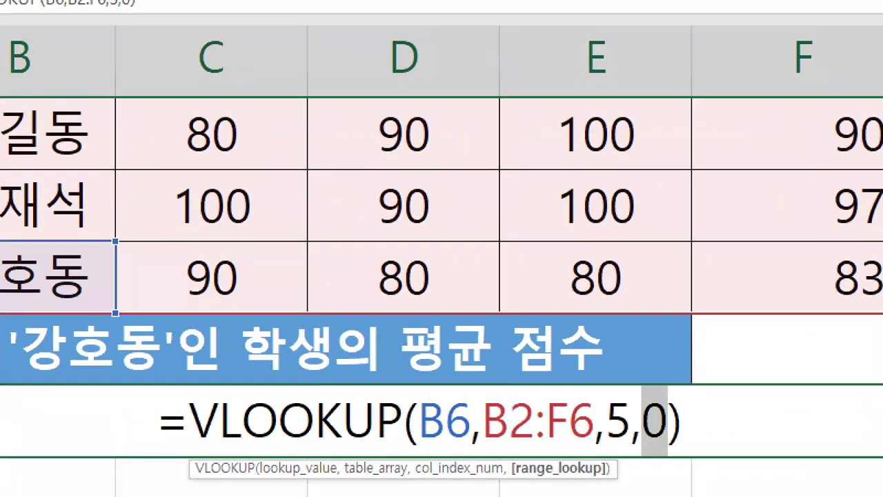
# - Magnify the formula, underline the student's name and 평균 점수 in the question, and underline the VLOOKUP function name and its arguments
pyautogui.click(339, 195)
pyautogui.moveTo(34, 378); pyautogui.dragTo(150, 378)
pyautogui.moveTo(400, 369); pyautogui.dragTo(596, 376)
pyautogui.moveTo(173, 438); pyautogui.dragTo(670, 445)
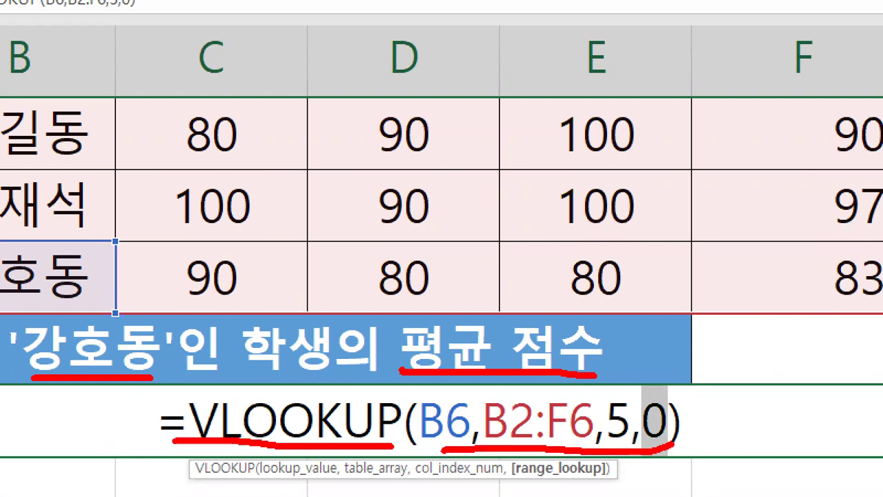
# - Mark B6 in the formula and sheet, underline B2:F6, outline the table range, and tick the column index argument
pyautogui.moveTo(436, 392); pyautogui.dragTo(452, 387)
pyautogui.moveTo(82, 244); pyautogui.dragTo(105, 239)
pyautogui.moveTo(495, 442); pyautogui.dragTo(588, 440)
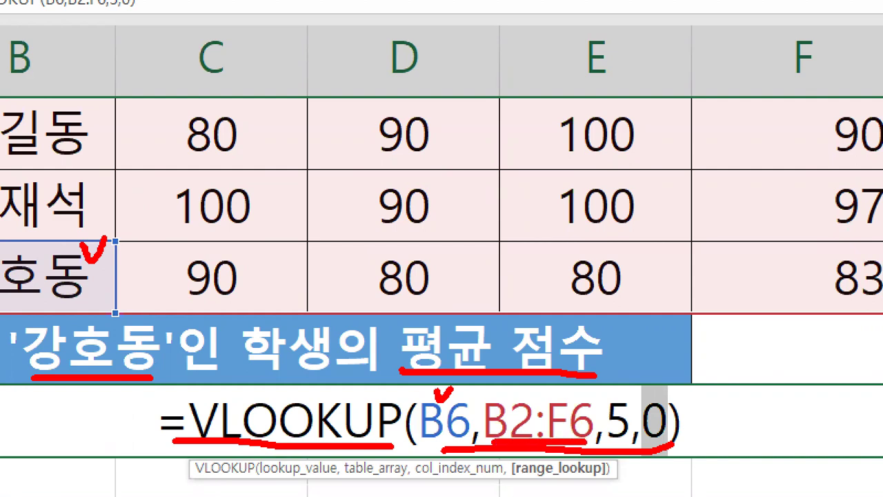
pyautogui.moveTo(45, 233); pyautogui.dragTo(58, 250)
pyautogui.moveTo(94, 40)
pyautogui.mouseDown()
pyautogui.moveTo(2, 96)
pyautogui.moveTo(2, 269)
pyautogui.moveTo(83, 308)
pyautogui.moveTo(174, 308)
pyautogui.mouseUp()
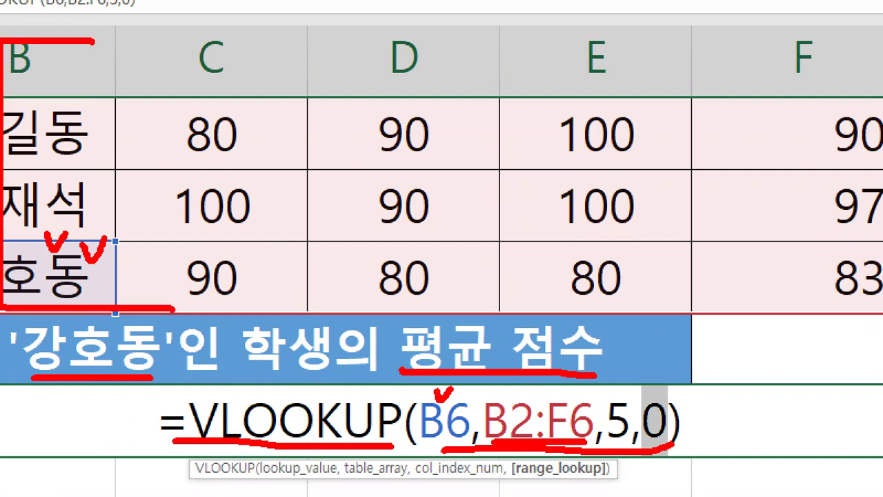
pyautogui.moveTo(574, 387)
pyautogui.mouseDown()
pyautogui.moveTo(580, 398)
pyautogui.moveTo(614, 378)
pyautogui.mouseUp()
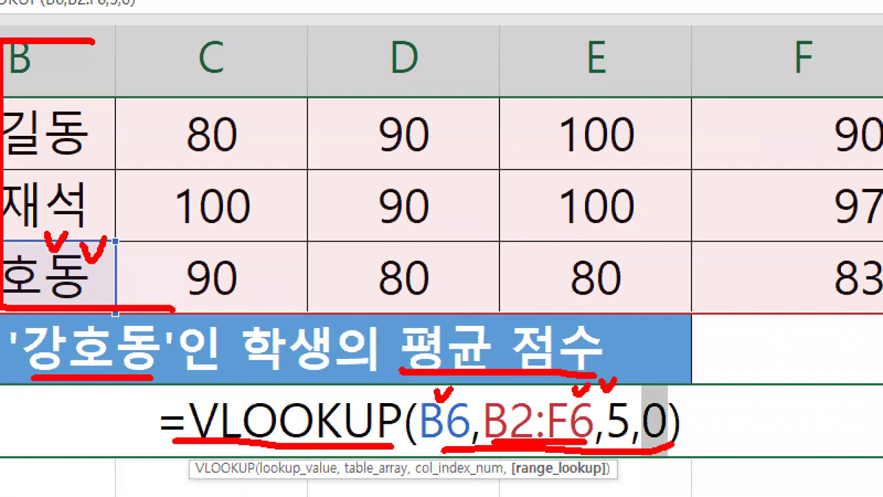
# - Tick 평균 in the question and label column headers C through F by hand as 국, 영, 수 and 평
pyautogui.moveTo(431, 318); pyautogui.dragTo(439, 319)
pyautogui.moveTo(250, 43)
pyautogui.mouseDown()
pyautogui.moveTo(264, 61)
pyautogui.moveTo(273, 58)
pyautogui.moveTo(273, 92)
pyautogui.mouseUp()
pyautogui.moveTo(435, 40)
pyautogui.mouseDown()
pyautogui.moveTo(440, 64)
pyautogui.moveTo(463, 54)
pyautogui.mouseUp()
pyautogui.moveTo(468, 25); pyautogui.dragTo(472, 64)
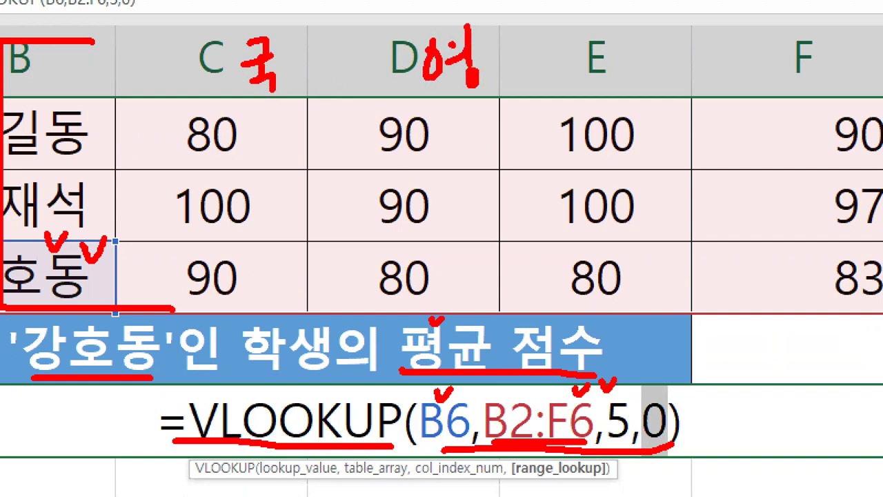
pyautogui.moveTo(660, 39); pyautogui.dragTo(647, 69)
pyautogui.moveTo(658, 50)
pyautogui.mouseDown()
pyautogui.moveTo(687, 75)
pyautogui.moveTo(664, 111)
pyautogui.mouseUp()
pyautogui.moveTo(827, 47)
pyautogui.mouseDown()
pyautogui.moveTo(863, 40)
pyautogui.moveTo(847, 80)
pyautogui.mouseUp()
pyautogui.moveTo(860, 42)
pyautogui.mouseDown()
pyautogui.moveTo(872, 68)
pyautogui.moveTo(880, 51)
pyautogui.mouseUp()
pyautogui.moveTo(880, 29); pyautogui.dragTo(879, 69)
pyautogui.moveTo(874, 82)
pyautogui.mouseDown()
pyautogui.moveTo(871, 92)
pyautogui.moveTo(862, 84)
pyautogui.mouseUp()
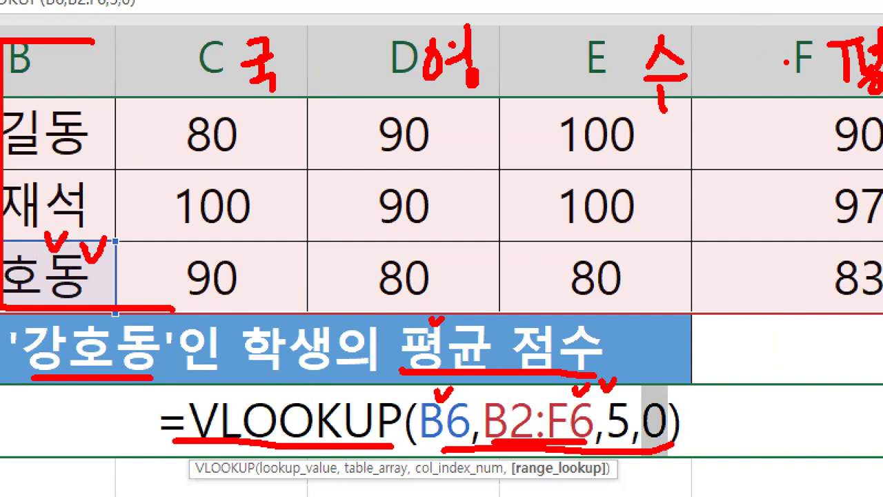
# - Number columns B through E by hand as 1 to 4 and write a circled 5 beside column F
pyautogui.moveTo(66, 63); pyautogui.dragTo(68, 97)
pyautogui.moveTo(298, 48); pyautogui.dragTo(331, 66)
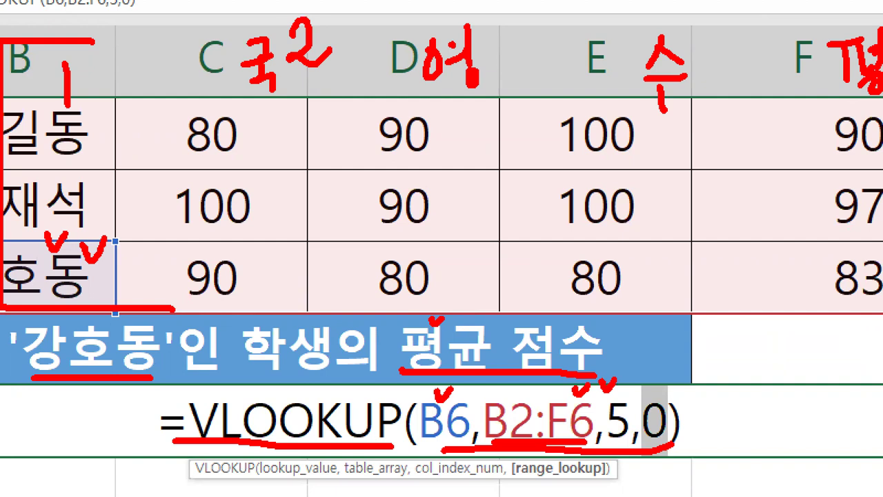
pyautogui.moveTo(31, 58)
pyautogui.mouseDown()
pyautogui.moveTo(60, 78)
pyautogui.moveTo(30, 91)
pyautogui.mouseUp()
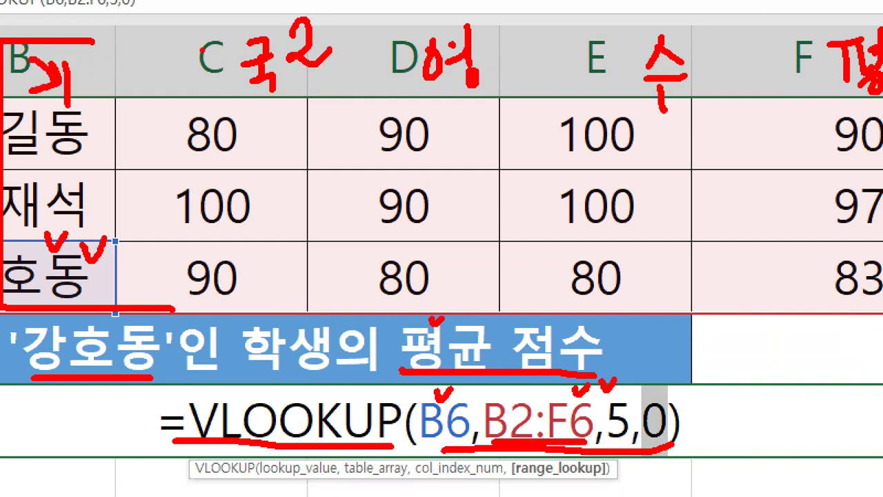
pyautogui.moveTo(235, 32)
pyautogui.mouseDown()
pyautogui.moveTo(276, 15)
pyautogui.moveTo(288, 35)
pyautogui.moveTo(275, 39)
pyautogui.mouseUp()
pyautogui.moveTo(478, 12)
pyautogui.mouseDown()
pyautogui.moveTo(491, 18)
pyautogui.moveTo(476, 47)
pyautogui.mouseUp()
pyautogui.moveTo(571, 71); pyautogui.dragTo(604, 70)
pyautogui.moveTo(662, 121); pyautogui.dragTo(688, 122)
pyautogui.moveTo(692, 5)
pyautogui.mouseDown()
pyautogui.moveTo(683, 27)
pyautogui.moveTo(702, 25)
pyautogui.moveTo(689, 46)
pyautogui.mouseUp()
pyautogui.moveTo(757, 55)
pyautogui.mouseDown()
pyautogui.moveTo(778, 94)
pyautogui.moveTo(751, 87)
pyautogui.moveTo(788, 63)
pyautogui.mouseUp()
pyautogui.moveTo(762, 105); pyautogui.dragTo(783, 100)
pyautogui.moveTo(735, 63)
pyautogui.mouseDown()
pyautogui.moveTo(779, 40)
pyautogui.moveTo(790, 114)
pyautogui.moveTo(767, 134)
pyautogui.mouseUp()
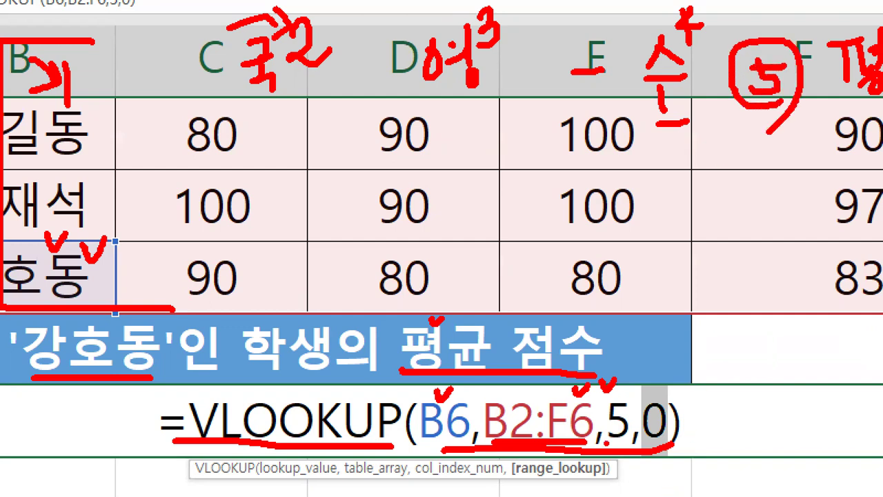
# - Link the circled 5 to the formula's column index with an arrow, mark the 0 argument, and clear the annotations
pyautogui.moveTo(619, 417); pyautogui.dragTo(749, 109)
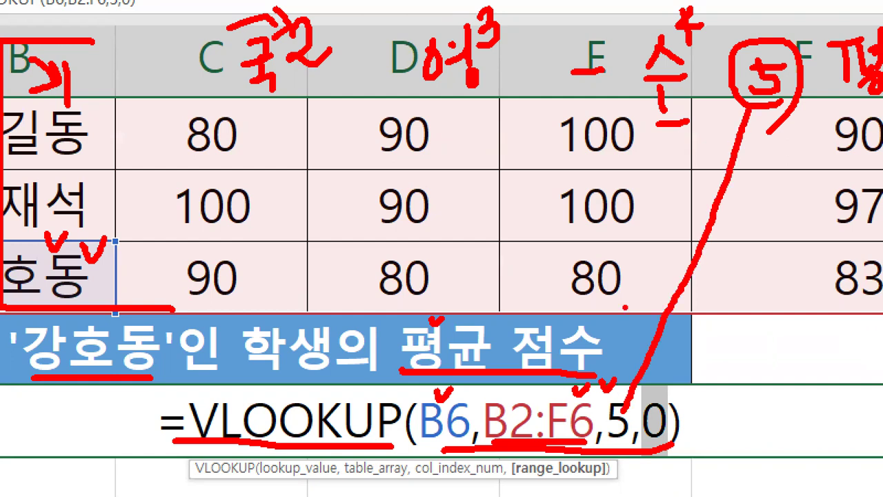
pyautogui.moveTo(624, 391)
pyautogui.mouseDown()
pyautogui.moveTo(619, 414)
pyautogui.moveTo(648, 396)
pyautogui.mouseUp()
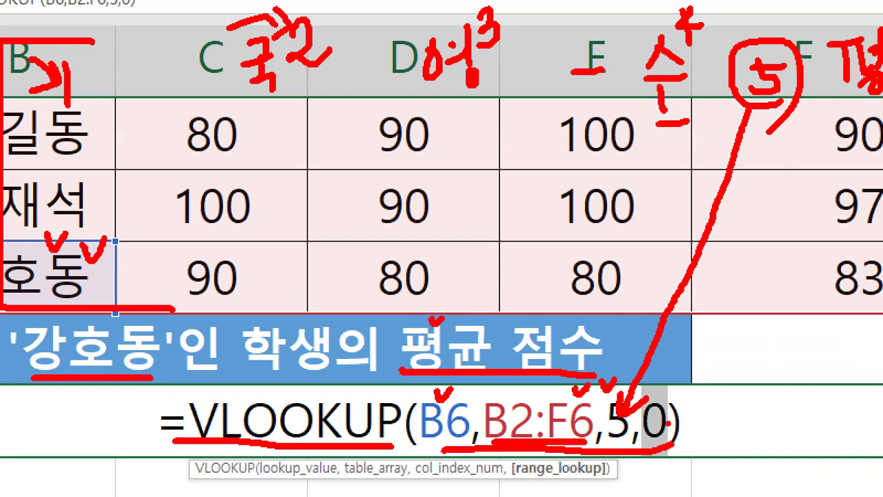
pyautogui.moveTo(665, 422)
pyautogui.mouseDown()
pyautogui.moveTo(715, 407)
pyautogui.moveTo(665, 429)
pyautogui.moveTo(687, 450)
pyautogui.mouseUp()
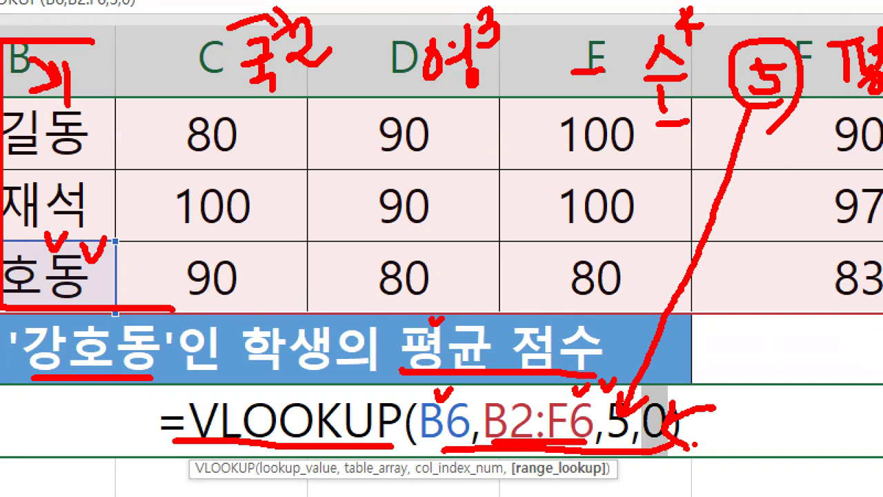
pyautogui.press('Escape')
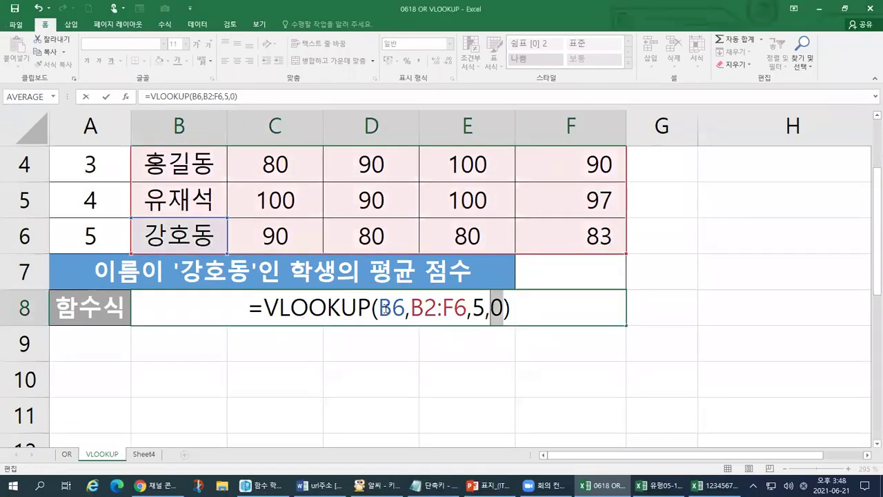
# - Commit the completed VLOOKUP formula in B8, review the score table, and select the question heading in row 7
pyautogui.scroll(1, 304, 340)
pyautogui.scroll(-1, 304, 340)
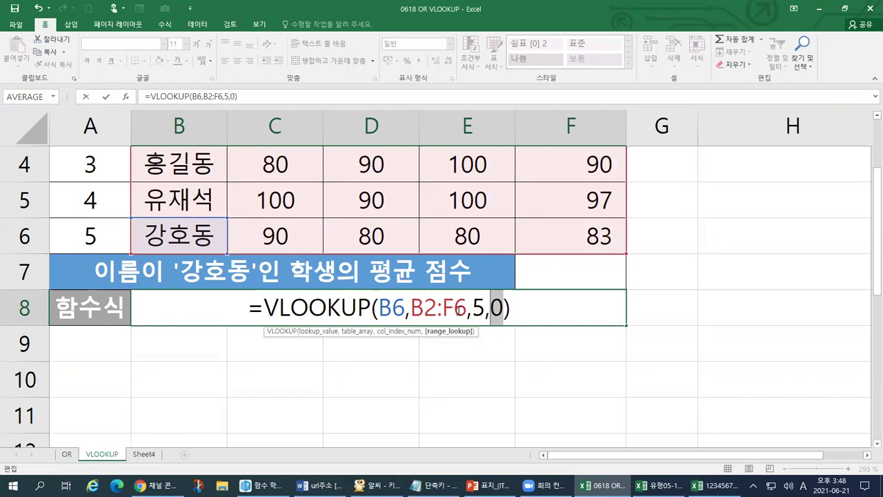
pyautogui.hotkey('ctrl', 'Return')
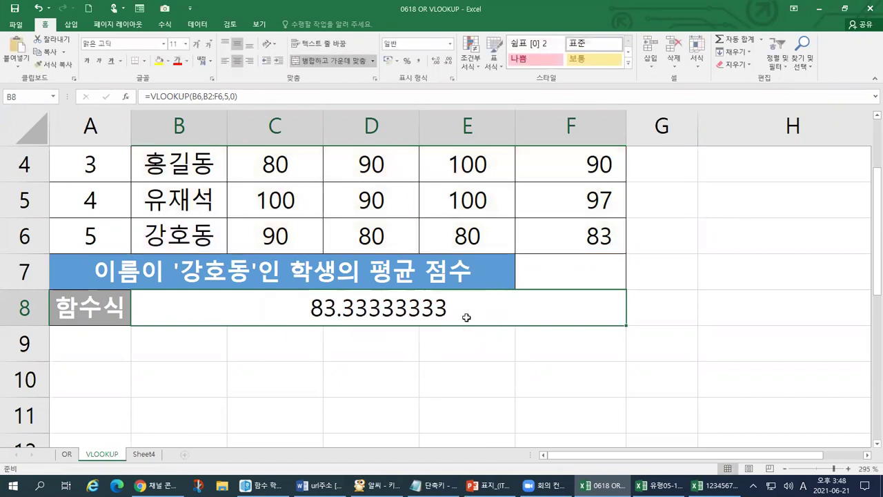
pyautogui.scroll(1, 445, 343)
pyautogui.scroll(-1, 445, 359)
pyautogui.scroll(1, 398, 365)
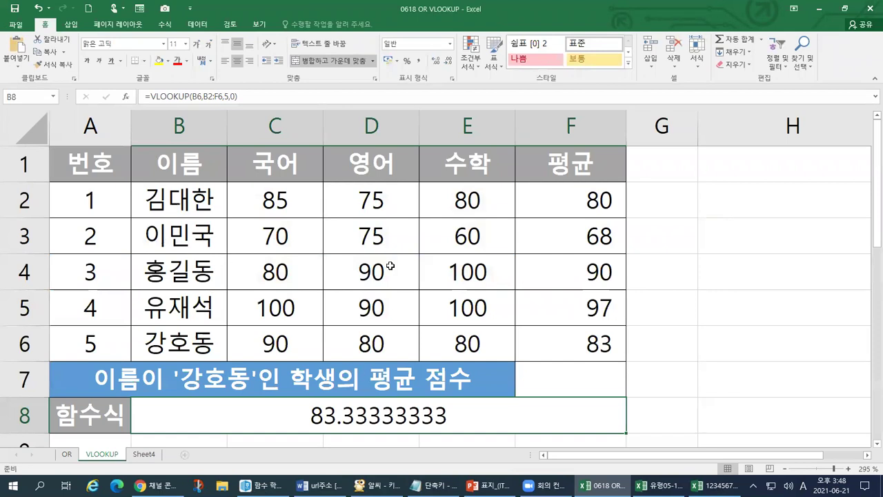
pyautogui.scroll(-1, 439, 384)
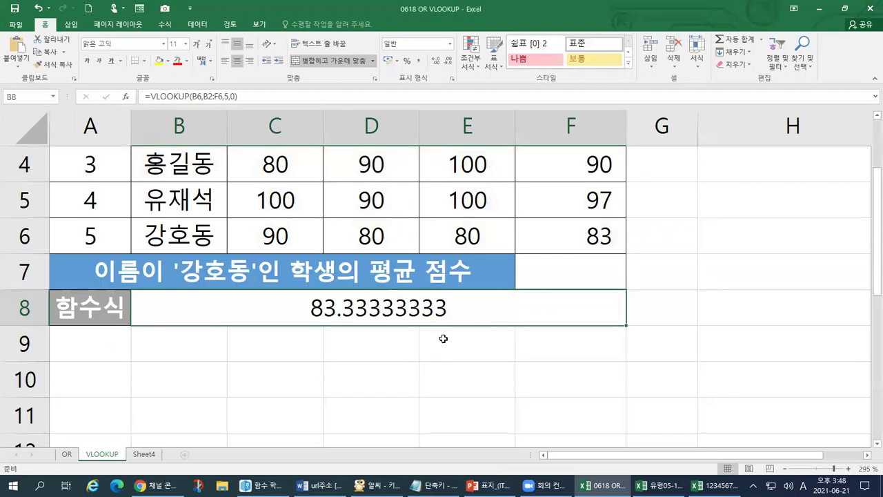
pyautogui.scroll(1, 443, 338)
pyautogui.click(302, 370)
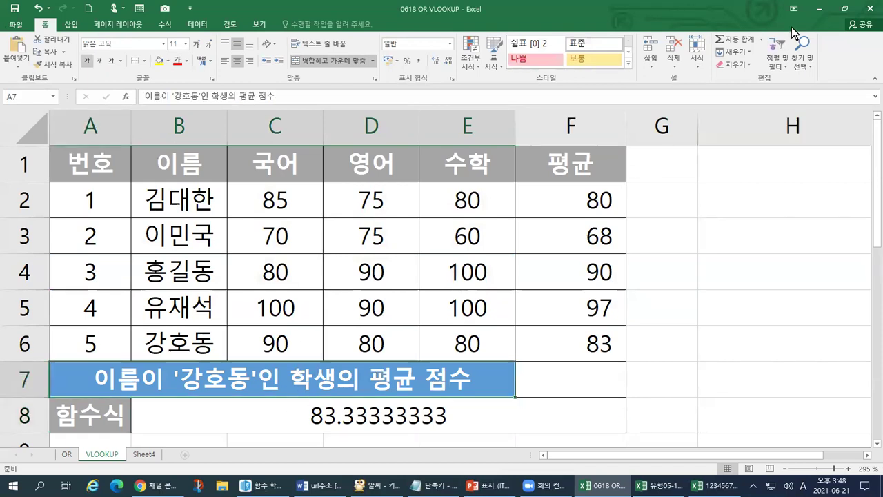
# - Switch from the VLOOKUP workbook and Hangul document to the workbook with the 제3작업 sheet, and select the game table B2:H10
pyautogui.click(819, 9)
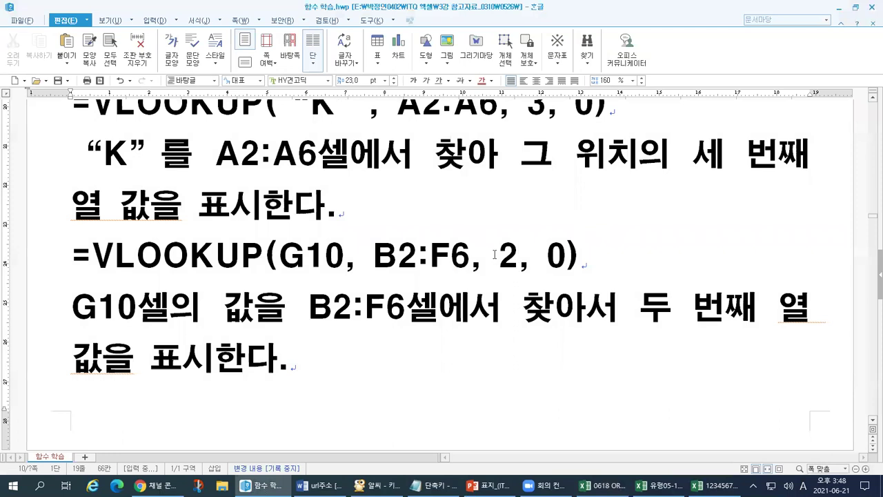
pyautogui.click(837, 7)
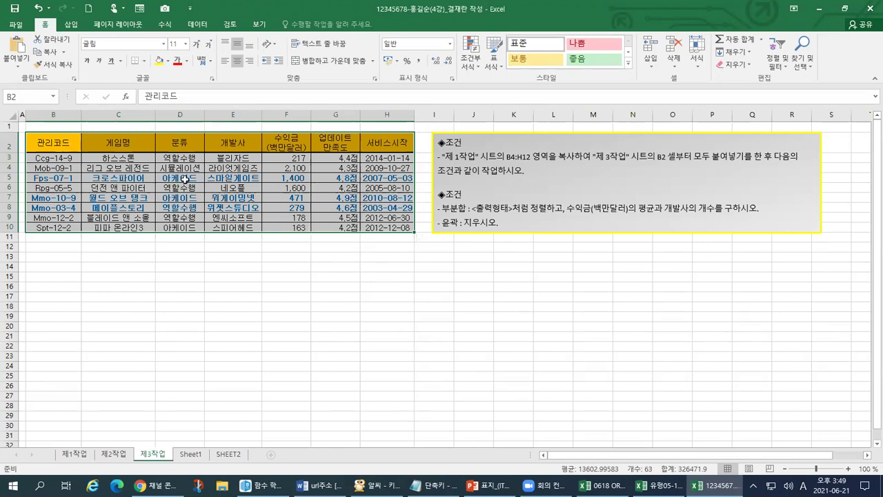
pyautogui.moveTo(407, 229); pyautogui.dragTo(54, 142)
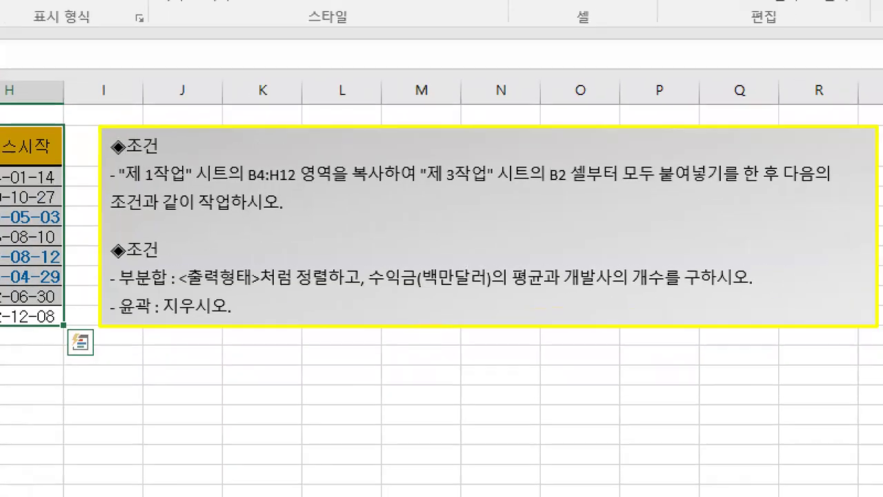
# - Underline "제 1작업" and B4:H12 영역 in the magnified condition text, and mark the copy instruction with a circled 1
pyautogui.moveTo(112, 184); pyautogui.dragTo(186, 184)
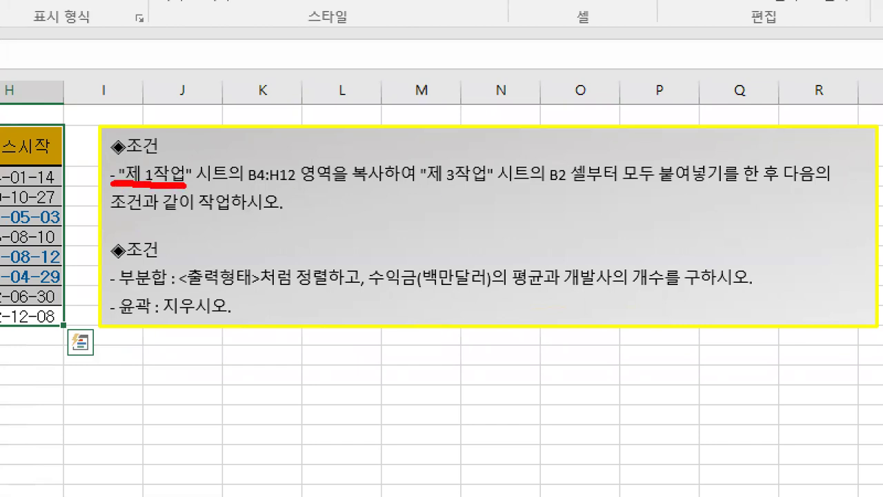
pyautogui.moveTo(251, 190); pyautogui.dragTo(329, 185)
pyautogui.moveTo(429, 124); pyautogui.dragTo(392, 218)
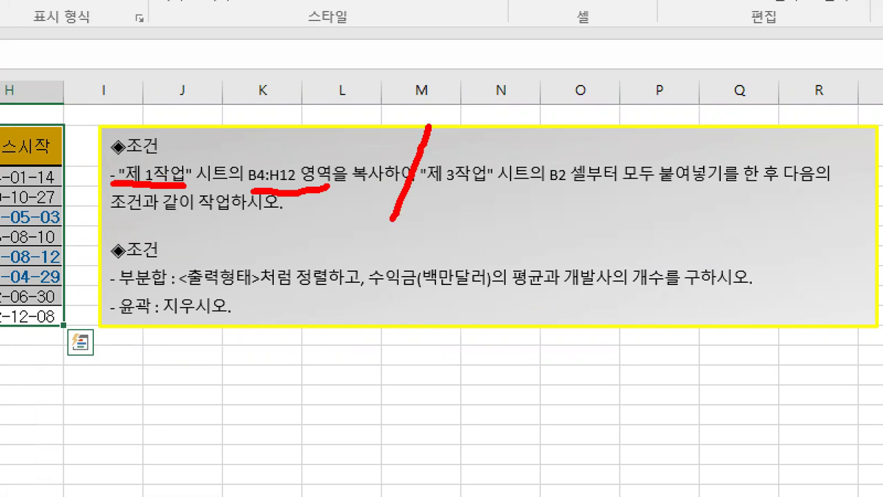
pyautogui.moveTo(366, 146); pyautogui.dragTo(382, 143)
pyautogui.moveTo(329, 107)
pyautogui.mouseDown()
pyautogui.moveTo(329, 129)
pyautogui.moveTo(295, 131)
pyautogui.moveTo(373, 116)
pyautogui.moveTo(339, 149)
pyautogui.mouseUp()
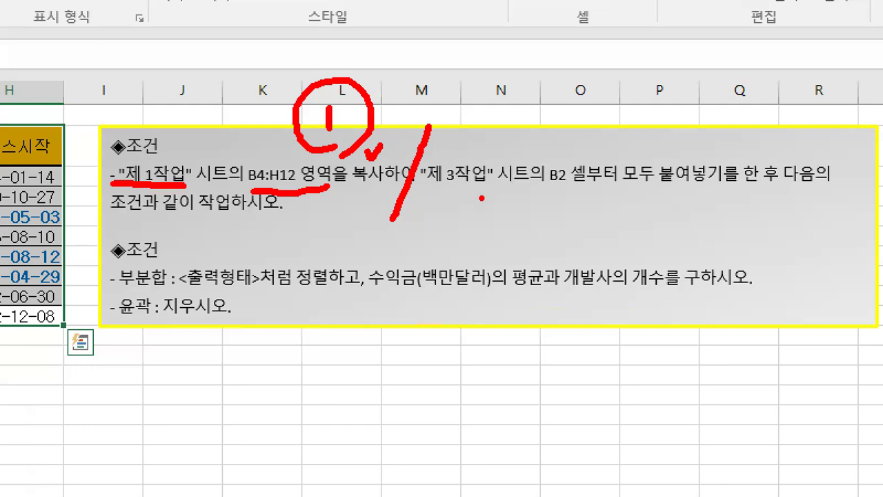
# - Underline "제 3작업" 시트 and 붙여넣기, circle B2 셀, and mark the paste instruction with a circled 2
pyautogui.moveTo(432, 193); pyautogui.dragTo(522, 191)
pyautogui.moveTo(575, 198)
pyautogui.mouseDown()
pyautogui.moveTo(535, 183)
pyautogui.moveTo(581, 149)
pyautogui.moveTo(575, 205)
pyautogui.mouseUp()
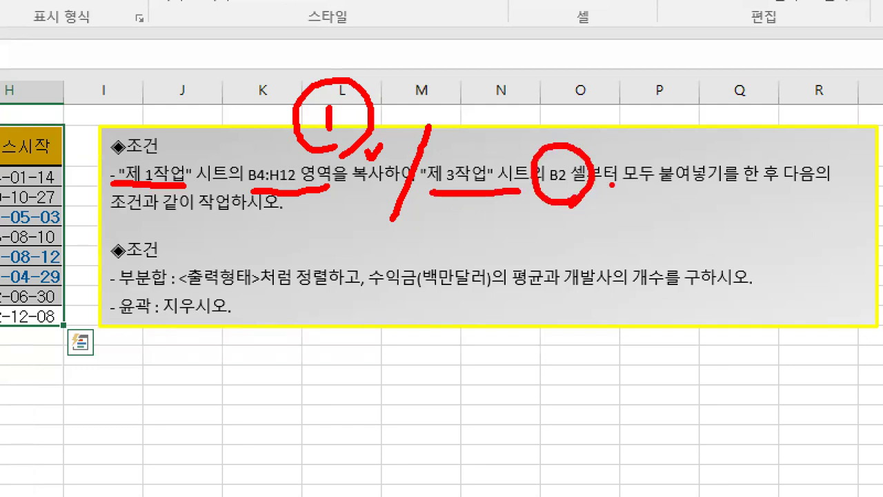
pyautogui.moveTo(786, 119); pyautogui.dragTo(770, 236)
pyautogui.moveTo(706, 108)
pyautogui.mouseDown()
pyautogui.moveTo(735, 104)
pyautogui.moveTo(720, 129)
pyautogui.moveTo(752, 144)
pyautogui.moveTo(684, 75)
pyautogui.moveTo(781, 107)
pyautogui.moveTo(725, 161)
pyautogui.mouseUp()
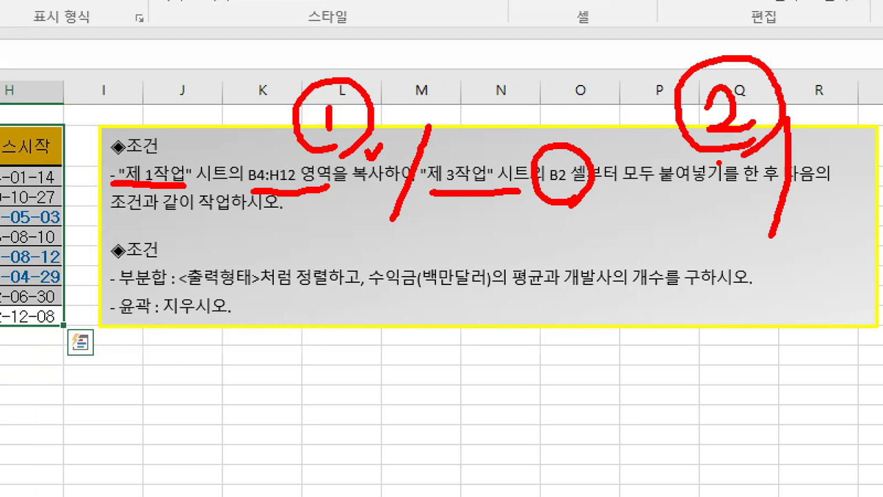
pyautogui.moveTo(643, 187); pyautogui.dragTo(726, 181)
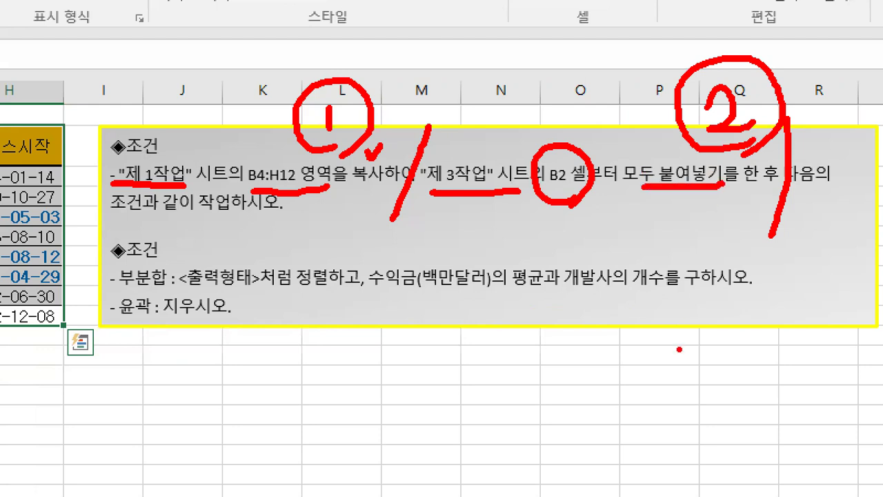
# - Underline 복사 and the end of the first condition, bracket the second 조건 block, and clear the marks
pyautogui.moveTo(352, 188); pyautogui.dragTo(369, 187)
pyautogui.moveTo(725, 193)
pyautogui.mouseDown()
pyautogui.moveTo(737, 208)
pyautogui.moveTo(767, 180)
pyautogui.mouseUp()
pyautogui.moveTo(98, 222); pyautogui.dragTo(229, 214)
pyautogui.moveTo(103, 247)
pyautogui.mouseDown()
pyautogui.moveTo(85, 258)
pyautogui.moveTo(99, 315)
pyautogui.mouseUp()
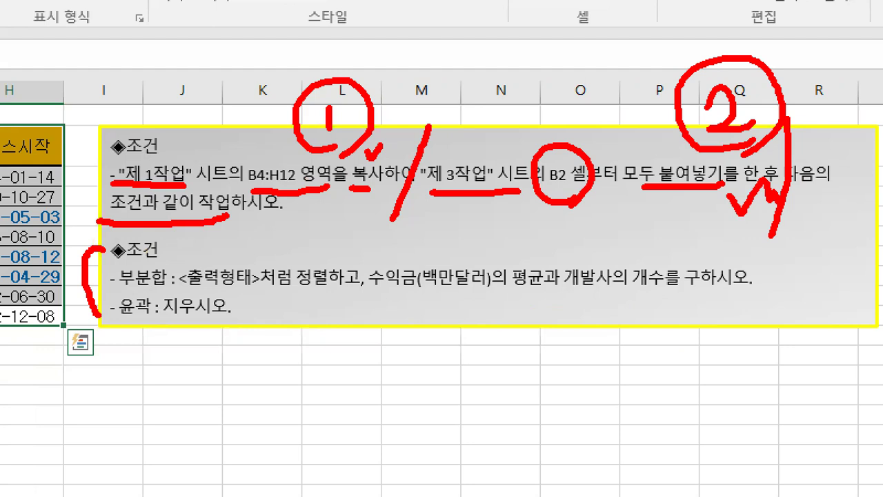
pyautogui.press('Escape')
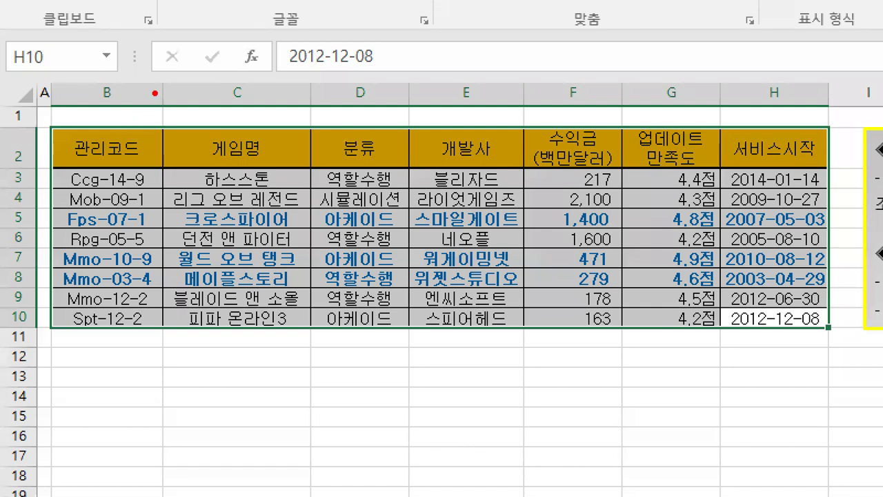
# - Magnify the table, tick the column header boundaries after B, C, D and E, and clear the marks
pyautogui.moveTo(156, 80); pyautogui.dragTo(175, 74)
pyautogui.moveTo(306, 77)
pyautogui.mouseDown()
pyautogui.moveTo(310, 91)
pyautogui.moveTo(326, 78)
pyautogui.mouseUp()
pyautogui.moveTo(405, 77); pyautogui.dragTo(424, 69)
pyautogui.moveTo(512, 76)
pyautogui.mouseDown()
pyautogui.moveTo(519, 90)
pyautogui.moveTo(543, 71)
pyautogui.mouseUp()
pyautogui.press('Escape')
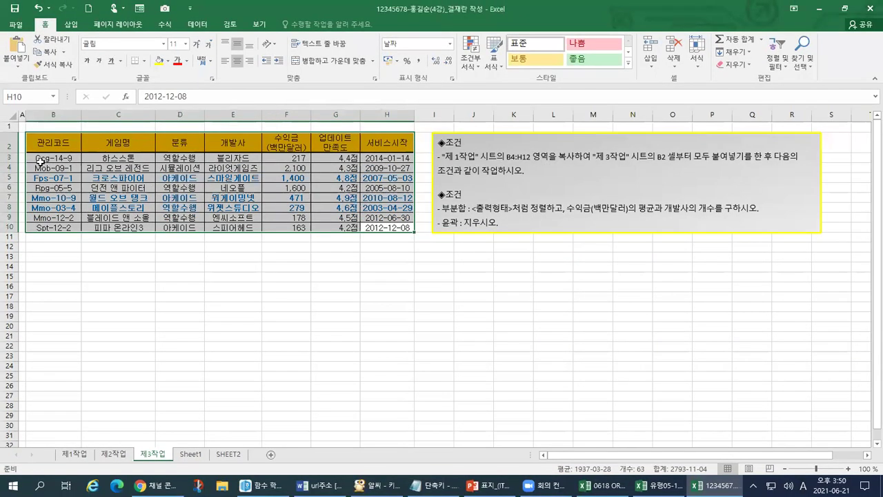
# - Try adjusting the widths of columns B and C, and undo both width changes
pyautogui.moveTo(80, 120); pyautogui.dragTo(78, 119)
pyautogui.moveTo(153, 115); pyautogui.dragTo(152, 116)
pyautogui.hotkey('ctrl', 'z')
pyautogui.hotkey('ctrl', 'z')
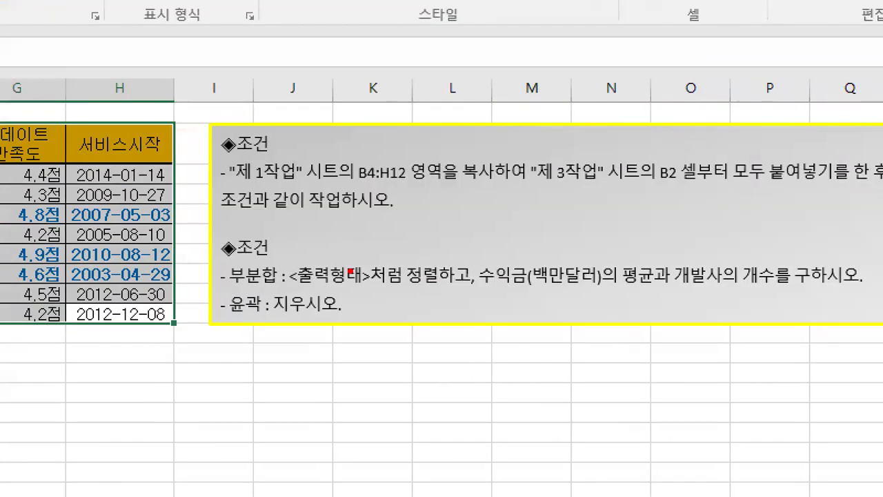
# - Split the 부분합 condition into its sorting part and its average-and-count part with underlines and slashes, and clear the marks
pyautogui.moveTo(199, 265); pyautogui.dragTo(205, 268)
pyautogui.moveTo(301, 287); pyautogui.dragTo(472, 291)
pyautogui.moveTo(498, 223); pyautogui.dragTo(462, 328)
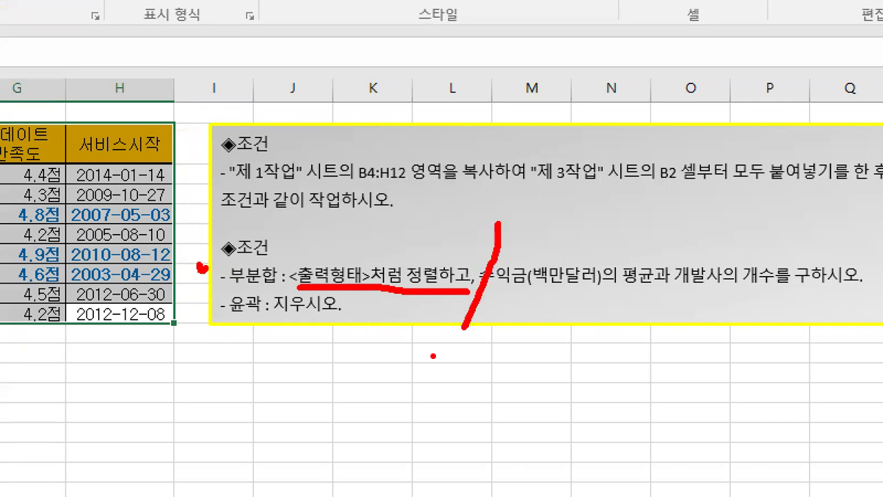
pyautogui.moveTo(330, 241); pyautogui.dragTo(353, 240)
pyautogui.moveTo(494, 292)
pyautogui.mouseDown()
pyautogui.moveTo(535, 285)
pyautogui.moveTo(677, 301)
pyautogui.moveTo(786, 295)
pyautogui.mouseUp()
pyautogui.moveTo(809, 227); pyautogui.dragTo(762, 350)
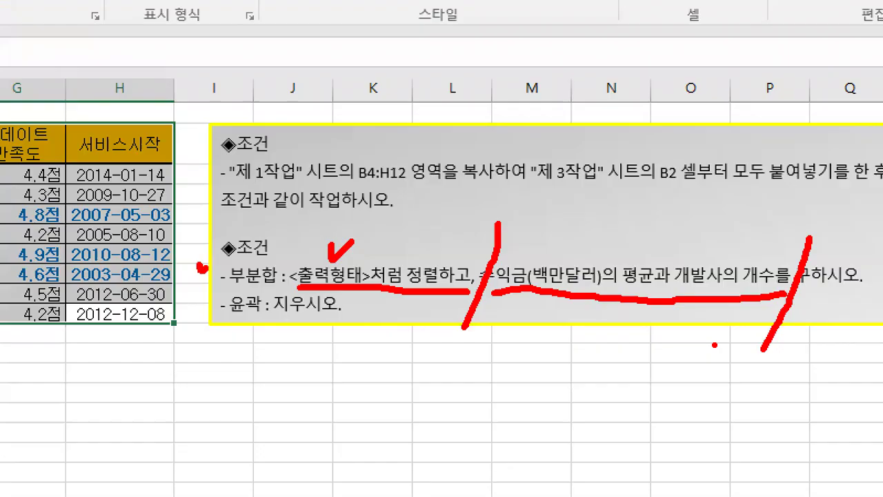
pyautogui.press('Escape')
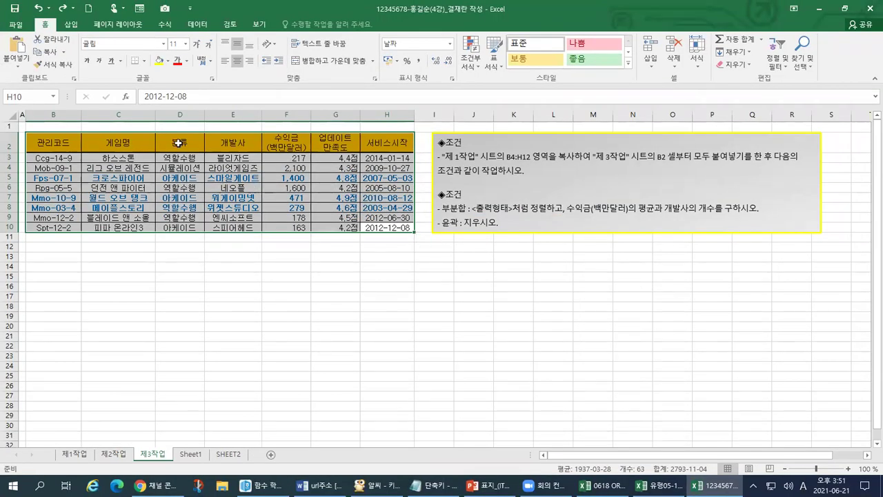
# - Select the 분류 header cell D2, outline and tick it in red, and clear the marks
pyautogui.click(178, 142)
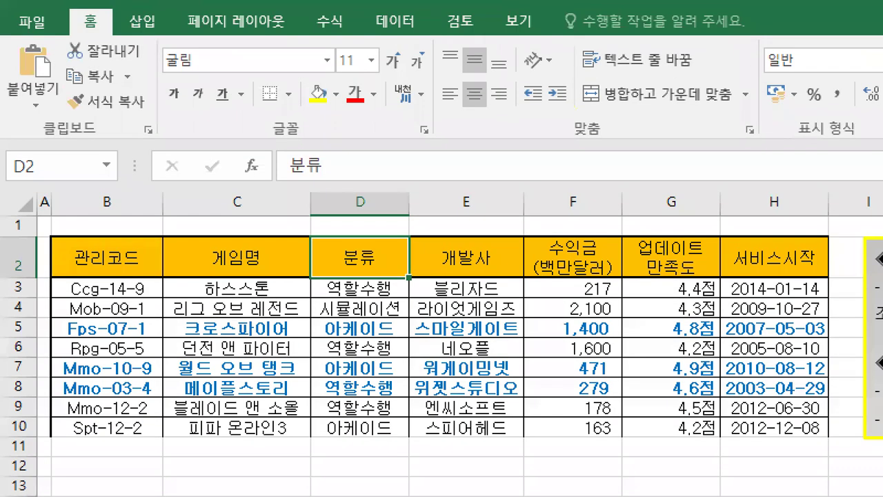
pyautogui.moveTo(318, 223)
pyautogui.mouseDown()
pyautogui.moveTo(338, 226)
pyautogui.moveTo(311, 278)
pyautogui.moveTo(407, 277)
pyautogui.moveTo(407, 240)
pyautogui.moveTo(314, 238)
pyautogui.mouseUp()
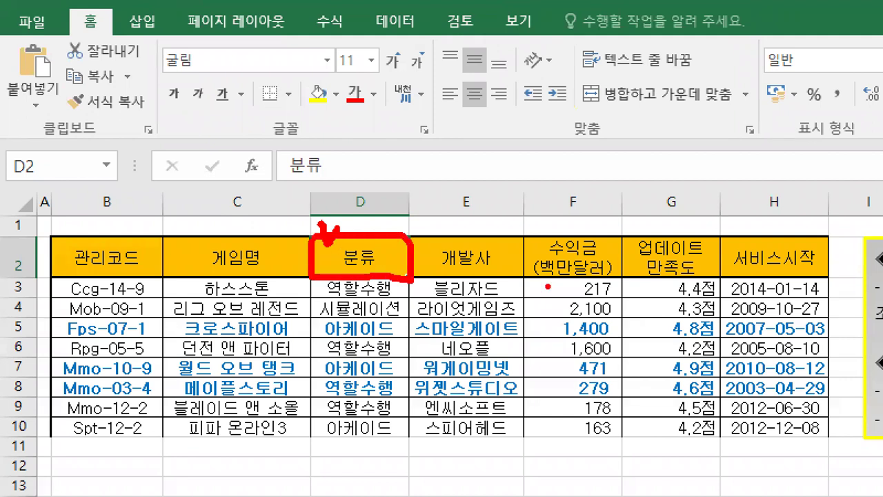
pyautogui.press('Escape')
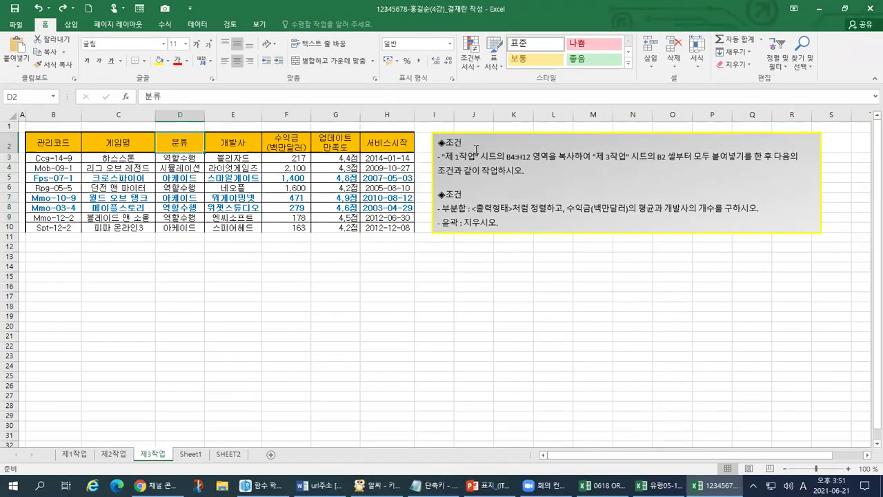
# - Magnify the 조건 box, tick 정렬 in the 부분합 condition, draw a slash before 수익금, and clear the marks
pyautogui.hotkey('ctrl', '1')
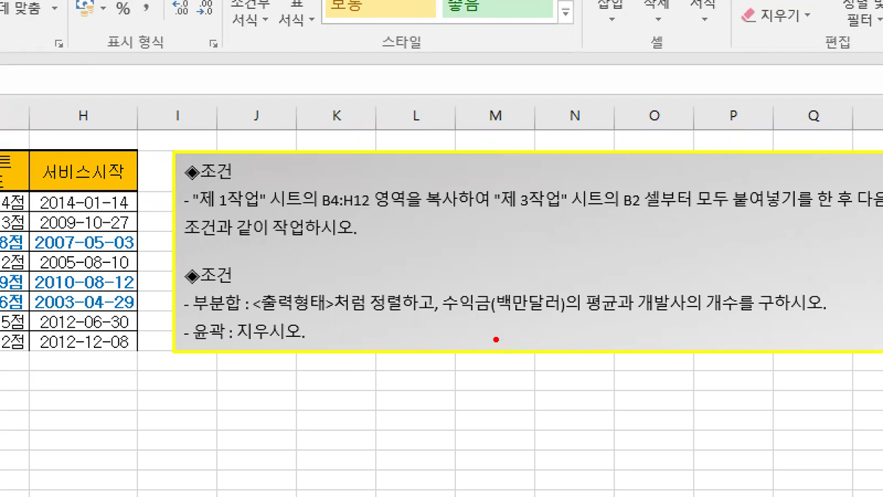
pyautogui.moveTo(368, 280); pyautogui.dragTo(384, 278)
pyautogui.moveTo(466, 265); pyautogui.dragTo(414, 330)
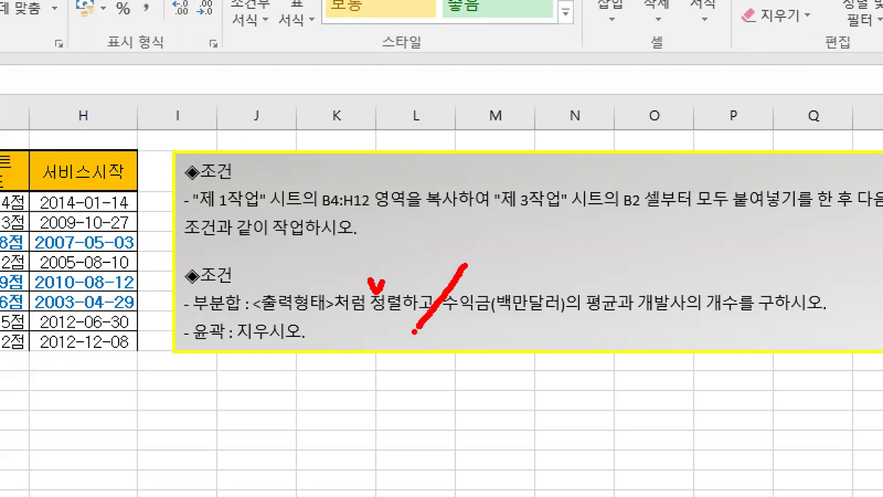
pyautogui.press('Escape')
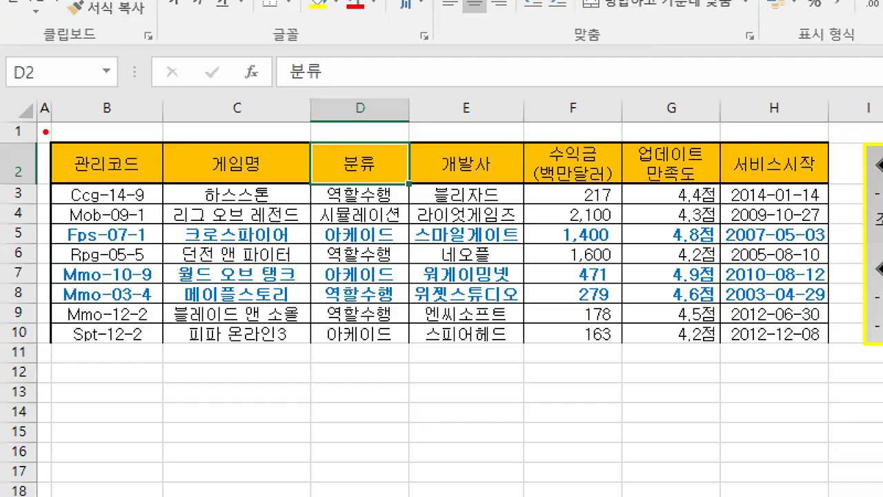
# - Tick the 분류 header in the magnified table, underline column letter D, row number 2 and 분류, and clear the marks
pyautogui.moveTo(158, 125); pyautogui.dragTo(168, 120)
pyautogui.moveTo(356, 117); pyautogui.dragTo(374, 118)
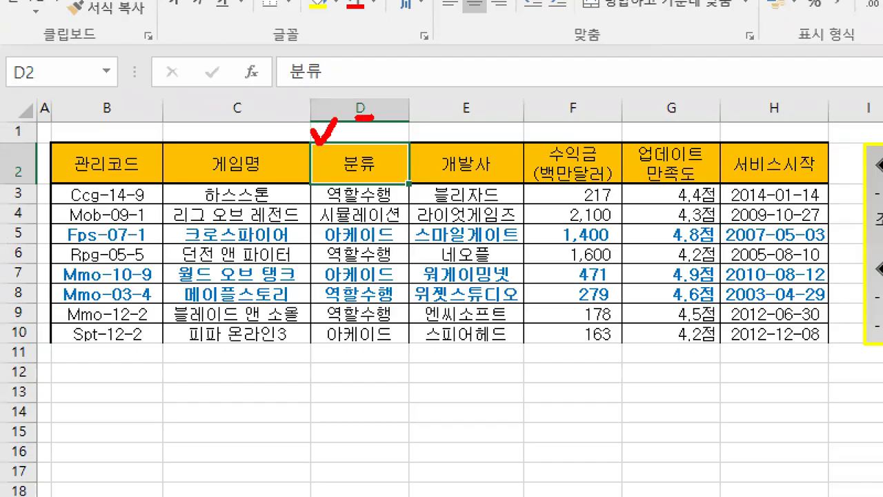
pyautogui.moveTo(16, 182); pyautogui.dragTo(35, 181)
pyautogui.moveTo(344, 180); pyautogui.dragTo(386, 181)
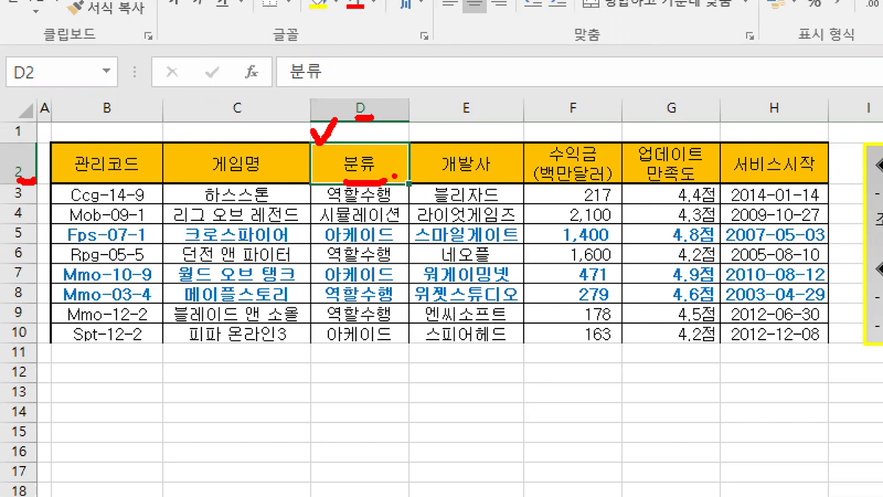
pyautogui.press('Escape')
# - Circle the 데이터 heading in red and bring up the data commands
pyautogui.hotkey('ctrl', '1')
pyautogui.click(0, 0)
pyautogui.moveTo(415, 67)
pyautogui.mouseDown()
pyautogui.moveTo(362, 63)
pyautogui.moveTo(424, 25)
pyautogui.moveTo(415, 70)
pyautogui.moveTo(395, 74)
pyautogui.mouseUp()
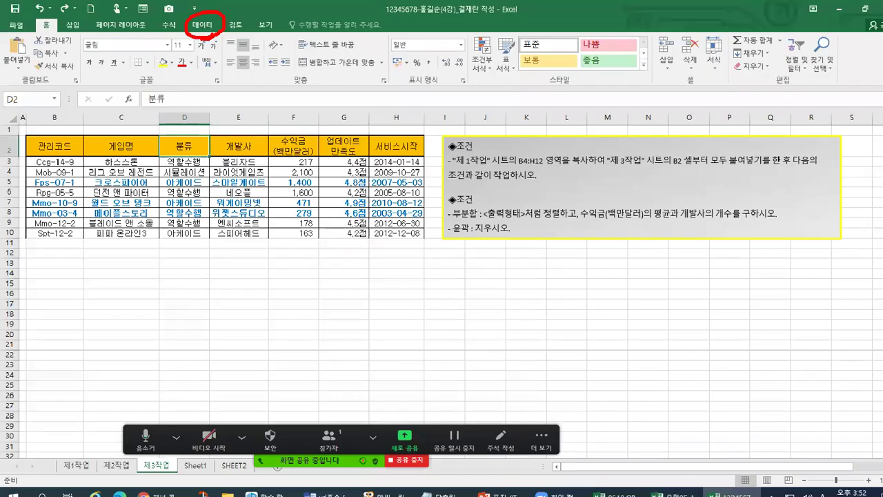
pyautogui.click(395, 48)
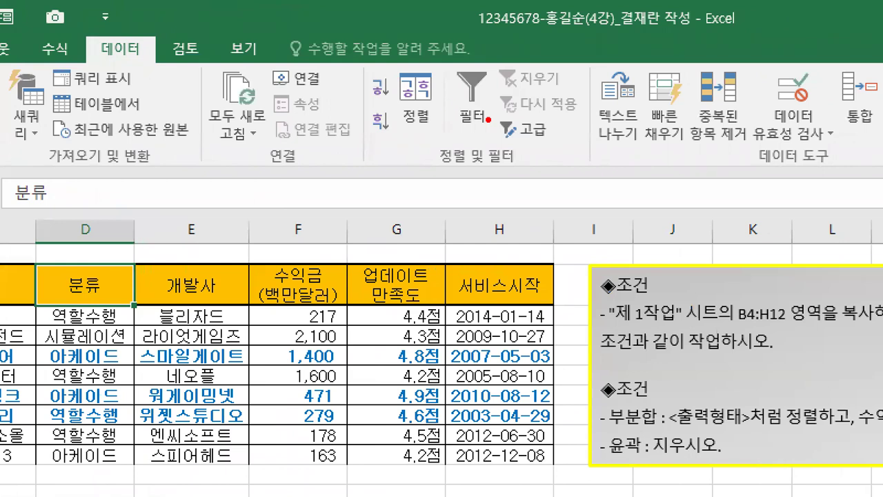
# - Underline and box 정렬 및 필터, circle 데이터, and box the descending sort command in the magnified view
pyautogui.moveTo(433, 177)
pyautogui.mouseDown()
pyautogui.moveTo(528, 178)
pyautogui.moveTo(541, 169)
pyautogui.mouseUp()
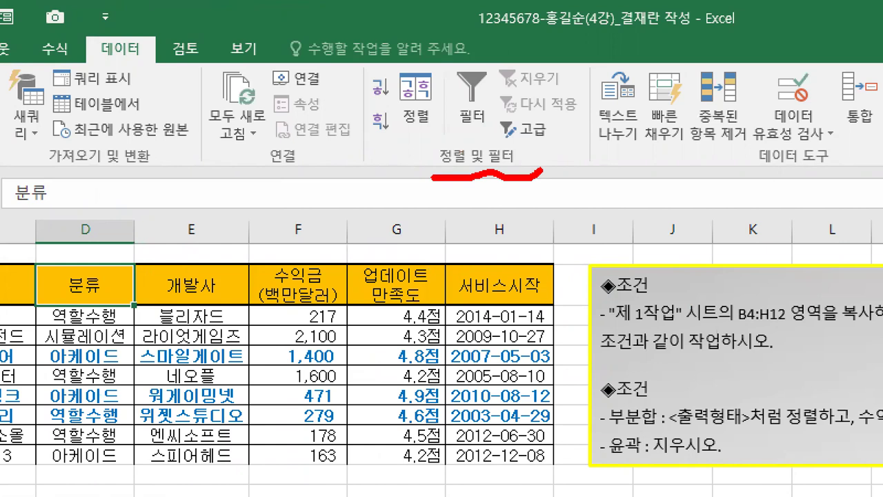
pyautogui.moveTo(153, 72)
pyautogui.mouseDown()
pyautogui.moveTo(105, 86)
pyautogui.moveTo(88, 15)
pyautogui.moveTo(157, 32)
pyautogui.moveTo(147, 80)
pyautogui.mouseUp()
pyautogui.moveTo(445, 184)
pyautogui.mouseDown()
pyautogui.moveTo(429, 166)
pyautogui.moveTo(426, 139)
pyautogui.moveTo(528, 140)
pyautogui.moveTo(519, 172)
pyautogui.mouseUp()
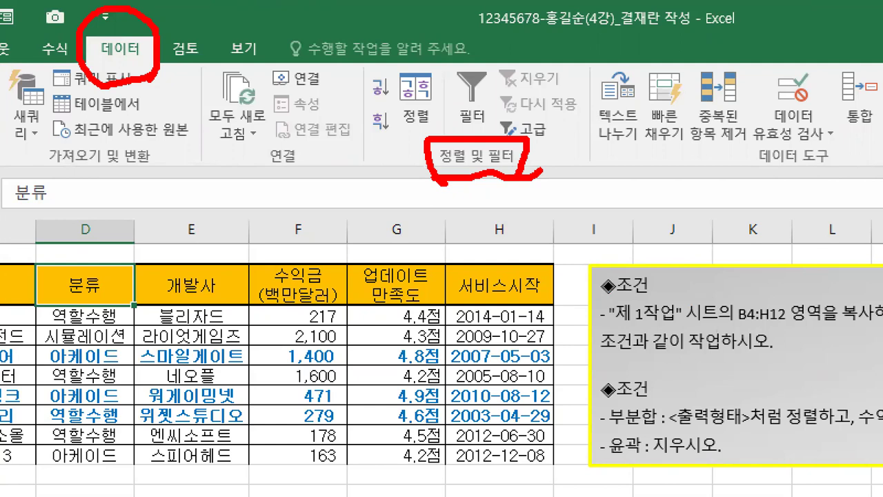
pyautogui.moveTo(367, 142)
pyautogui.mouseDown()
pyautogui.moveTo(395, 141)
pyautogui.moveTo(396, 111)
pyautogui.moveTo(382, 97)
pyautogui.moveTo(366, 107)
pyautogui.moveTo(369, 146)
pyautogui.mouseUp()
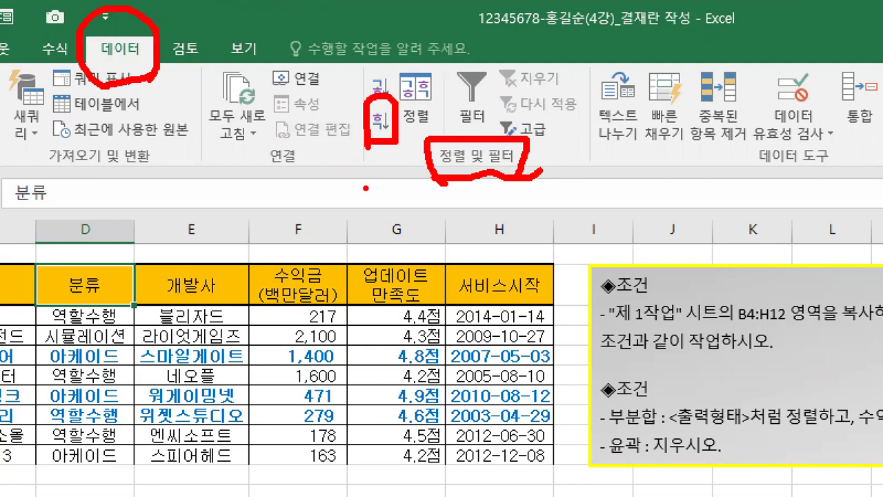
# - Sketch ㅎ → ㄱ to explain descending order, and sort the table by 분류 in descending order
pyautogui.moveTo(227, 183); pyautogui.dragTo(252, 202)
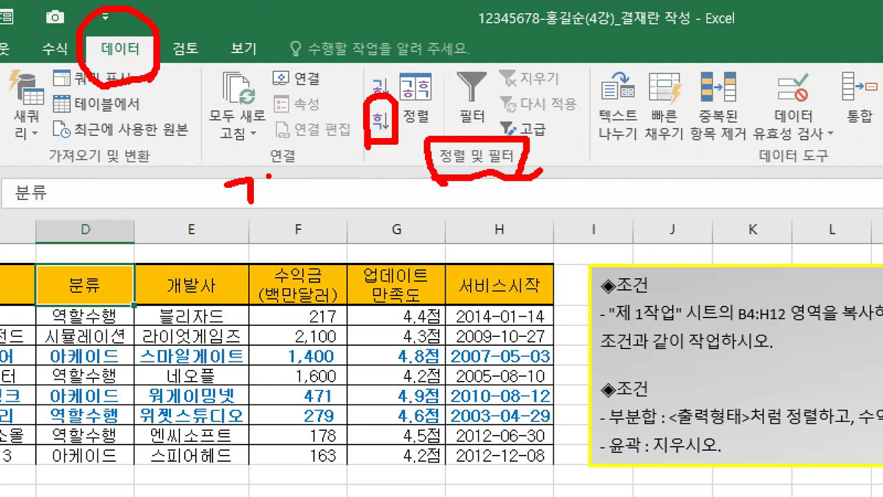
pyautogui.moveTo(210, 152)
pyautogui.mouseDown()
pyautogui.moveTo(243, 174)
pyautogui.moveTo(246, 194)
pyautogui.moveTo(263, 207)
pyautogui.moveTo(317, 191)
pyautogui.moveTo(308, 221)
pyautogui.mouseUp()
pyautogui.moveTo(346, 173); pyautogui.dragTo(385, 215)
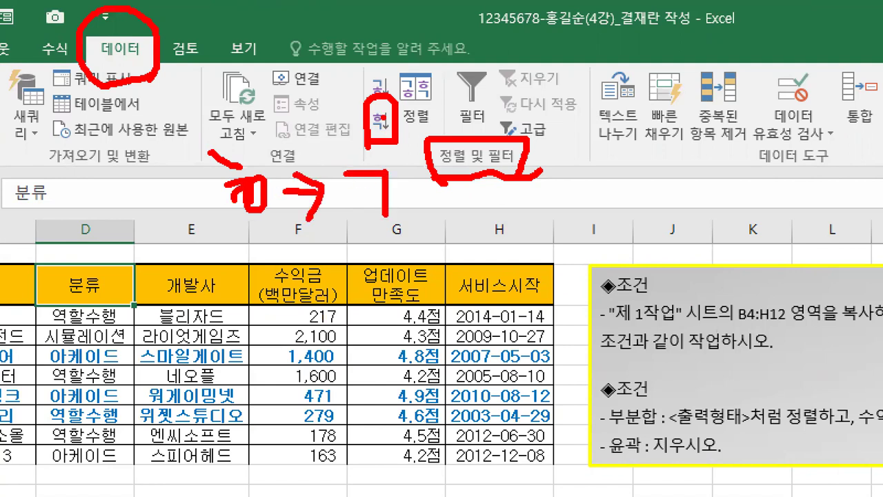
pyautogui.moveTo(353, 108); pyautogui.dragTo(363, 124)
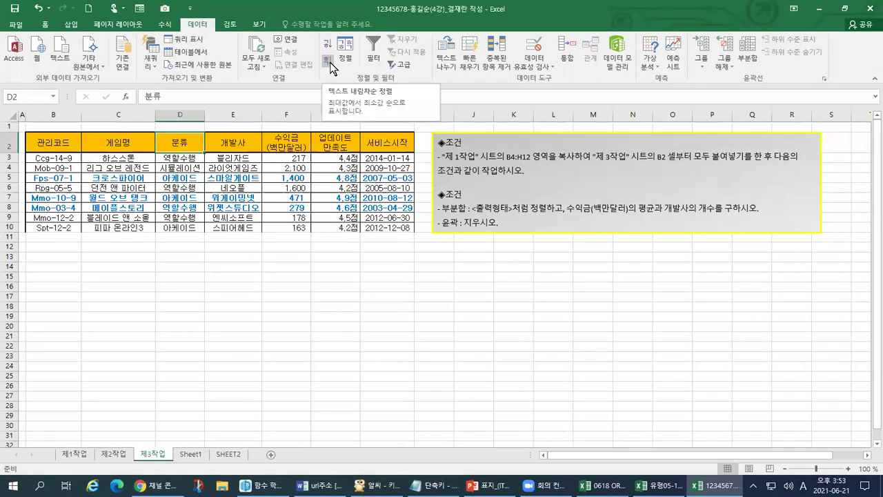
pyautogui.click(328, 61)
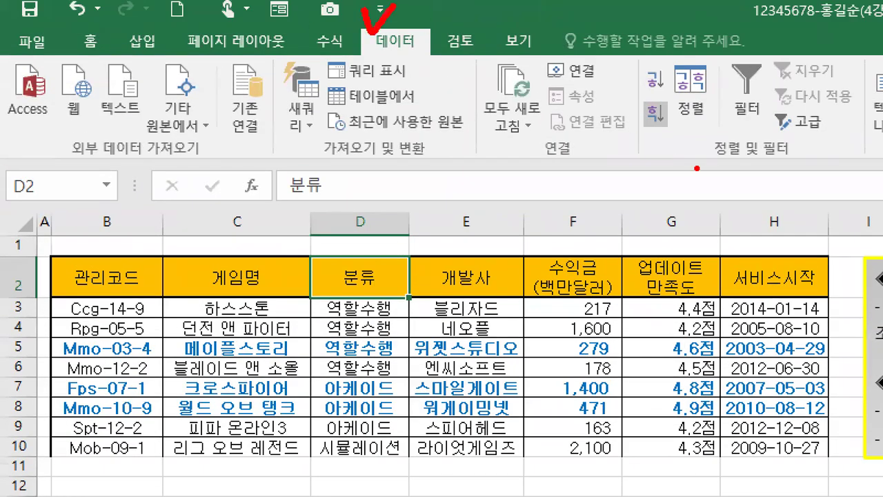
# - Circle the descending sort command, outline the 분류 header, and tick the header, row 2 and column D
pyautogui.moveTo(666, 137)
pyautogui.mouseDown()
pyautogui.moveTo(640, 123)
pyautogui.moveTo(683, 105)
pyautogui.moveTo(663, 142)
pyautogui.mouseUp()
pyautogui.moveTo(361, 297)
pyautogui.mouseDown()
pyautogui.moveTo(384, 290)
pyautogui.moveTo(323, 245)
pyautogui.moveTo(404, 283)
pyautogui.moveTo(385, 293)
pyautogui.mouseUp()
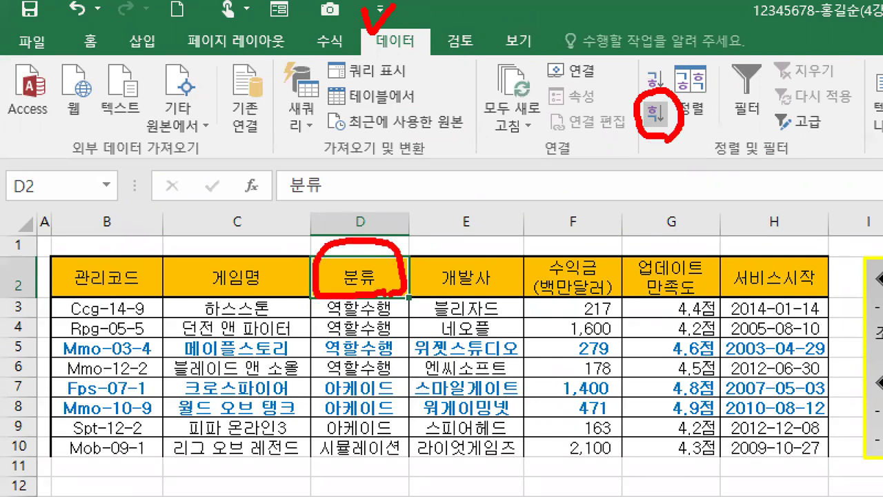
pyautogui.moveTo(329, 260); pyautogui.dragTo(339, 273)
pyautogui.moveTo(24, 267)
pyautogui.mouseDown()
pyautogui.moveTo(28, 277)
pyautogui.moveTo(39, 265)
pyautogui.mouseUp()
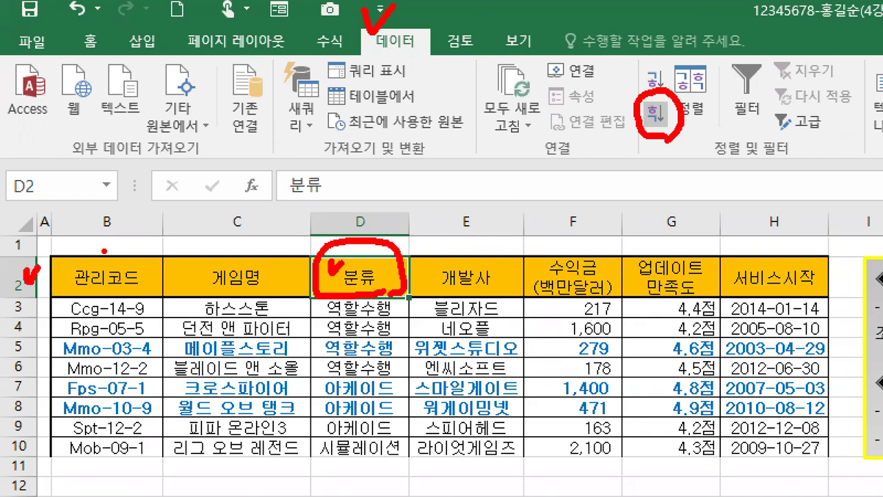
pyautogui.moveTo(376, 202); pyautogui.dragTo(392, 208)
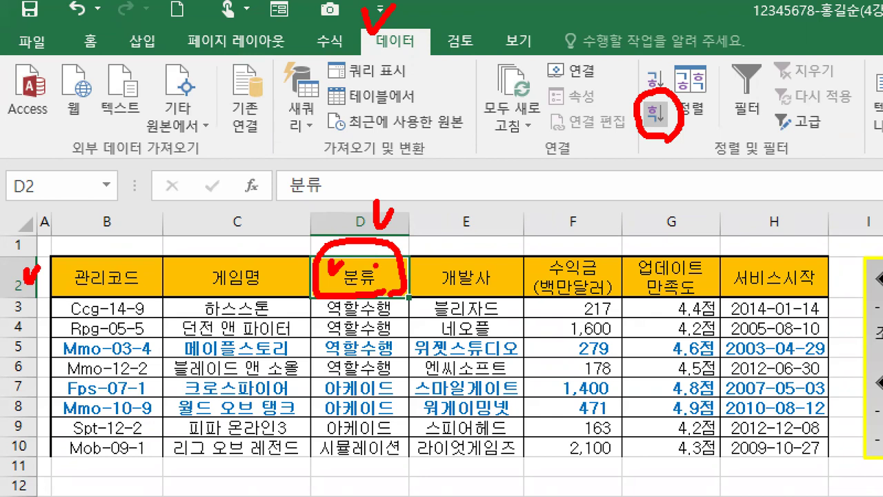
pyautogui.moveTo(366, 257); pyautogui.dragTo(381, 249)
# - Underline 데이터 and 정렬 및 필터, and point a red arrow at the descending sort command
pyautogui.moveTo(367, 55); pyautogui.dragTo(422, 50)
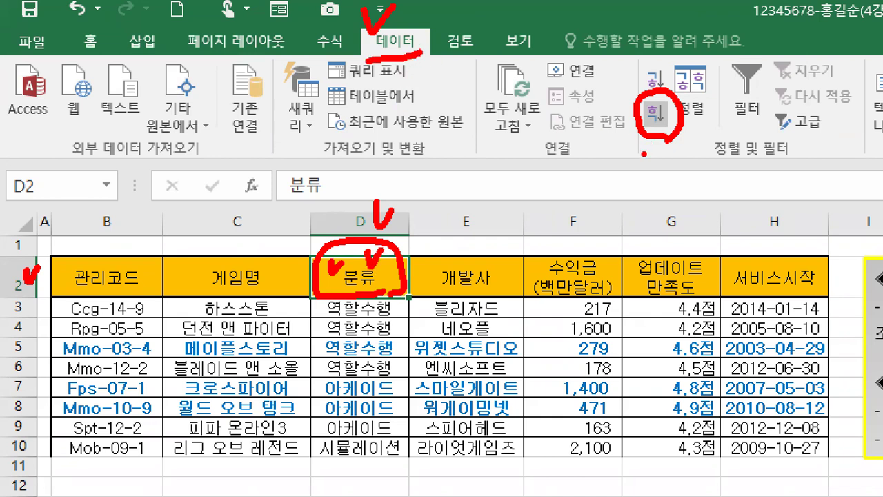
pyautogui.moveTo(705, 156); pyautogui.dragTo(811, 159)
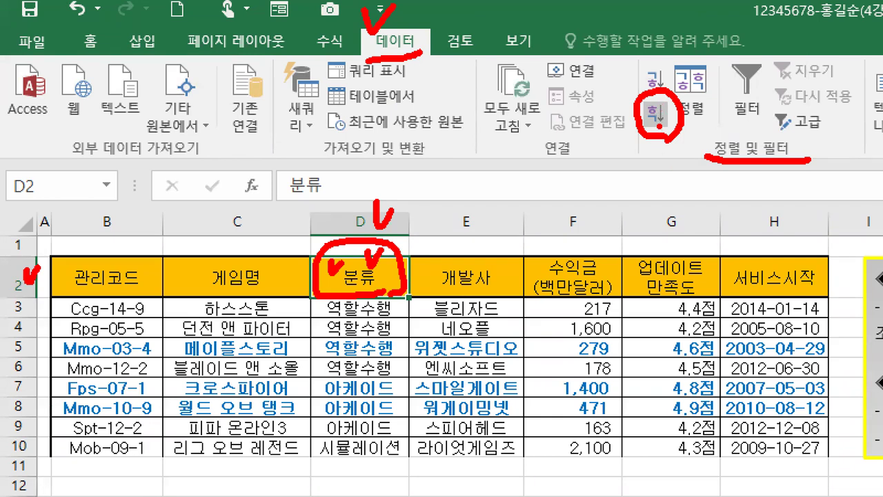
pyautogui.moveTo(661, 100)
pyautogui.mouseDown()
pyautogui.moveTo(671, 126)
pyautogui.moveTo(676, 111)
pyautogui.mouseUp()
pyautogui.moveTo(648, 150)
pyautogui.mouseDown()
pyautogui.moveTo(646, 184)
pyautogui.moveTo(638, 157)
pyautogui.moveTo(670, 160)
pyautogui.mouseUp()
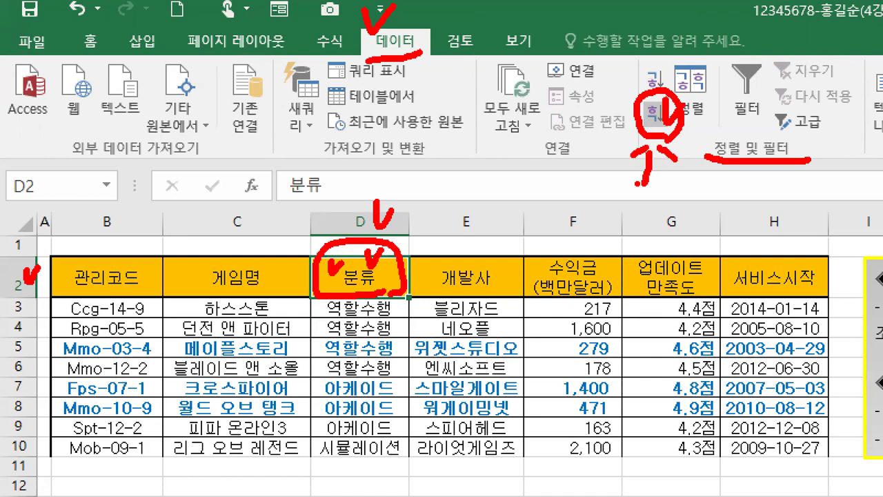
# - Point a line at the 분류 header and bracket the 역할수행, 아케이드 and 시뮬레이션 groups in column D
pyautogui.moveTo(458, 213)
pyautogui.mouseDown()
pyautogui.moveTo(400, 307)
pyautogui.moveTo(420, 280)
pyautogui.mouseUp()
pyautogui.moveTo(324, 303)
pyautogui.mouseDown()
pyautogui.moveTo(314, 355)
pyautogui.moveTo(324, 433)
pyautogui.mouseUp()
pyautogui.moveTo(317, 447); pyautogui.dragTo(317, 482)
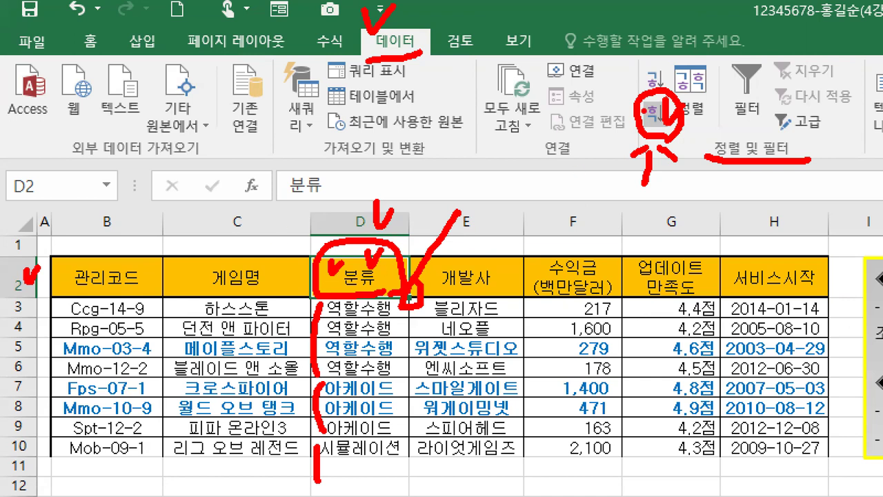
# - Write ㅎ → ㄱ above the sorted table to show the descending direction, and clear the marks
pyautogui.moveTo(484, 184); pyautogui.dragTo(517, 199)
pyautogui.moveTo(442, 198)
pyautogui.mouseDown()
pyautogui.moveTo(508, 244)
pyautogui.moveTo(500, 219)
pyautogui.mouseUp()
pyautogui.moveTo(553, 222)
pyautogui.mouseDown()
pyautogui.moveTo(685, 215)
pyautogui.moveTo(633, 242)
pyautogui.mouseUp()
pyautogui.moveTo(700, 200); pyautogui.dragTo(751, 243)
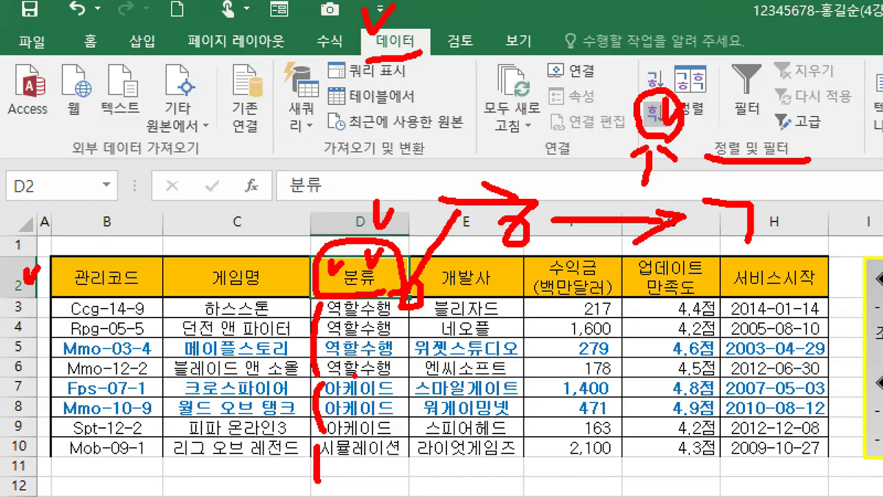
pyautogui.press('Escape')
pyautogui.scroll(-1, 143, 188)
pyautogui.scroll(1, 131, 186)
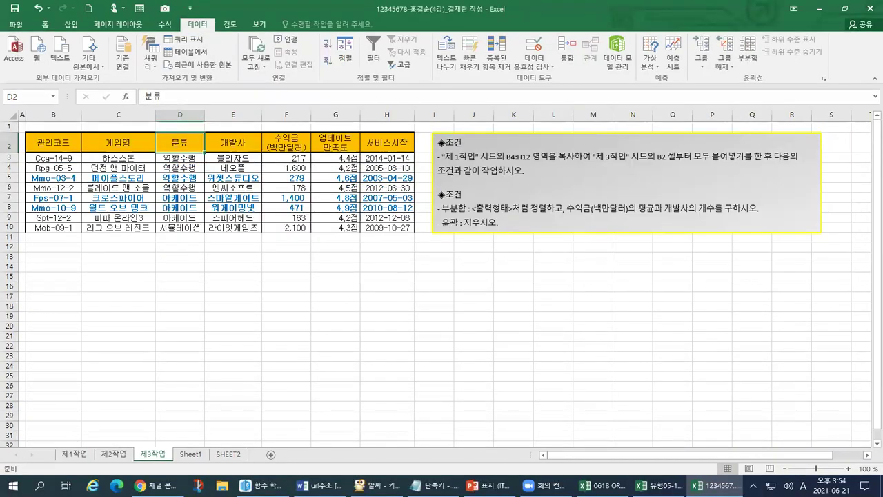
# - Magnify the sorted table, mark where the 역할수행, 아케이드 and 시뮬레이션 groups start, and clear the marks
pyautogui.hotkey('ctrl', '1')
pyautogui.click(213, 155)
pyautogui.moveTo(300, 167)
pyautogui.mouseDown()
pyautogui.moveTo(286, 167)
pyautogui.moveTo(298, 169)
pyautogui.mouseUp()
pyautogui.moveTo(297, 246)
pyautogui.mouseDown()
pyautogui.moveTo(300, 261)
pyautogui.moveTo(299, 245)
pyautogui.mouseUp()
pyautogui.moveTo(286, 327)
pyautogui.mouseDown()
pyautogui.moveTo(297, 308)
pyautogui.moveTo(320, 347)
pyautogui.moveTo(329, 344)
pyautogui.mouseUp()
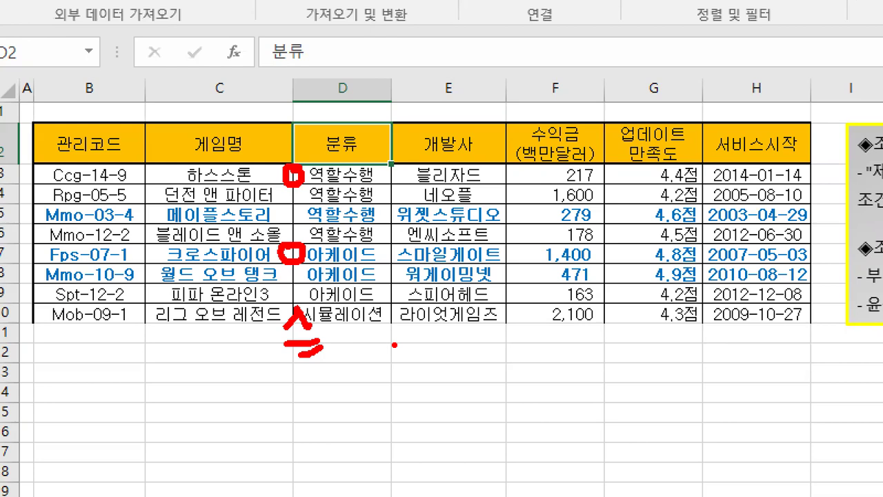
pyautogui.press('Escape')
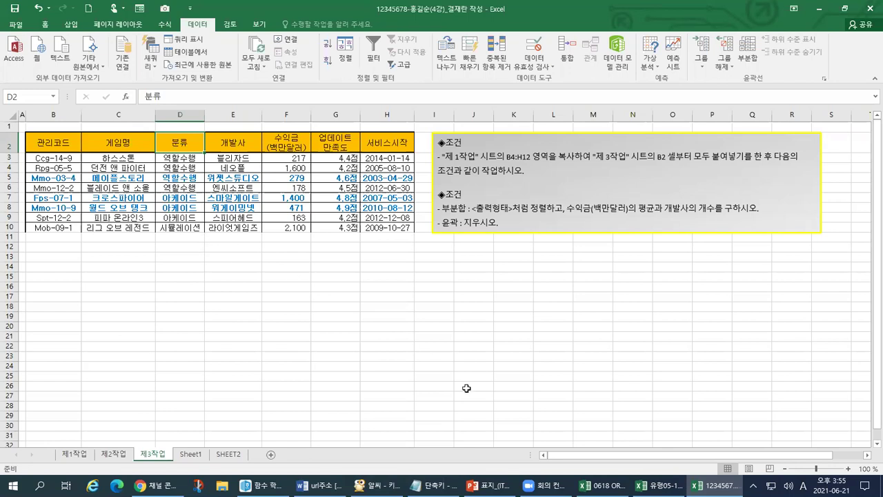
# - Switch to the completed workbook 유형05-1_완성 and tick the 분류 header of its magnified subtotal table
pyautogui.moveTo(659, 485)
pyautogui.click(606, 465)
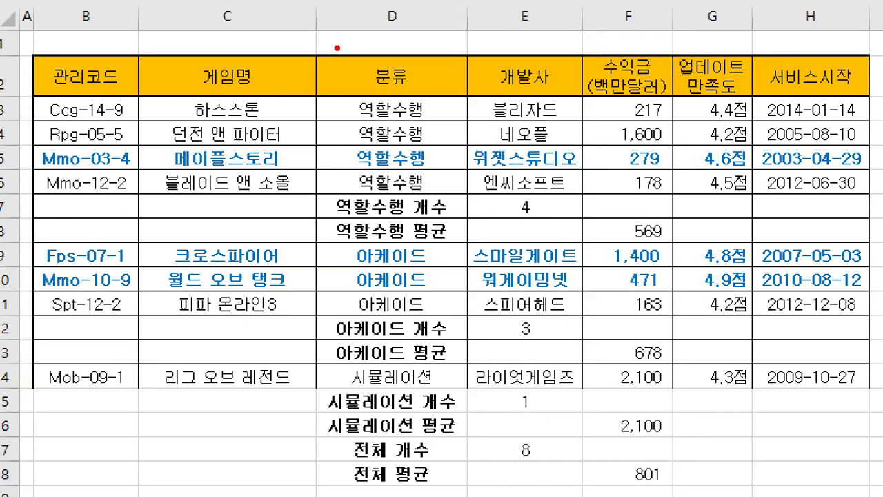
pyautogui.moveTo(330, 59); pyautogui.dragTo(356, 49)
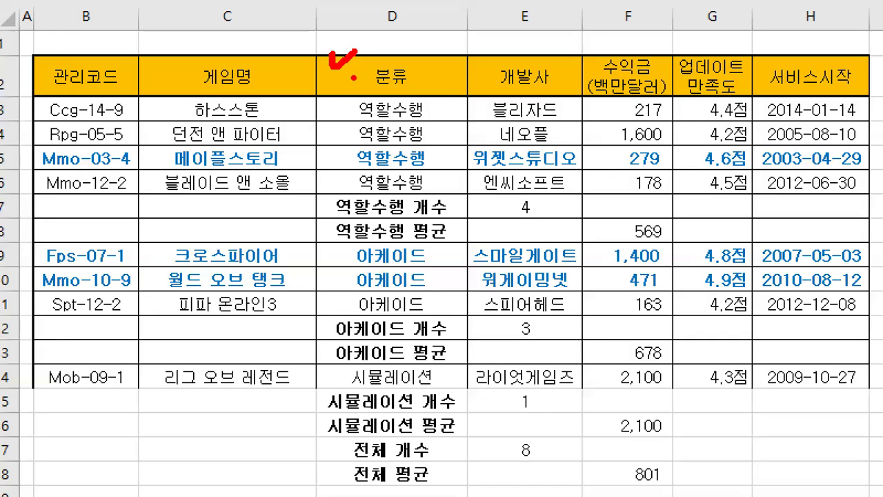
# - Return to the working workbook and mark the first 역할수행 entry under the 분류 header
pyautogui.hotkey('alt', 'Tab')
pyautogui.click(274, 191)
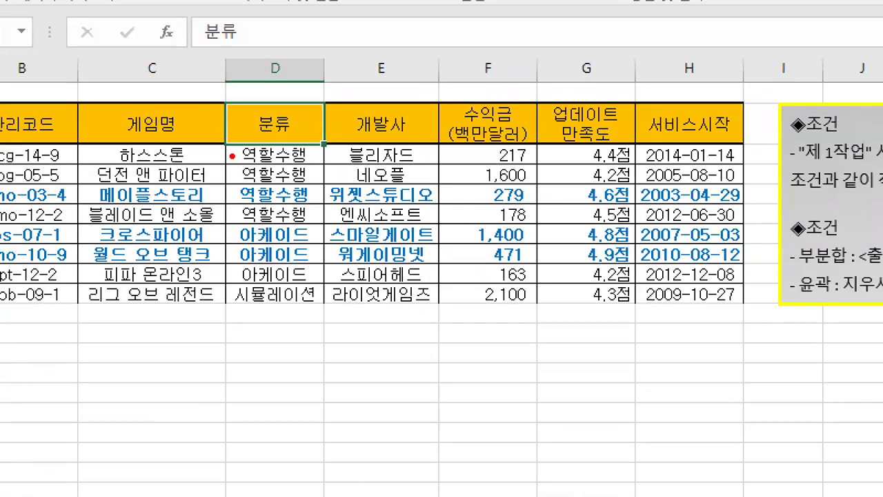
pyautogui.moveTo(233, 155)
pyautogui.mouseDown()
pyautogui.moveTo(223, 172)
pyautogui.moveTo(235, 233)
pyautogui.moveTo(226, 258)
pyautogui.moveTo(238, 283)
pyautogui.moveTo(222, 311)
pyautogui.moveTo(316, 307)
pyautogui.moveTo(319, 146)
pyautogui.moveTo(245, 143)
pyautogui.mouseUp()
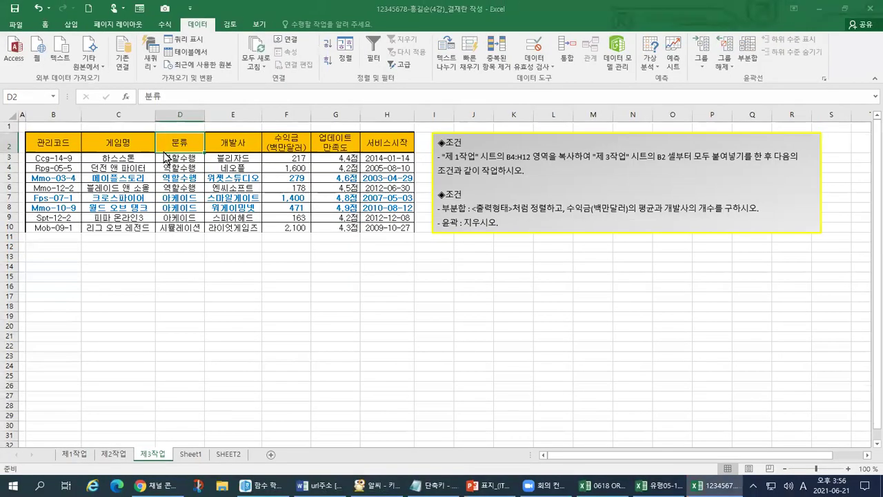
# - In the completed workbook 유형05-1_완성, underline the average-and-count part of the 부분합 condition and select the 관리코드 header cell B2
pyautogui.hotkey('alt', 'Tab')
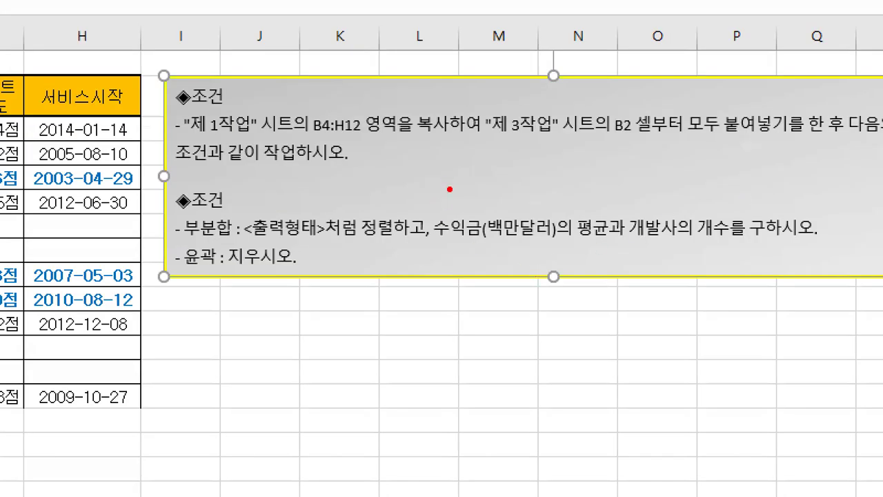
pyautogui.moveTo(624, 132); pyautogui.dragTo(589, 201)
pyautogui.moveTo(439, 254); pyautogui.dragTo(731, 253)
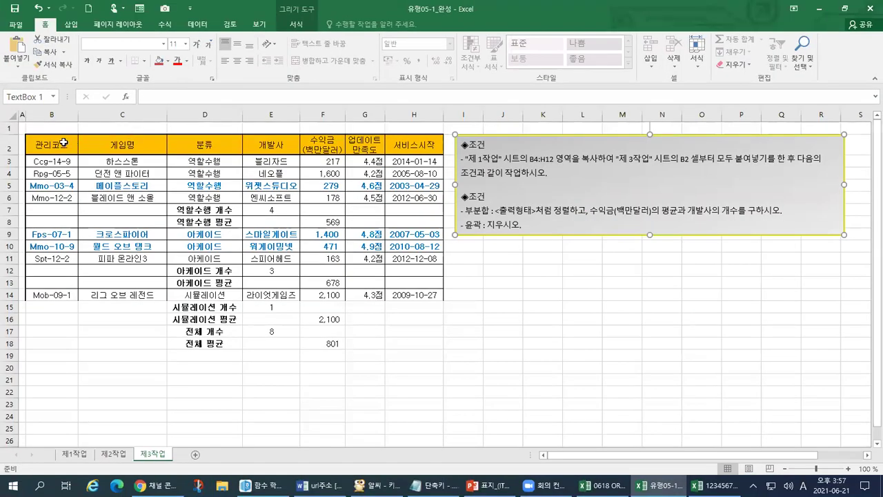
pyautogui.click(64, 143)
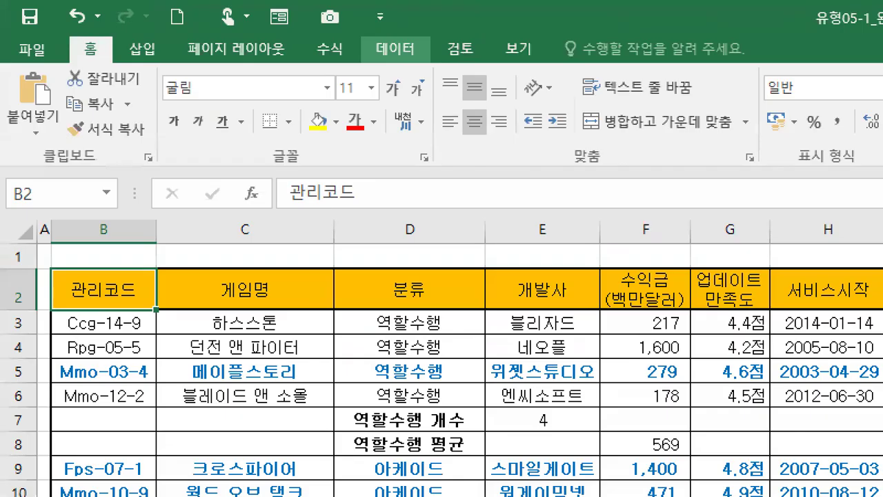
# - Tick the magnified 관리코드 header cell, then mark and display the 데이터 commands
pyautogui.moveTo(49, 252)
pyautogui.mouseDown()
pyautogui.moveTo(54, 282)
pyautogui.moveTo(81, 251)
pyautogui.mouseUp()
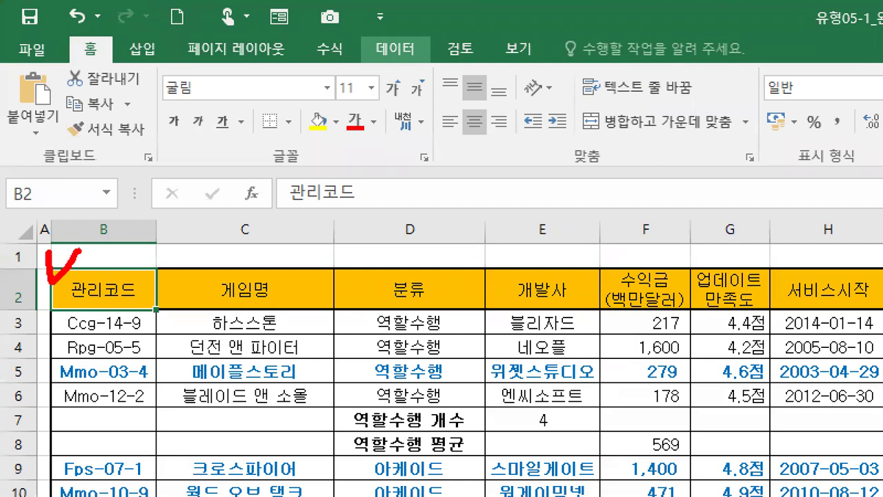
pyautogui.moveTo(62, 312)
pyautogui.mouseDown()
pyautogui.moveTo(137, 315)
pyautogui.moveTo(149, 262)
pyautogui.moveTo(64, 263)
pyautogui.moveTo(56, 312)
pyautogui.mouseUp()
pyautogui.moveTo(383, 29)
pyautogui.mouseDown()
pyautogui.moveTo(393, 47)
pyautogui.moveTo(411, 23)
pyautogui.mouseUp()
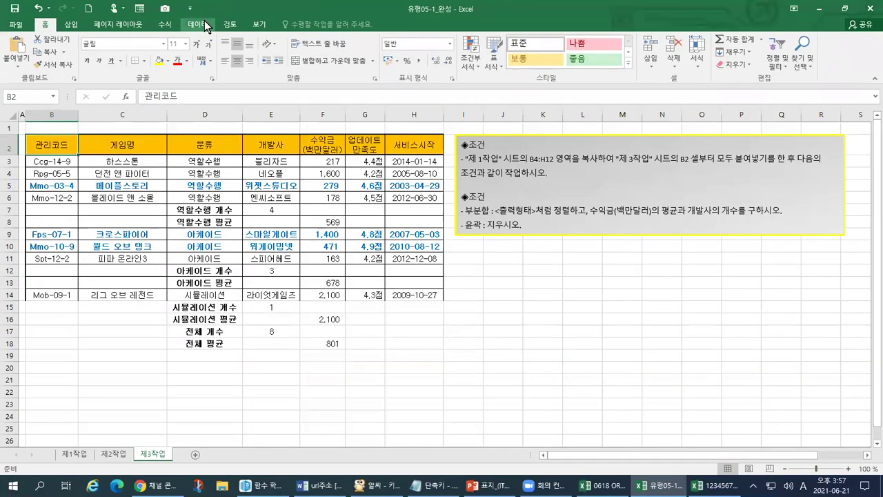
pyautogui.click(395, 48)
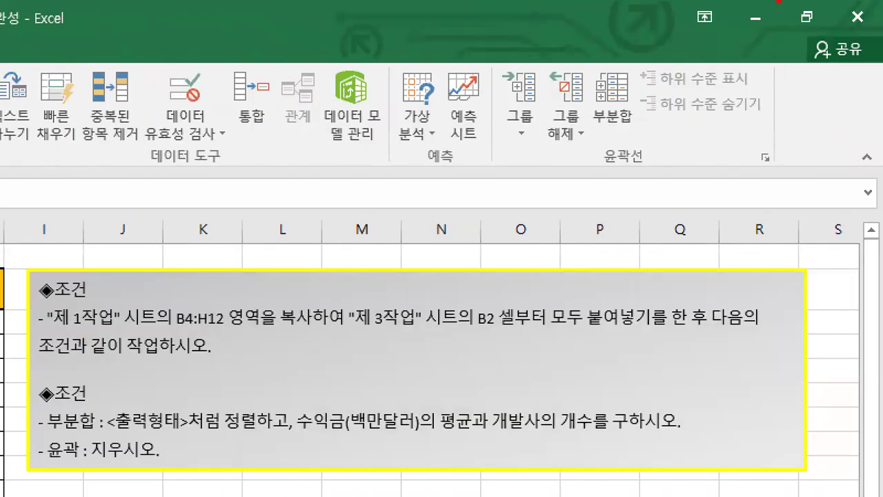
# - Mark the 윤곽선 command group among the 데이터 commands, tick its 부분합 command, and clear the marks
pyautogui.moveTo(662, 176)
pyautogui.mouseDown()
pyautogui.moveTo(597, 164)
pyautogui.moveTo(640, 128)
pyautogui.moveTo(652, 164)
pyautogui.moveTo(609, 187)
pyautogui.mouseUp()
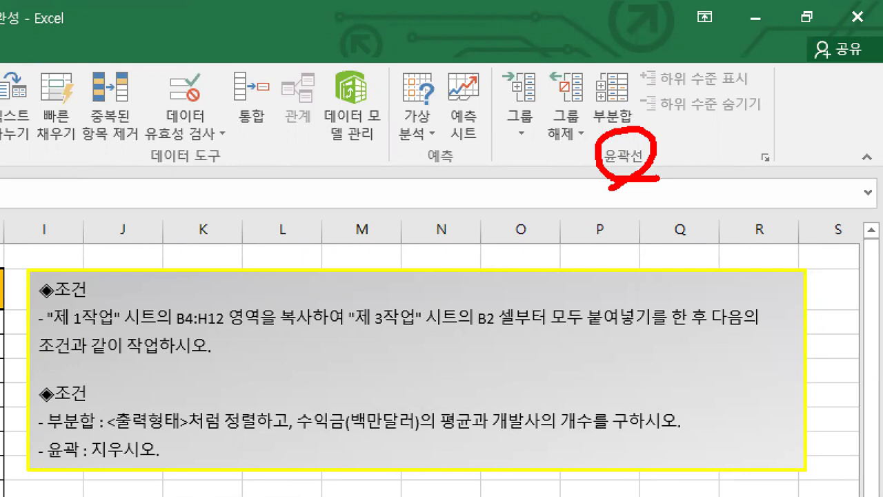
pyautogui.press('Escape')
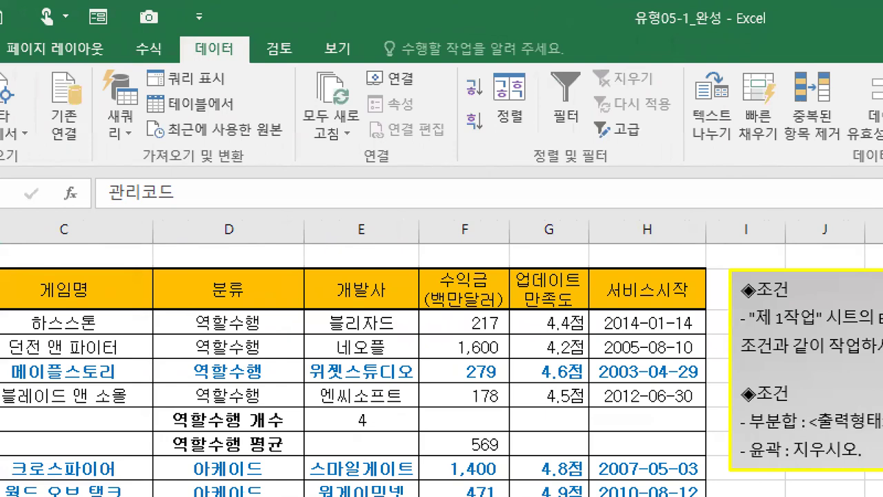
pyautogui.moveTo(235, 39); pyautogui.dragTo(250, 35)
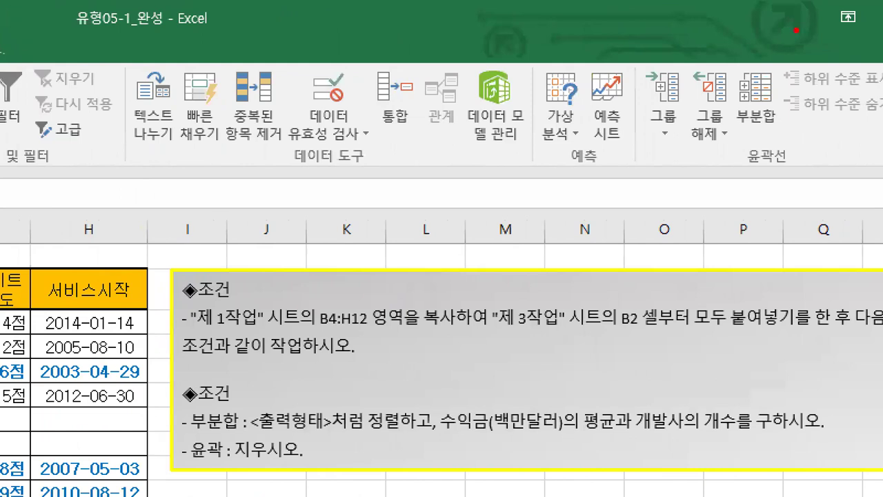
pyautogui.moveTo(739, 172); pyautogui.dragTo(803, 172)
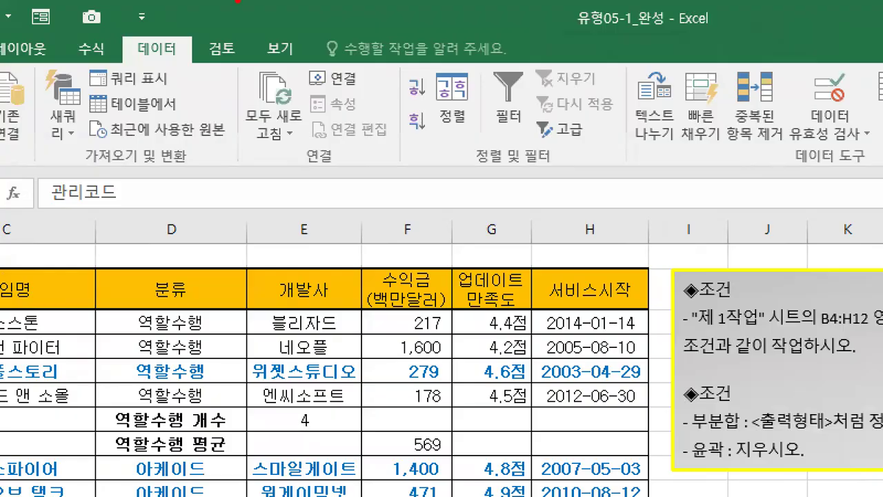
pyautogui.moveTo(155, 36); pyautogui.dragTo(175, 31)
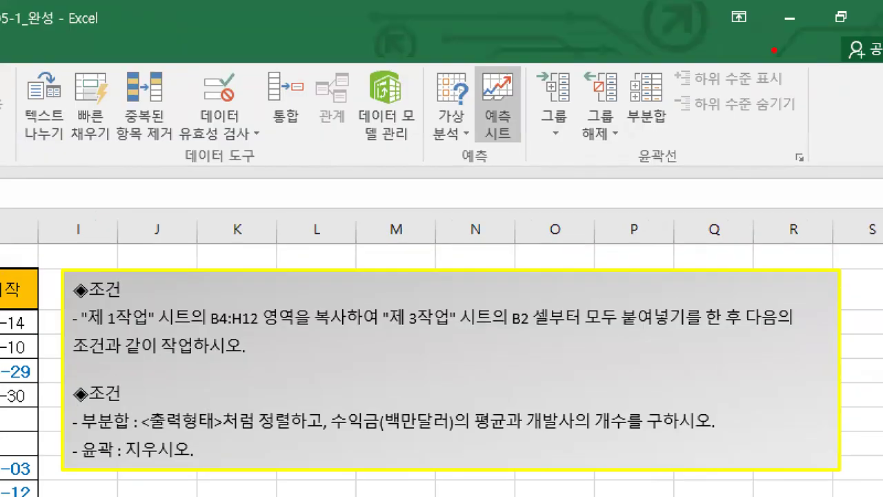
pyautogui.moveTo(620, 175); pyautogui.dragTo(706, 160)
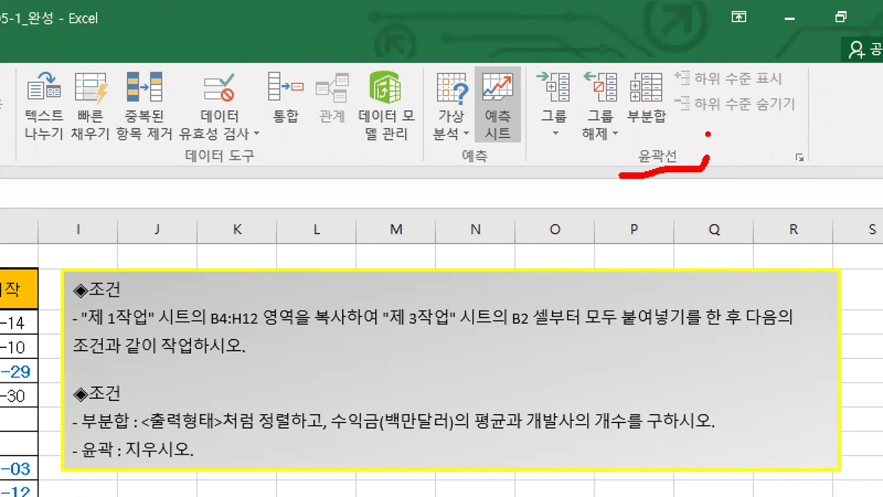
pyautogui.moveTo(635, 67); pyautogui.dragTo(660, 60)
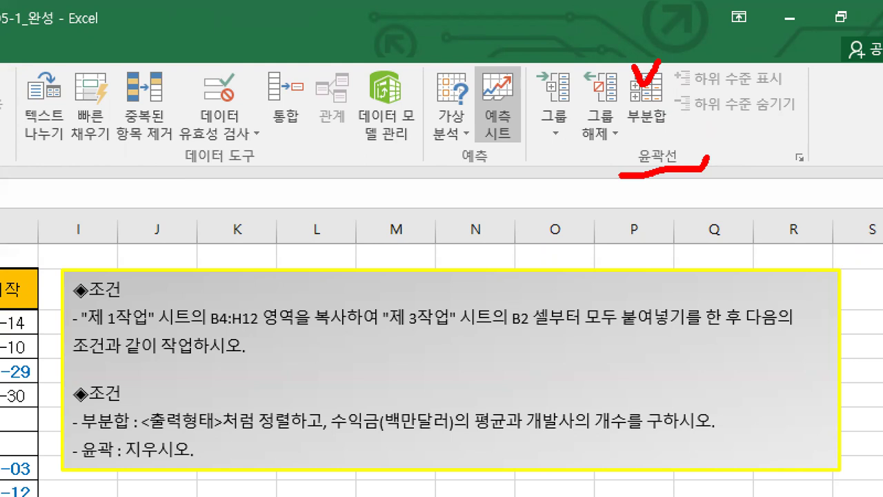
pyautogui.press('Escape')
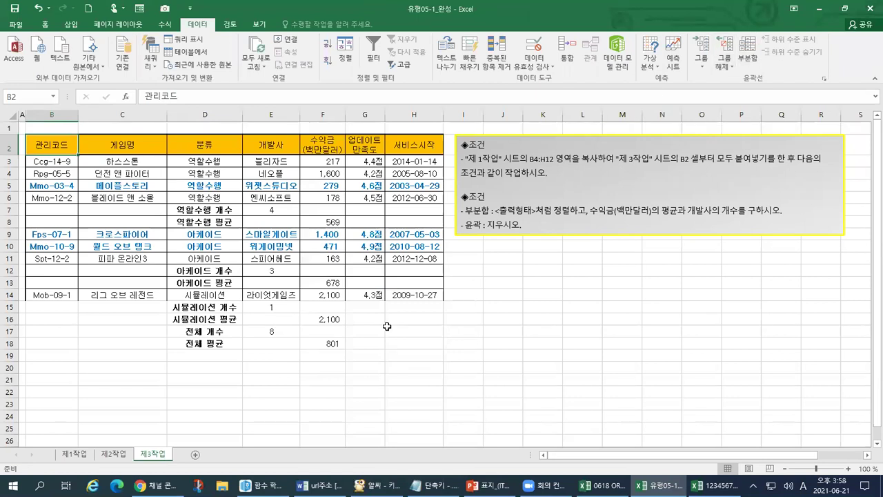
# - Switch to the working workbook, open the 부분합 dialog for the sorted table, and move the dialog higher
pyautogui.hotkey('alt', 'Tab')
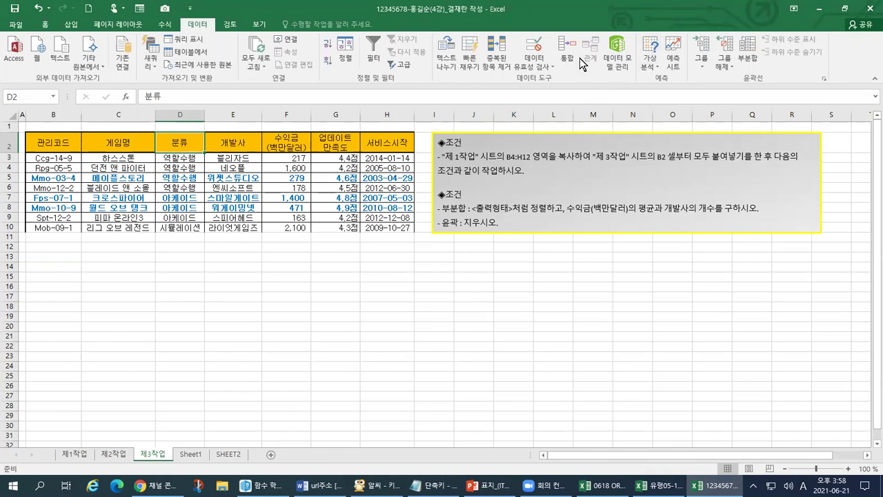
pyautogui.click(751, 60)
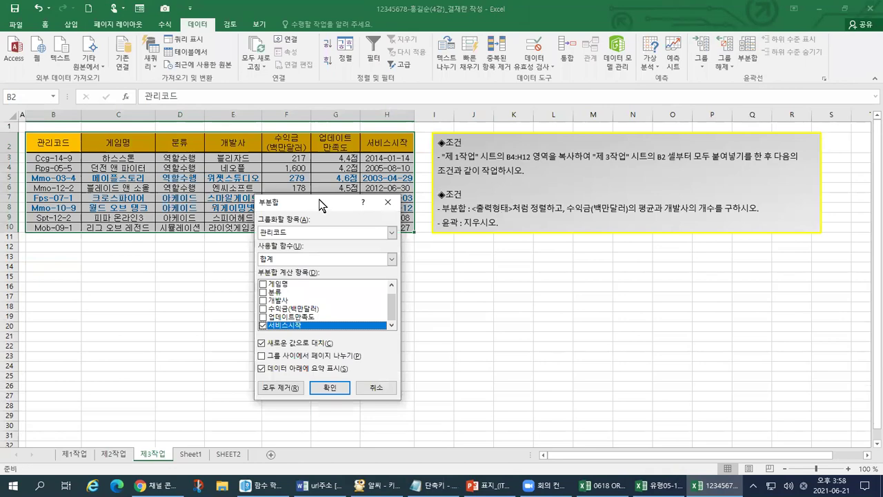
pyautogui.moveTo(321, 205); pyautogui.dragTo(276, 132)
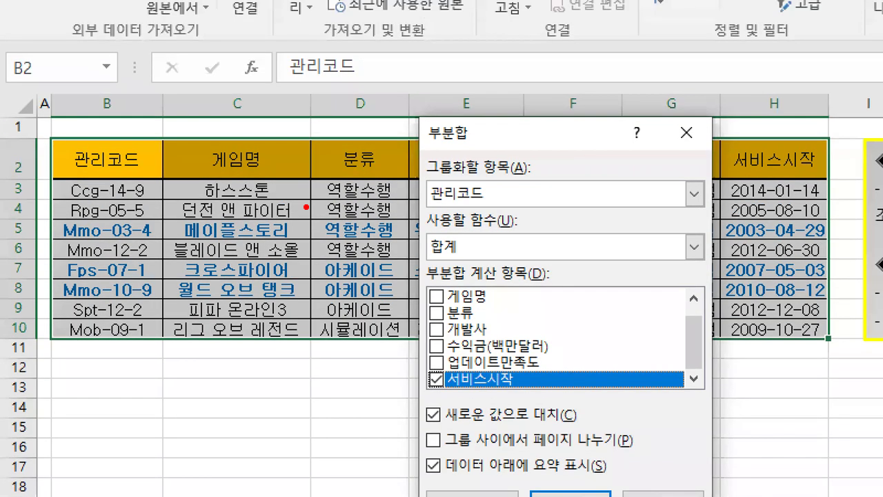
# - Outline the 분류 header in the magnified table behind the 부분합 dialog and clear the marks
pyautogui.moveTo(318, 144)
pyautogui.mouseDown()
pyautogui.moveTo(322, 172)
pyautogui.moveTo(384, 172)
pyautogui.moveTo(404, 145)
pyautogui.moveTo(320, 138)
pyautogui.moveTo(373, 114)
pyautogui.mouseUp()
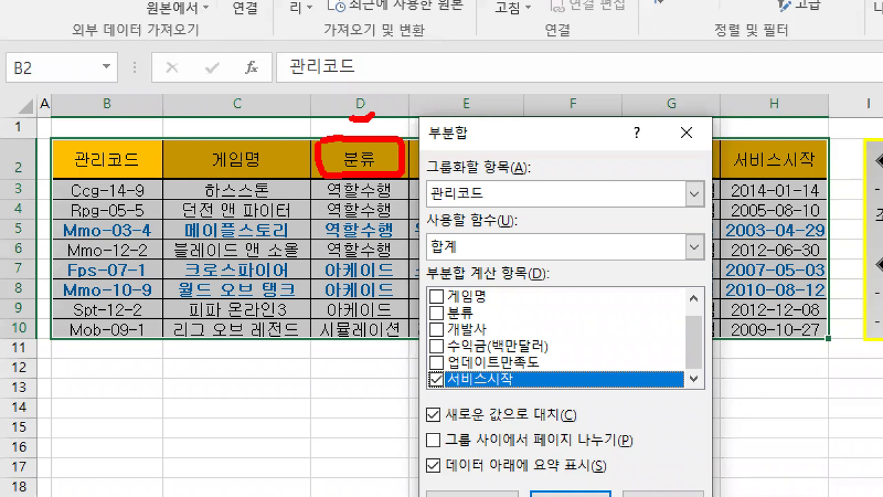
pyautogui.moveTo(11, 182); pyautogui.dragTo(35, 177)
pyautogui.moveTo(329, 149); pyautogui.dragTo(334, 154)
pyautogui.press('Escape')
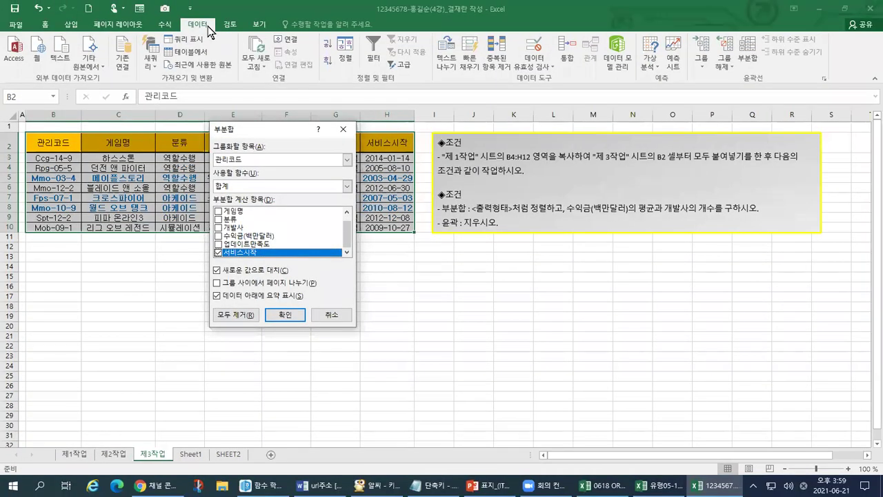
# - Point out the path to the subtotal tool by marking 데이터 and boxing the 부분합 command
pyautogui.hotkey('ctrl', '1')
pyautogui.moveTo(205, 29)
pyautogui.mouseDown()
pyautogui.moveTo(210, 42)
pyautogui.moveTo(225, 22)
pyautogui.mouseUp()
pyautogui.press('Escape')
pyautogui.hotkey('ctrl', '1')
pyautogui.moveTo(645, 140)
pyautogui.mouseDown()
pyautogui.moveTo(686, 128)
pyautogui.moveTo(680, 61)
pyautogui.moveTo(628, 88)
pyautogui.moveTo(643, 138)
pyautogui.mouseUp()
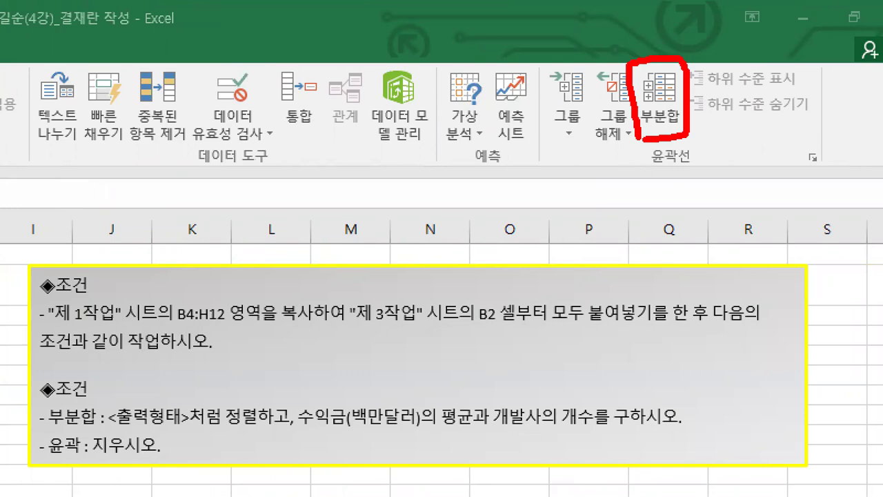
pyautogui.press('Escape')
pyautogui.hotkey('ctrl', '1')
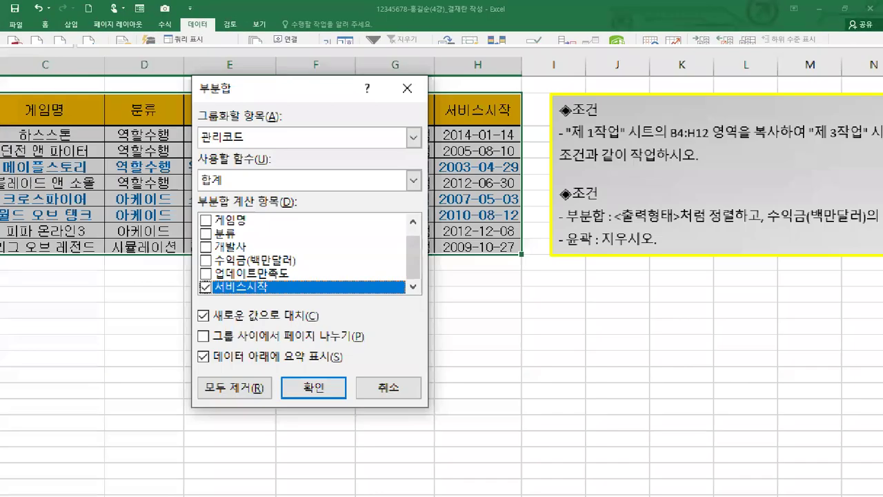
# - Tick the 부분합 dialog title, underline the 그룹화할 항목 label and its 관리코드 entry, and mark its list arrow
pyautogui.moveTo(254, 67); pyautogui.dragTo(265, 86)
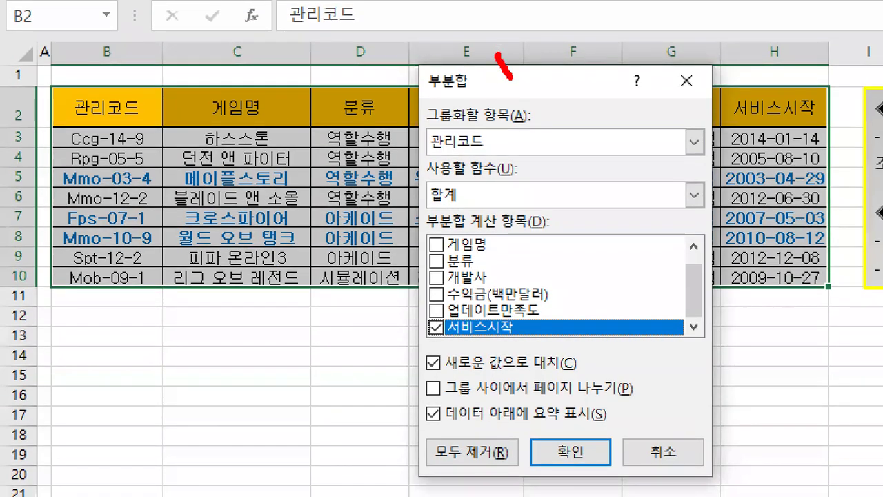
pyautogui.moveTo(510, 78); pyautogui.dragTo(552, 49)
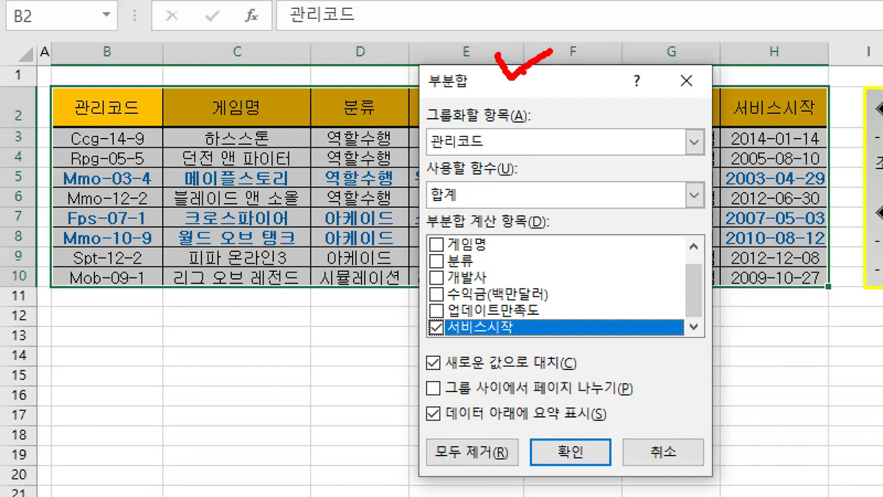
pyautogui.moveTo(414, 126)
pyautogui.mouseDown()
pyautogui.moveTo(490, 130)
pyautogui.moveTo(545, 118)
pyautogui.mouseUp()
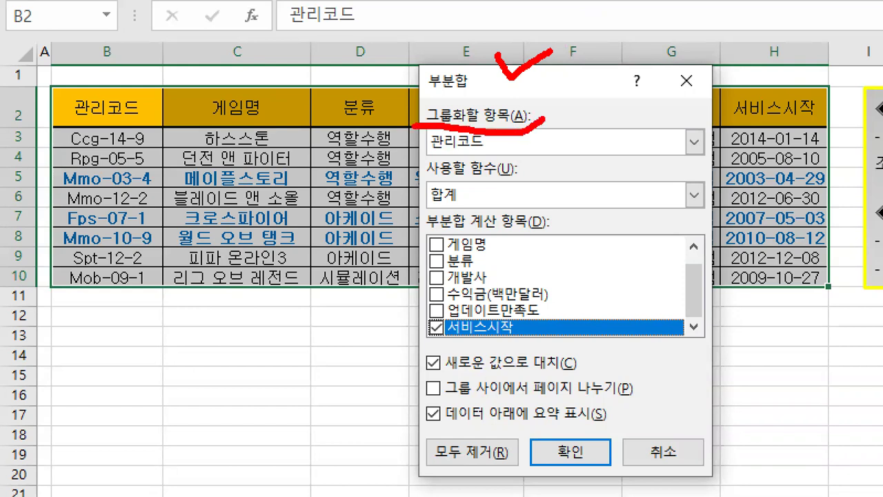
pyautogui.moveTo(428, 159); pyautogui.dragTo(485, 150)
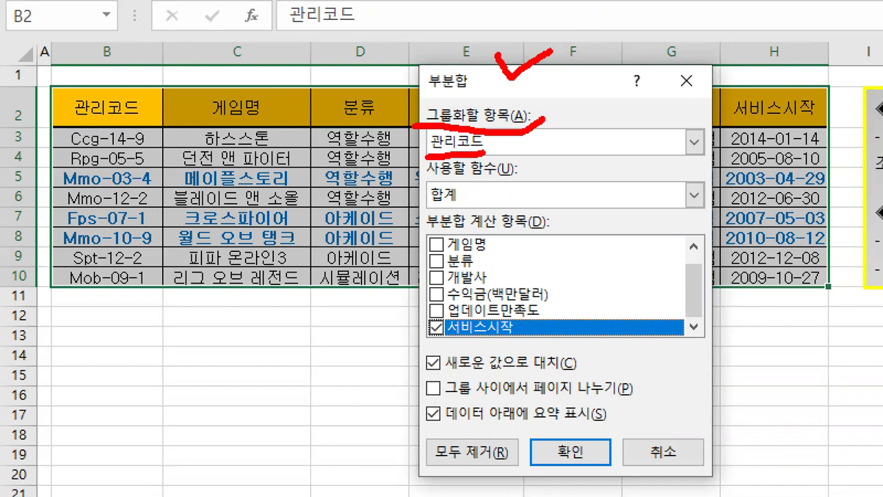
pyautogui.moveTo(704, 164)
pyautogui.mouseDown()
pyautogui.moveTo(665, 146)
pyautogui.moveTo(720, 129)
pyautogui.moveTo(703, 166)
pyautogui.moveTo(708, 157)
pyautogui.mouseUp()
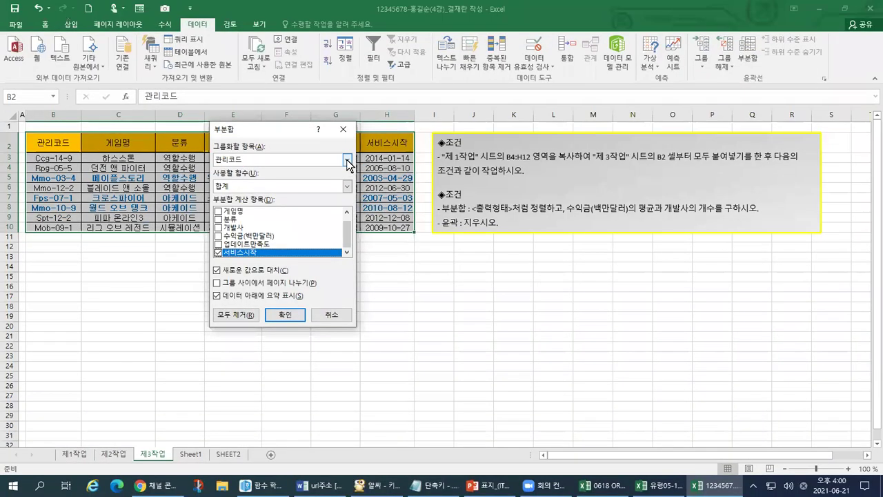
# - Mark 분류 among the 그룹화할 항목 choices and group the subtotal by 분류
pyautogui.click(694, 142)
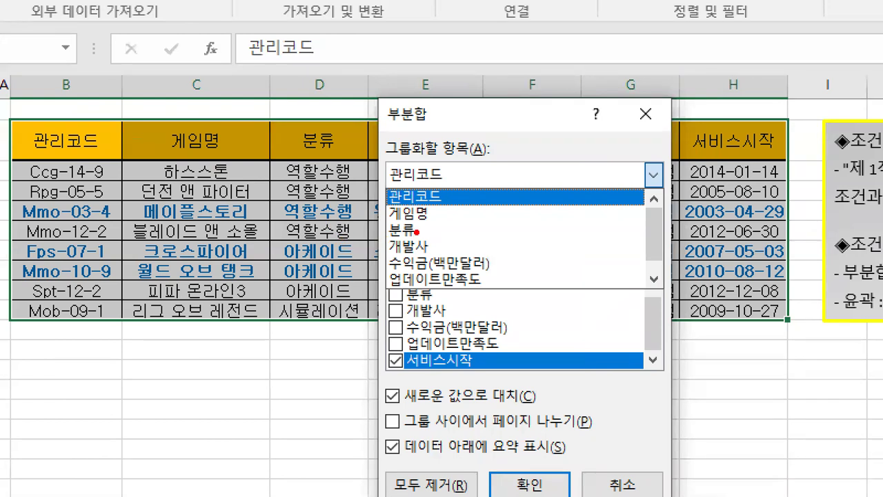
pyautogui.moveTo(417, 223)
pyautogui.mouseDown()
pyautogui.moveTo(422, 232)
pyautogui.moveTo(432, 219)
pyautogui.mouseUp()
pyautogui.moveTo(385, 237); pyautogui.dragTo(423, 239)
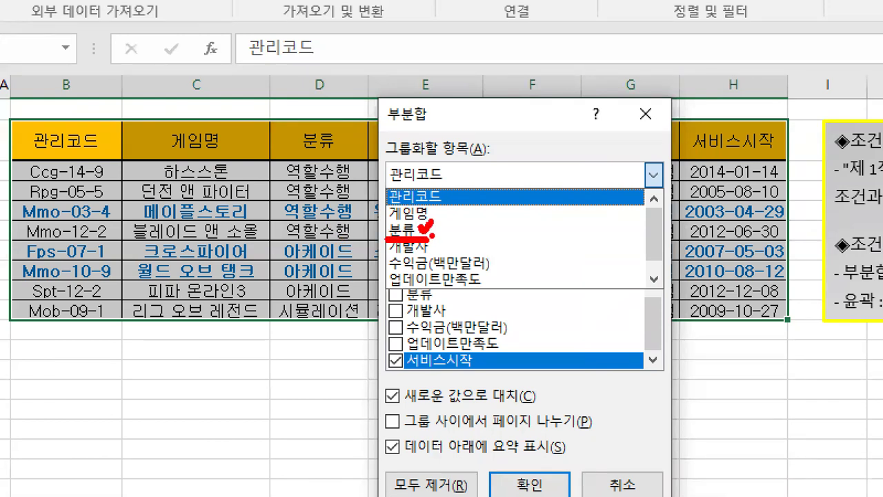
pyautogui.press('Escape')
pyautogui.click(431, 181)
# - Mark 합계 and 평균 among the 사용할 함수 choices and set the subtotal function to 평균
pyautogui.click(234, 186)
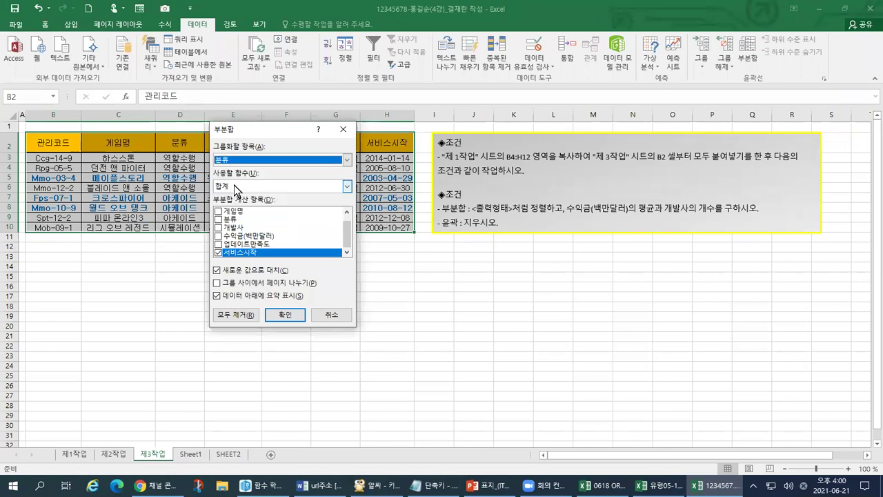
pyautogui.click(234, 185)
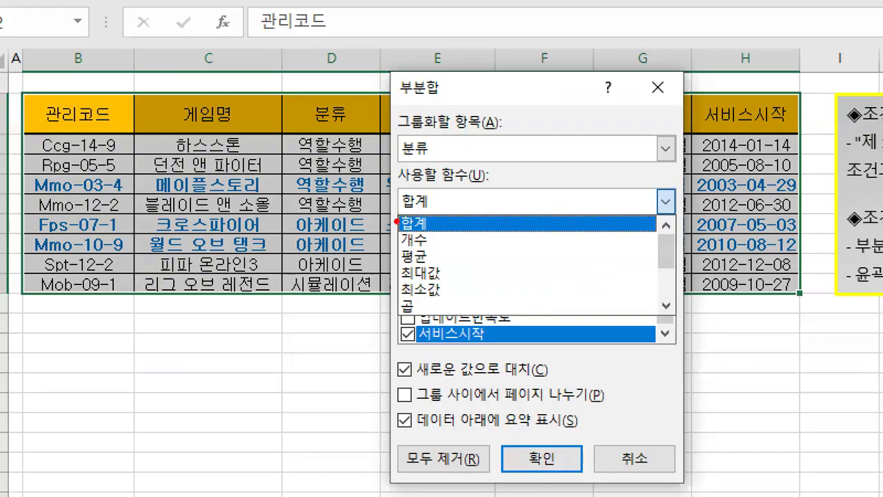
pyautogui.moveTo(229, 191); pyautogui.dragTo(239, 187)
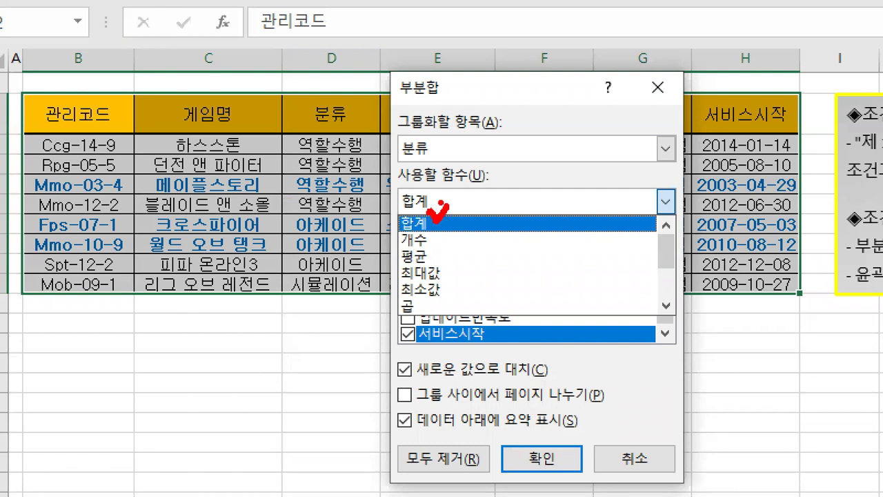
pyautogui.moveTo(427, 247); pyautogui.dragTo(448, 244)
pyautogui.moveTo(392, 266); pyautogui.dragTo(446, 265)
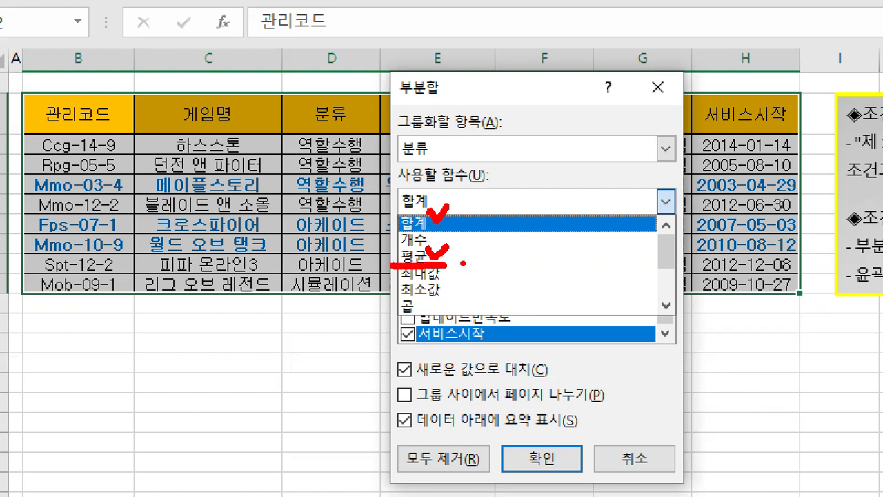
pyautogui.press('Escape')
pyautogui.click(235, 187)
pyautogui.click(231, 211)
# - Point out the 부분합 계산 항목 entries, then exclude 서비스시작 and include 수익금(백만달러) in the calculation
pyautogui.hotkey('ctrl', '1')
pyautogui.click(69, 184)
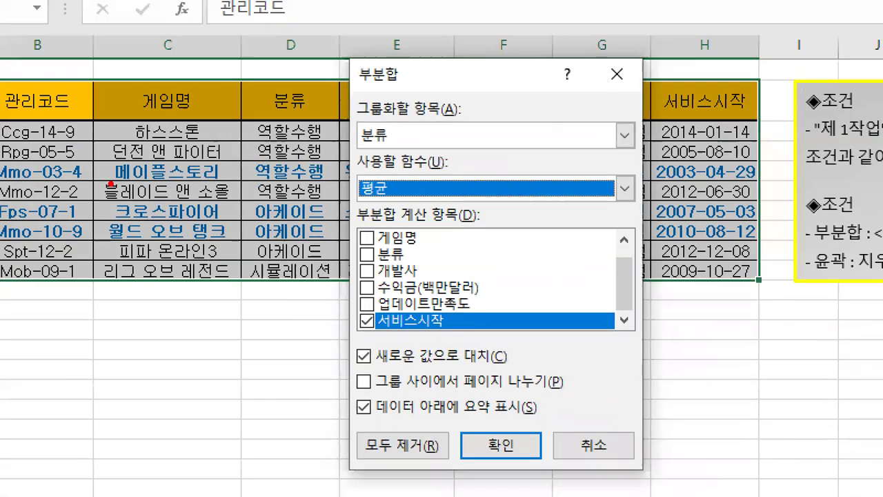
pyautogui.moveTo(348, 226); pyautogui.dragTo(484, 217)
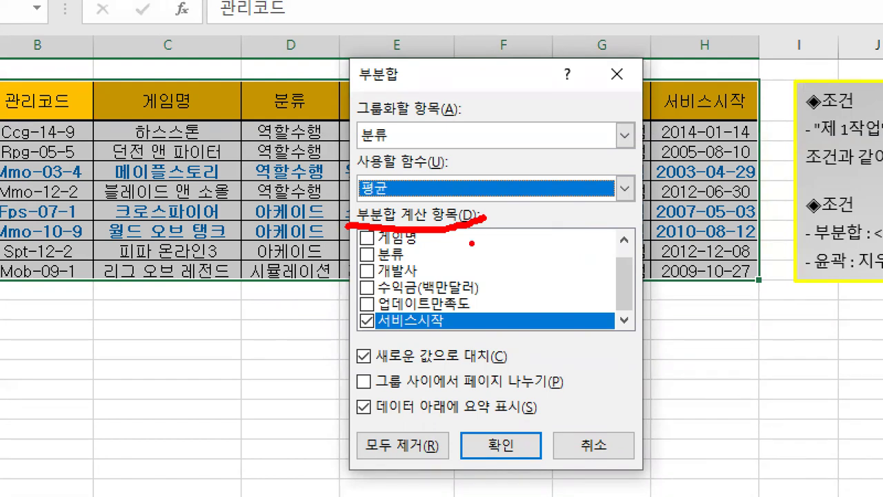
pyautogui.moveTo(351, 316)
pyautogui.mouseDown()
pyautogui.moveTo(330, 331)
pyautogui.moveTo(341, 332)
pyautogui.mouseUp()
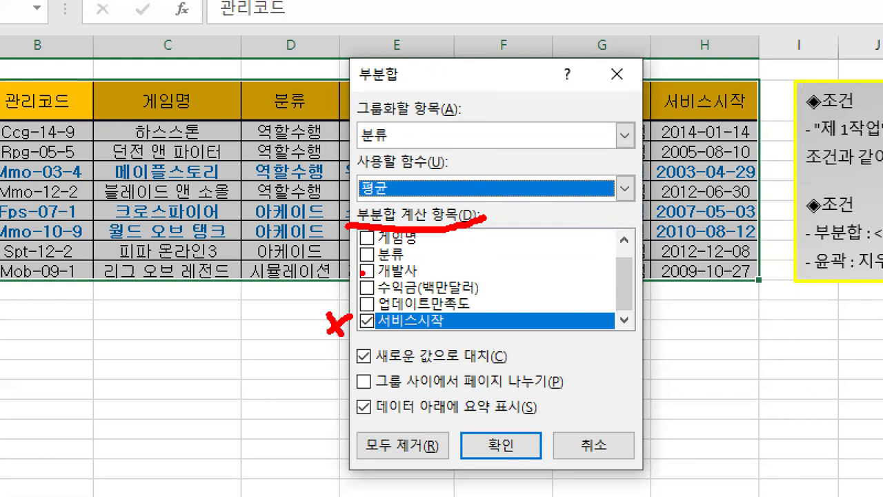
pyautogui.moveTo(352, 283)
pyautogui.mouseDown()
pyautogui.moveTo(364, 293)
pyautogui.moveTo(371, 283)
pyautogui.mouseUp()
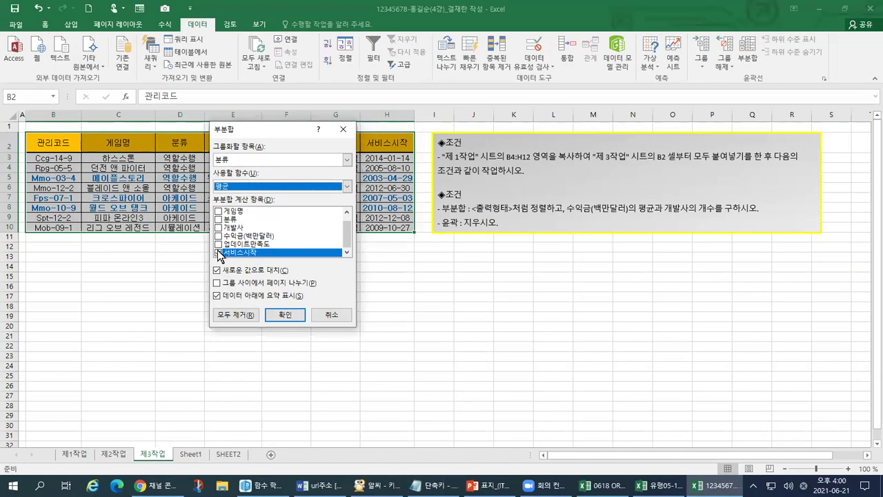
pyautogui.click(366, 320)
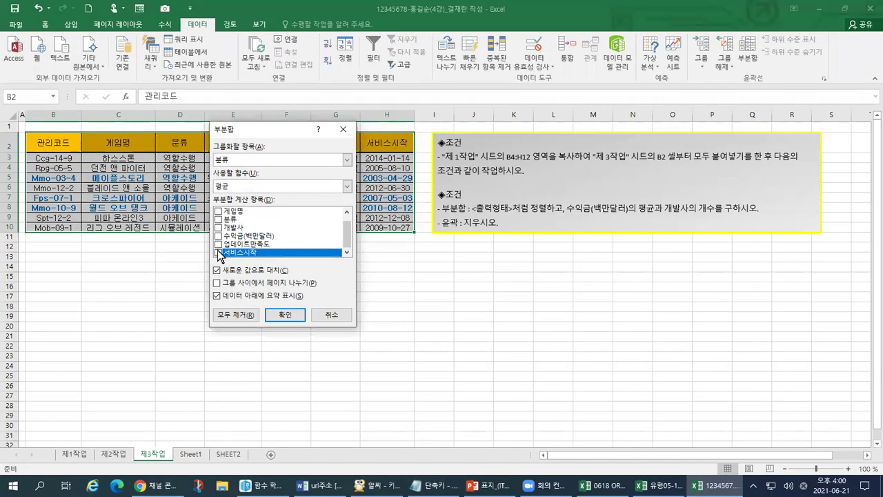
pyautogui.click(219, 237)
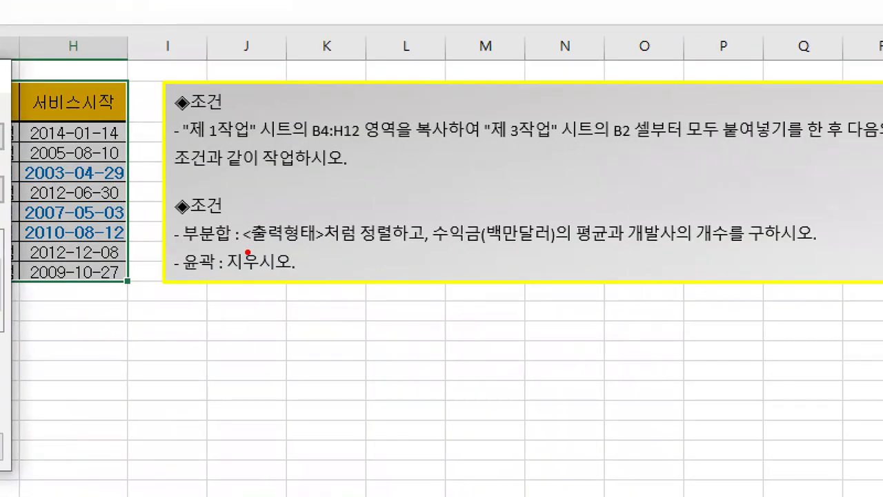
# - Underline the 부분합 condition's sorting part, separate it with a slash, and underline the 수익금 average and 개발사 count requirements
pyautogui.moveTo(169, 247); pyautogui.dragTo(375, 248)
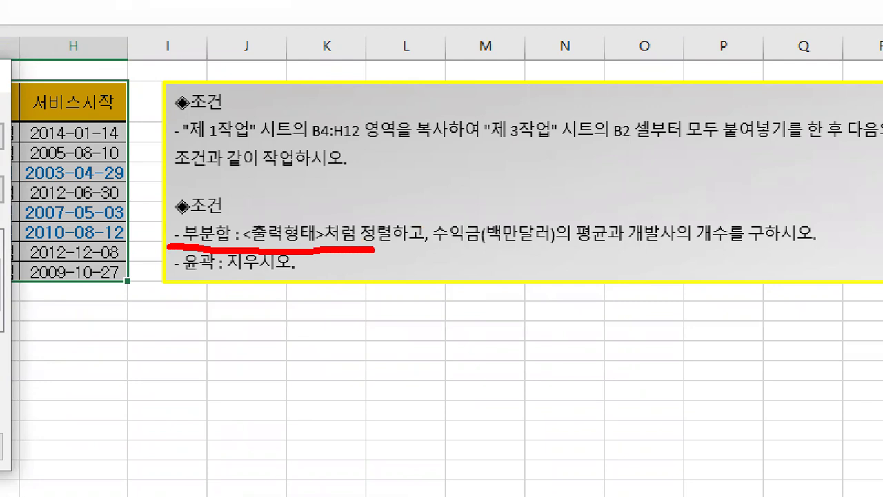
pyautogui.moveTo(446, 188); pyautogui.dragTo(401, 274)
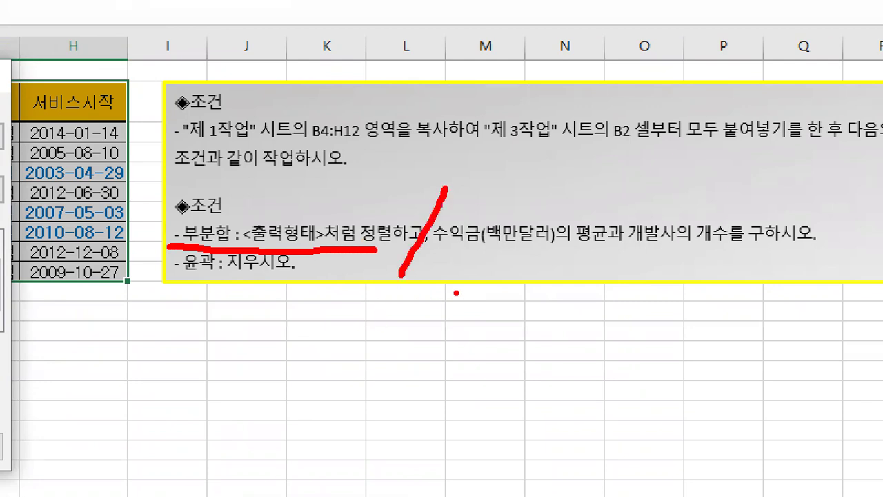
pyautogui.moveTo(443, 253); pyautogui.dragTo(731, 253)
pyautogui.press('Escape')
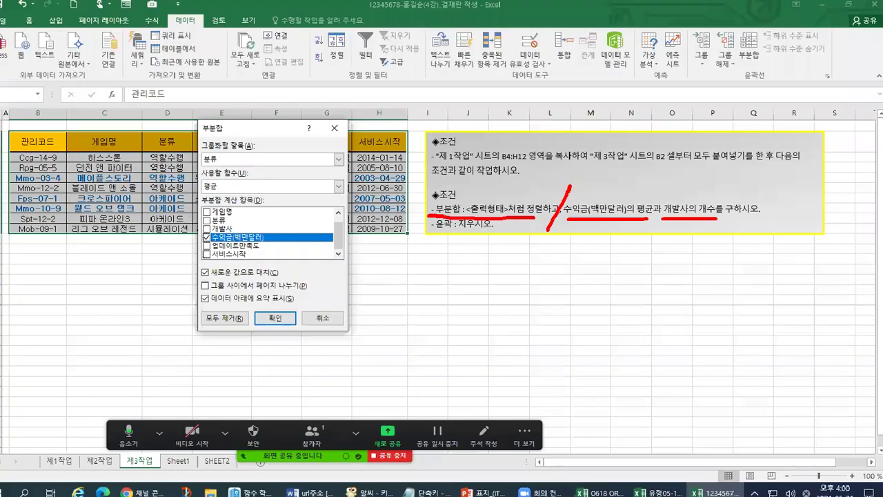
# - Mark the 분류, 평균 and 수익금(백만달러) settings in the 부분합 dialog and apply the average subtotal
pyautogui.hotkey('ctrl', '1')
pyautogui.click(112, 182)
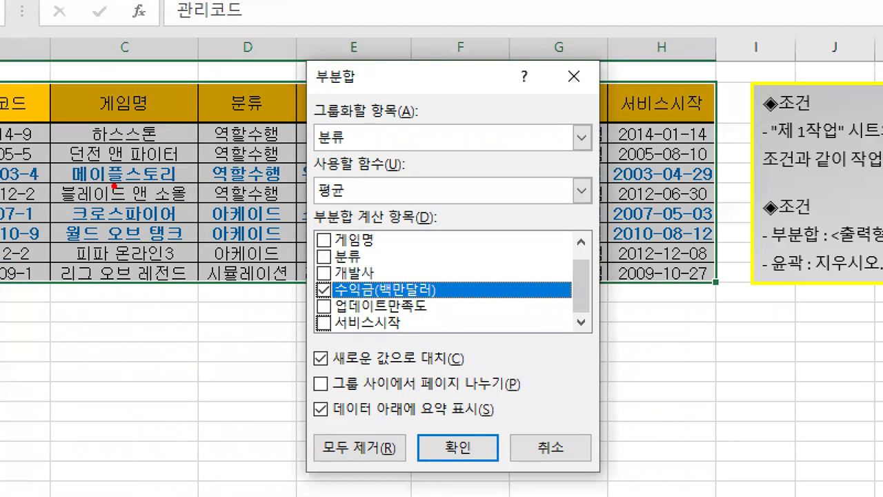
pyautogui.moveTo(314, 153); pyautogui.dragTo(357, 145)
pyautogui.moveTo(242, 109)
pyautogui.mouseDown()
pyautogui.moveTo(222, 100)
pyautogui.moveTo(260, 104)
pyautogui.moveTo(245, 124)
pyautogui.mouseUp()
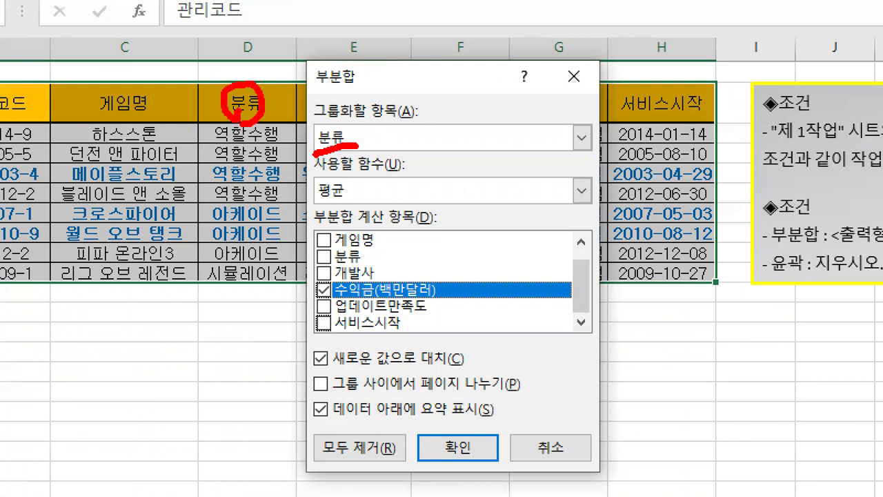
pyautogui.moveTo(314, 178); pyautogui.dragTo(407, 167)
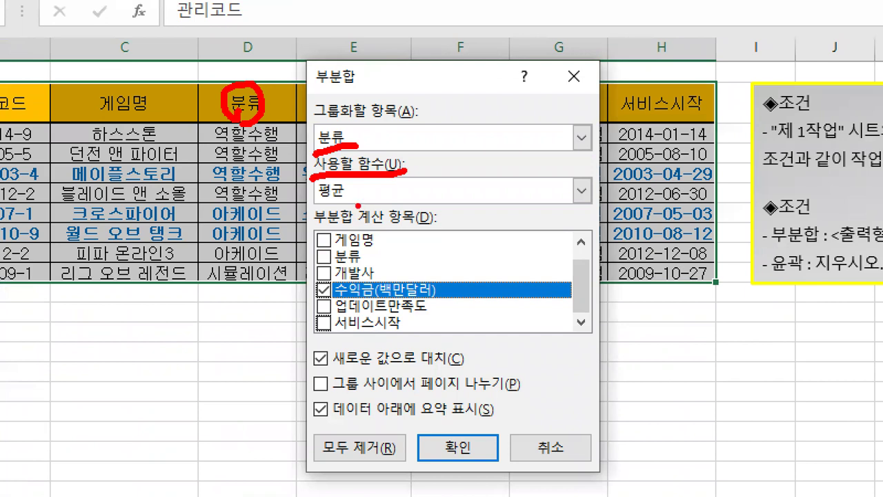
pyautogui.moveTo(352, 195)
pyautogui.mouseDown()
pyautogui.moveTo(300, 202)
pyautogui.moveTo(382, 194)
pyautogui.moveTo(391, 182)
pyautogui.mouseUp()
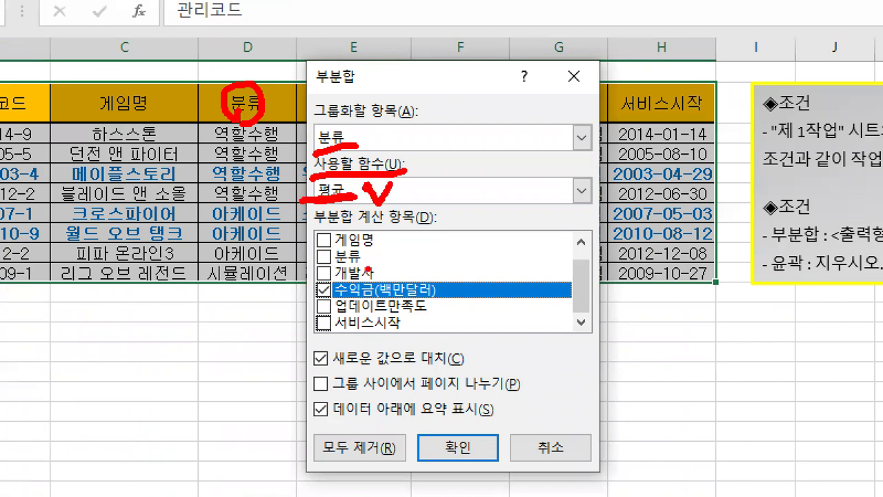
pyautogui.moveTo(298, 236); pyautogui.dragTo(452, 225)
pyautogui.moveTo(297, 282)
pyautogui.mouseDown()
pyautogui.moveTo(425, 298)
pyautogui.moveTo(476, 282)
pyautogui.mouseUp()
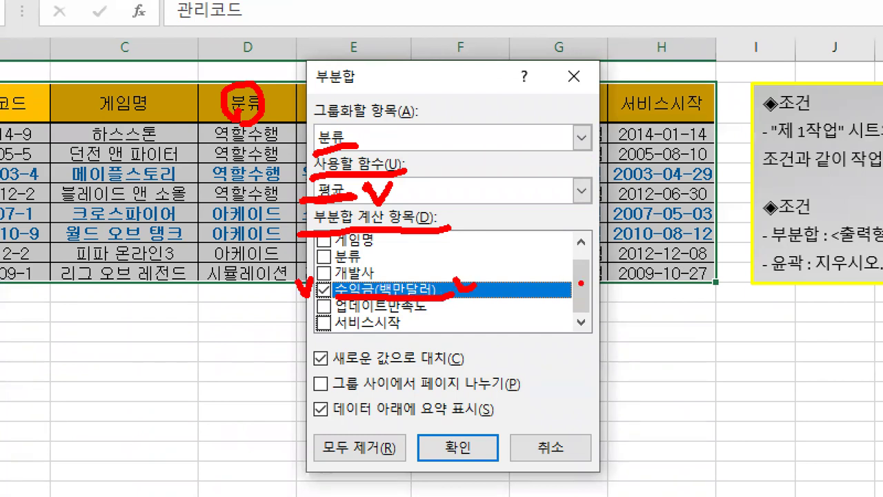
pyautogui.press('Escape')
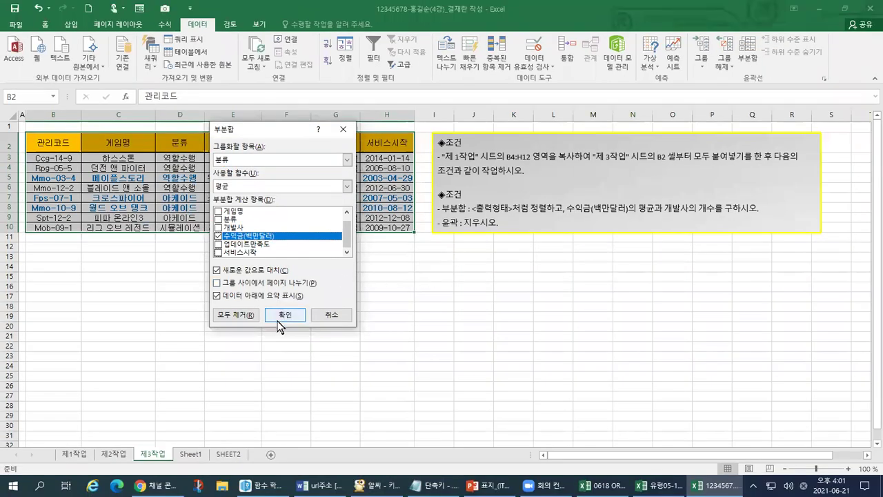
pyautogui.click(283, 317)
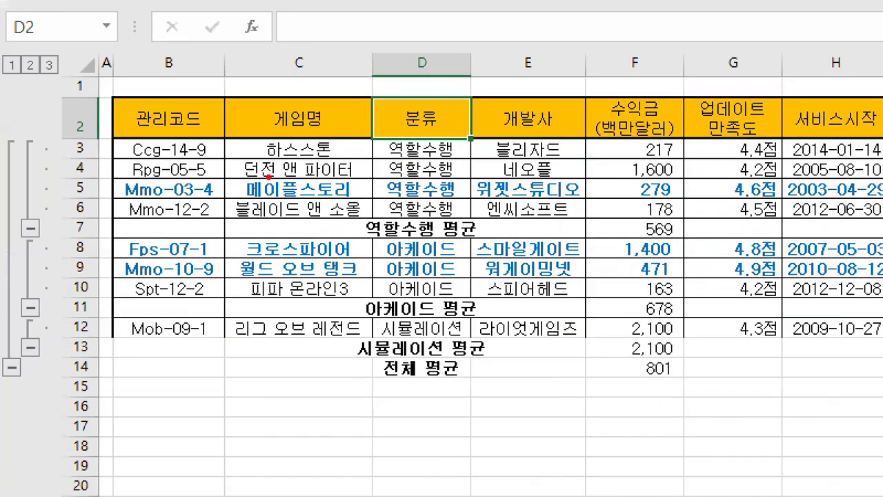
# - Mark the 분류 heading, bracket the 역할수행 and 아케이드 groups, and point out their 평균 rows and values
pyautogui.moveTo(384, 83); pyautogui.dragTo(412, 72)
pyautogui.moveTo(391, 131)
pyautogui.mouseDown()
pyautogui.moveTo(364, 214)
pyautogui.moveTo(404, 219)
pyautogui.moveTo(374, 241)
pyautogui.moveTo(480, 237)
pyautogui.mouseUp()
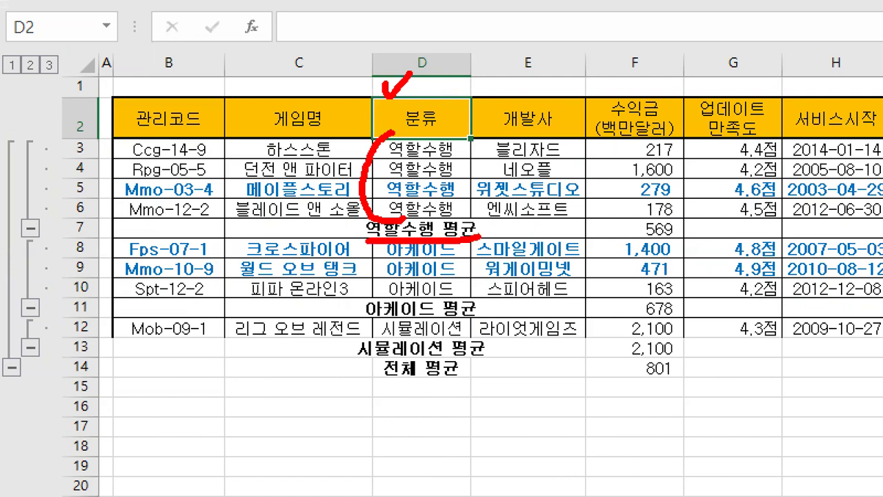
pyautogui.moveTo(590, 237)
pyautogui.mouseDown()
pyautogui.moveTo(644, 231)
pyautogui.moveTo(635, 223)
pyautogui.moveTo(643, 239)
pyautogui.mouseUp()
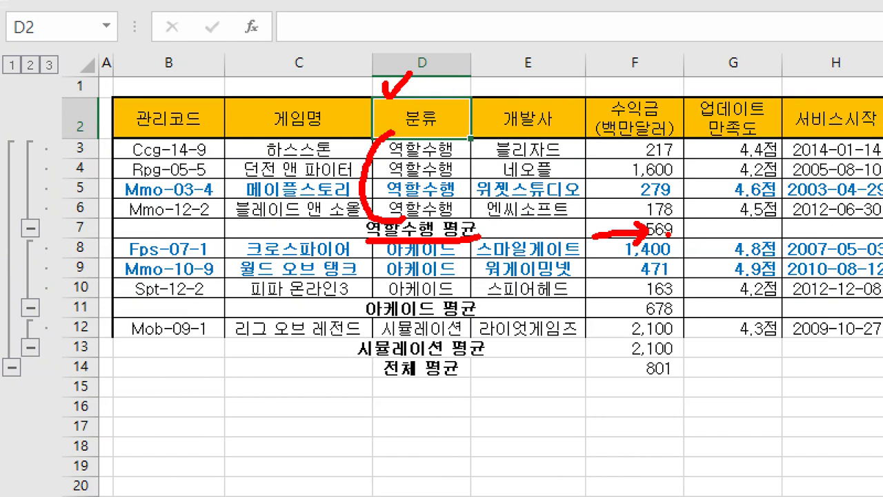
pyautogui.moveTo(388, 246)
pyautogui.mouseDown()
pyautogui.moveTo(372, 273)
pyautogui.moveTo(385, 293)
pyautogui.mouseUp()
pyautogui.moveTo(355, 324); pyautogui.dragTo(490, 311)
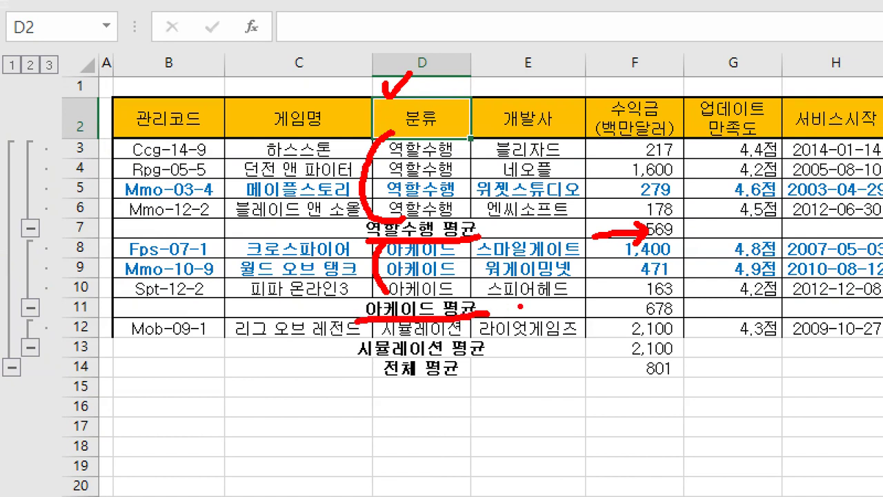
pyautogui.moveTo(601, 308)
pyautogui.mouseDown()
pyautogui.moveTo(642, 305)
pyautogui.moveTo(613, 320)
pyautogui.mouseUp()
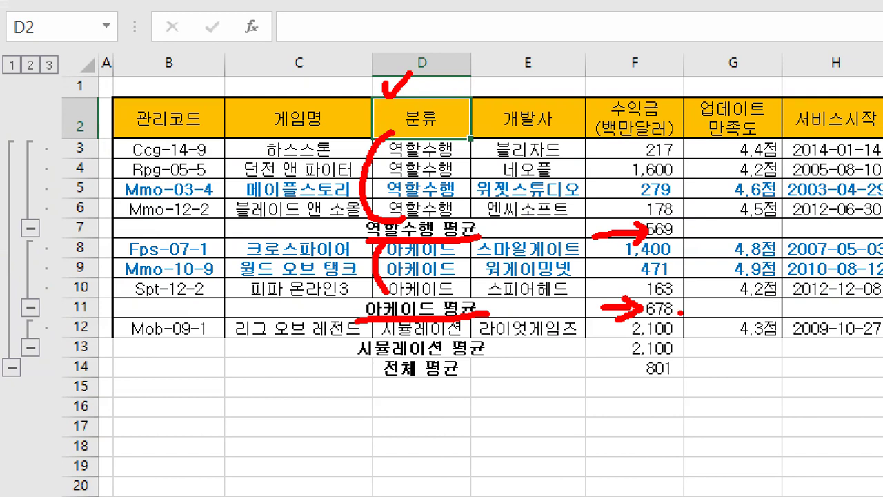
# - Underline the 시뮬레이션 entry and the 시뮬레이션 평균 and 전체 평균 rows with their 수익금 values, then clear the marks
pyautogui.moveTo(372, 342)
pyautogui.mouseDown()
pyautogui.moveTo(458, 339)
pyautogui.moveTo(492, 364)
pyautogui.mouseUp()
pyautogui.moveTo(633, 369); pyautogui.dragTo(707, 354)
pyautogui.moveTo(396, 395); pyautogui.dragTo(466, 387)
pyautogui.moveTo(636, 385); pyautogui.dragTo(672, 383)
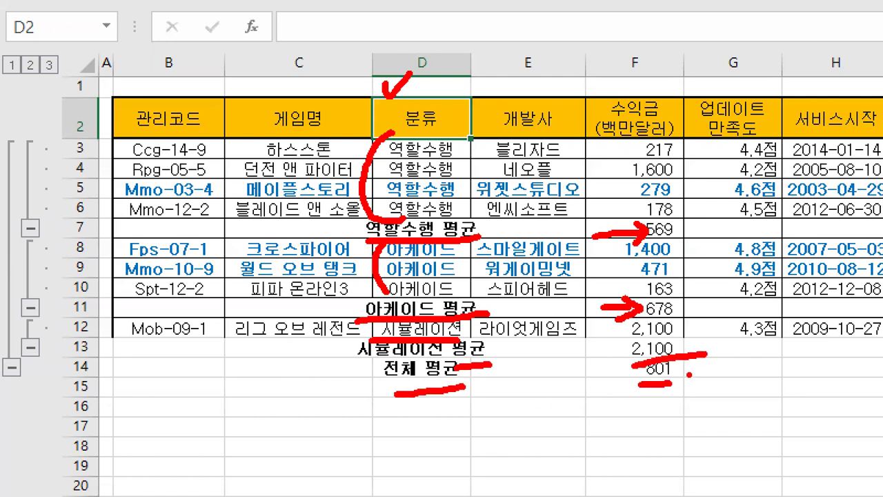
pyautogui.press('Escape')
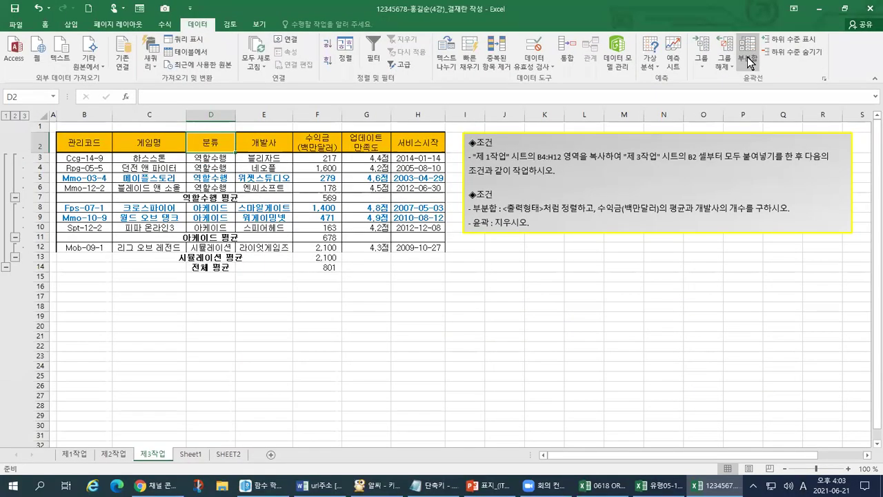
# - Reopen the 부분합 dialog, place it clear of the table, and mark its title, 분류 entry and 사용할 함수 setting
pyautogui.click(748, 55)
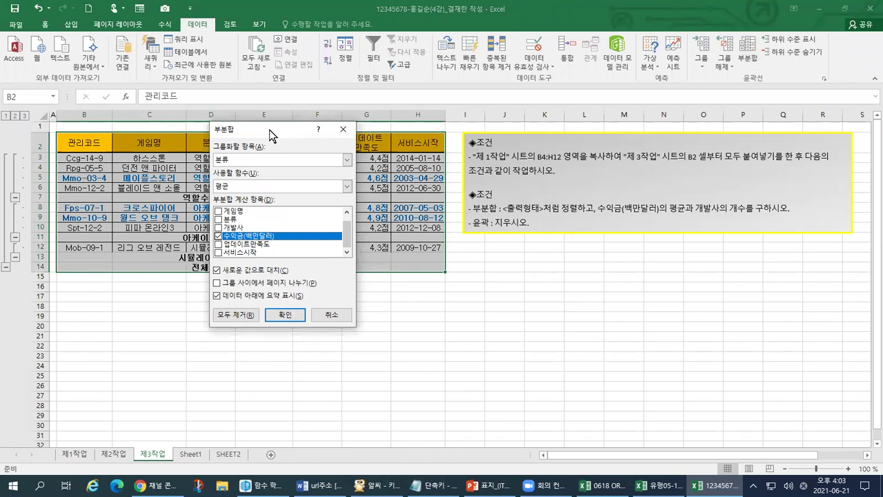
pyautogui.moveTo(269, 134); pyautogui.dragTo(512, 238)
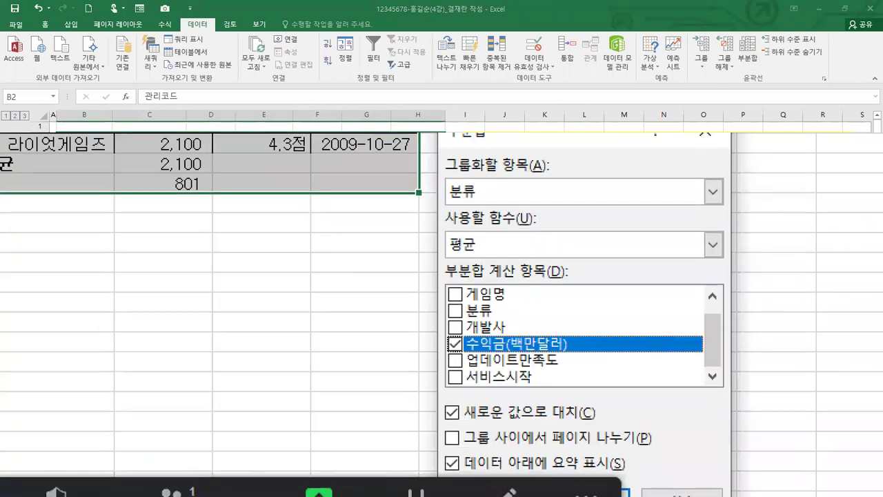
pyautogui.click(516, 314)
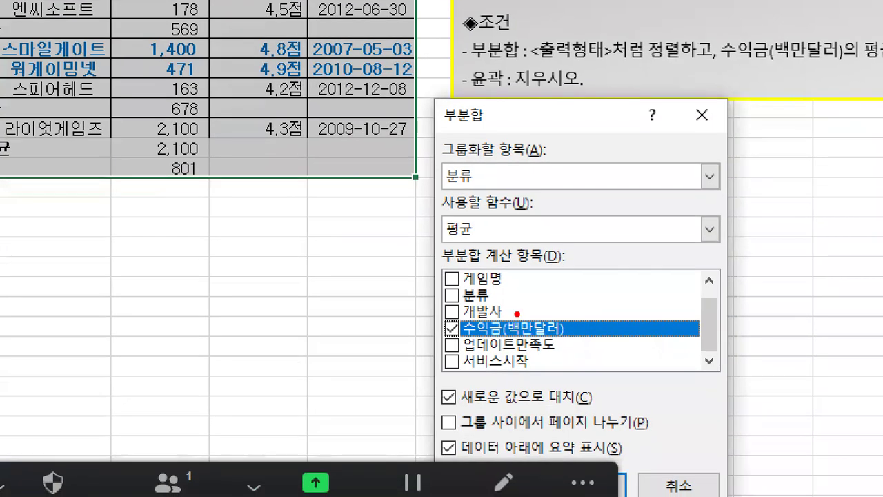
pyautogui.moveTo(433, 96); pyautogui.dragTo(443, 96)
pyautogui.moveTo(445, 189); pyautogui.dragTo(487, 184)
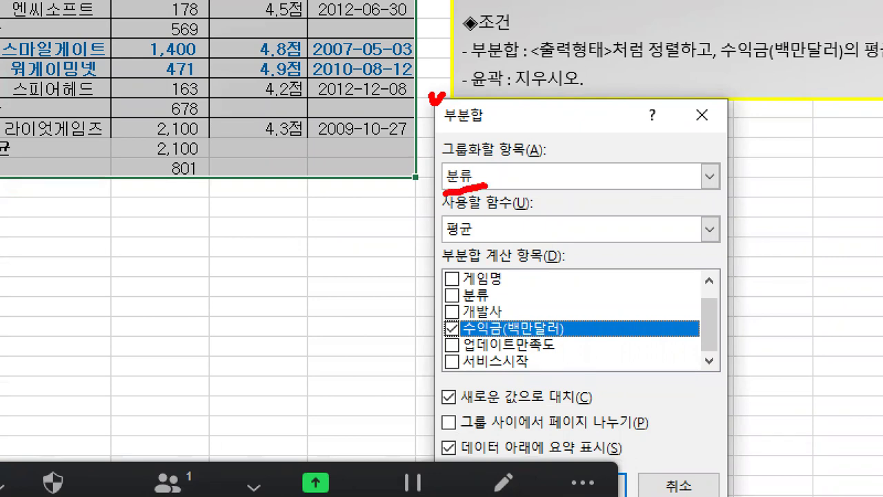
pyautogui.moveTo(483, 215); pyautogui.dragTo(512, 207)
pyautogui.moveTo(445, 245)
pyautogui.mouseDown()
pyautogui.moveTo(473, 234)
pyautogui.moveTo(426, 240)
pyautogui.moveTo(414, 259)
pyautogui.mouseUp()
pyautogui.moveTo(412, 241); pyautogui.dragTo(416, 253)
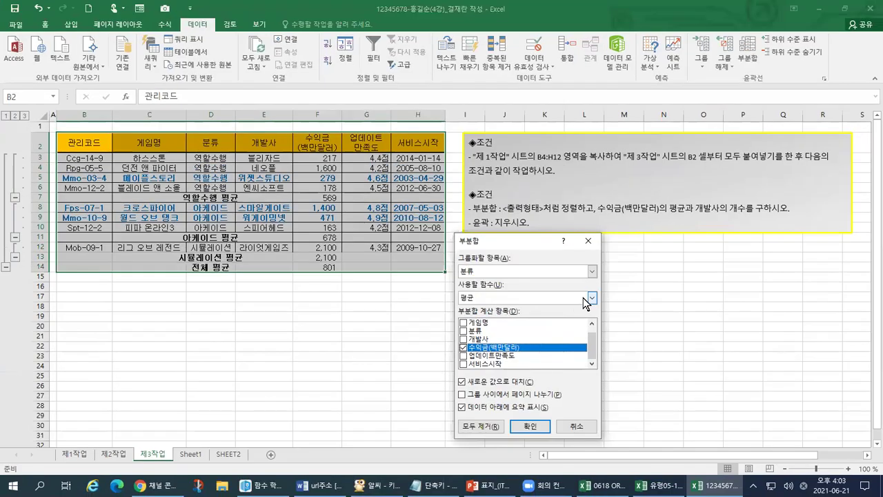
# - Set the subtotal function to 개수 and calculate it on 개발사 instead of 수익금(백만달러)
pyautogui.click(591, 297)
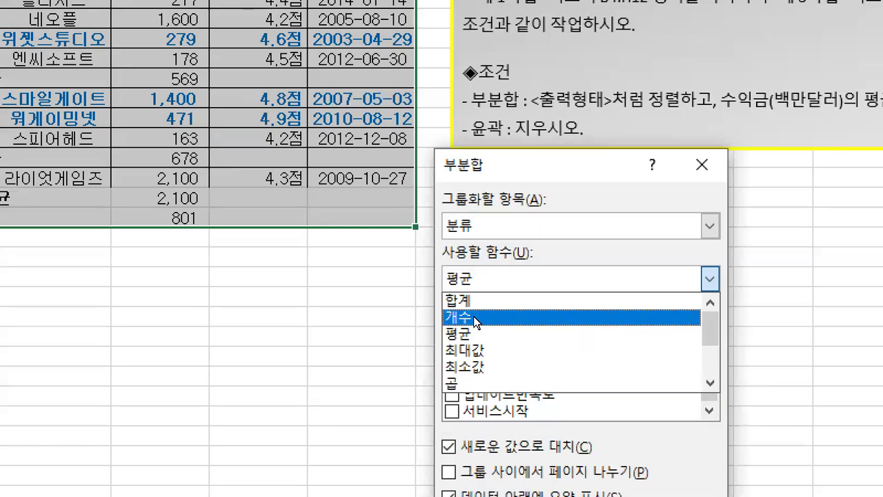
pyautogui.click(473, 316)
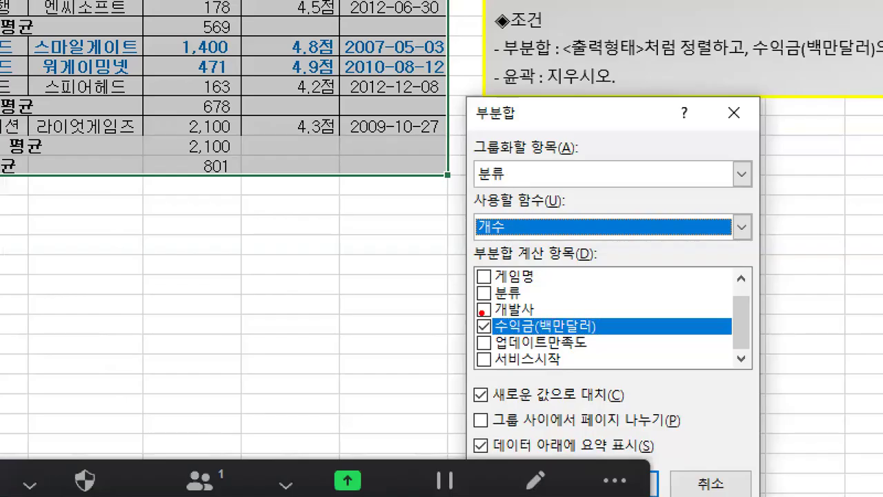
pyautogui.moveTo(462, 265); pyautogui.dragTo(566, 264)
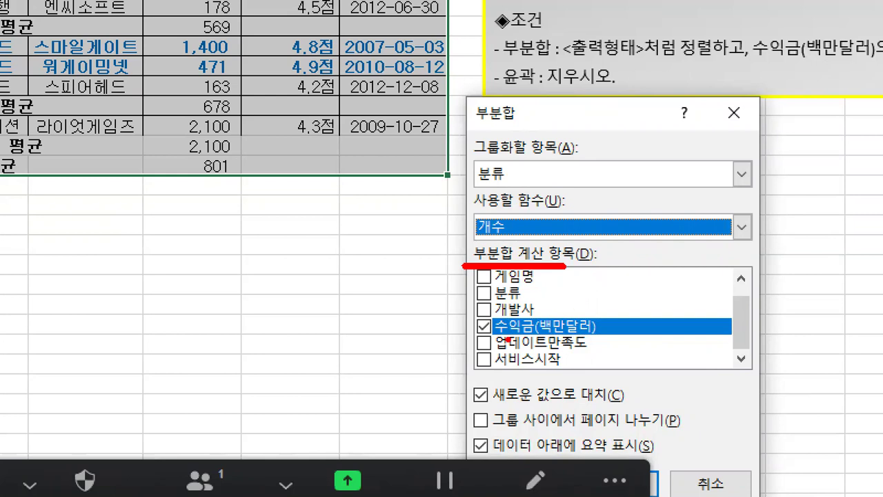
pyautogui.moveTo(472, 318)
pyautogui.mouseDown()
pyautogui.moveTo(454, 335)
pyautogui.moveTo(469, 339)
pyautogui.mouseUp()
pyautogui.moveTo(484, 300)
pyautogui.mouseDown()
pyautogui.moveTo(476, 309)
pyautogui.moveTo(492, 318)
pyautogui.mouseUp()
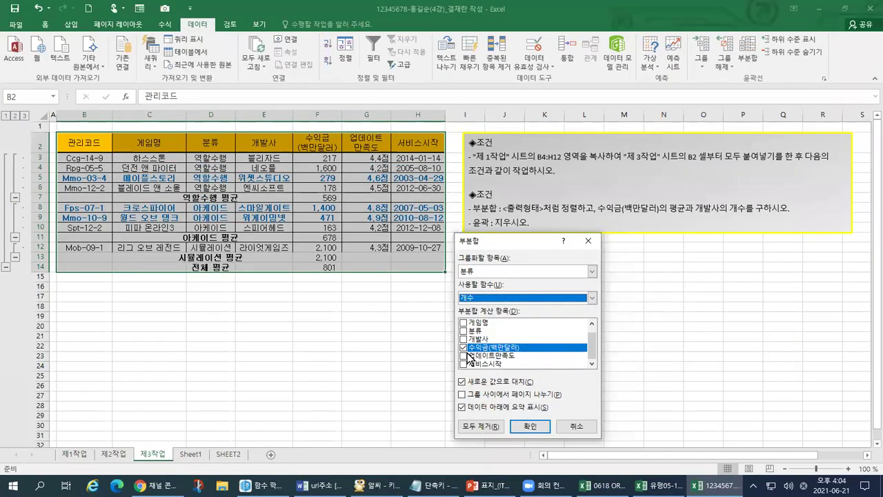
pyautogui.click(485, 329)
pyautogui.click(465, 338)
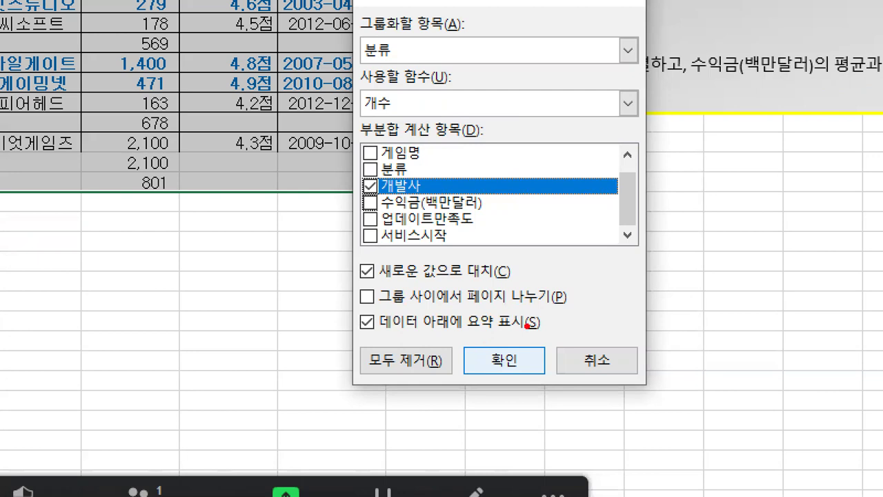
# - Circle the 새로운 값으로 대치 option, mark it with a cross, and turn the option off
pyautogui.moveTo(344, 285)
pyautogui.mouseDown()
pyautogui.moveTo(385, 282)
pyautogui.moveTo(389, 254)
pyautogui.moveTo(331, 291)
pyautogui.mouseUp()
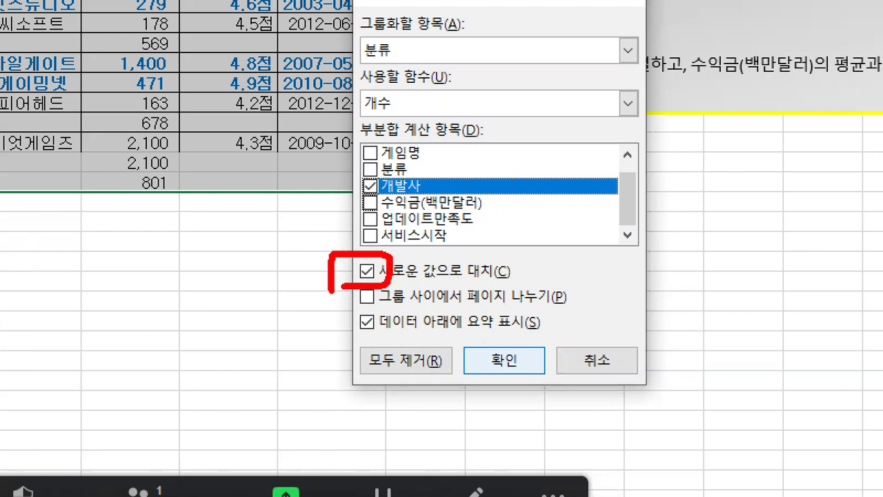
pyautogui.moveTo(293, 264); pyautogui.dragTo(321, 261)
pyautogui.moveTo(264, 261); pyautogui.dragTo(207, 301)
pyautogui.moveTo(218, 253); pyautogui.dragTo(269, 317)
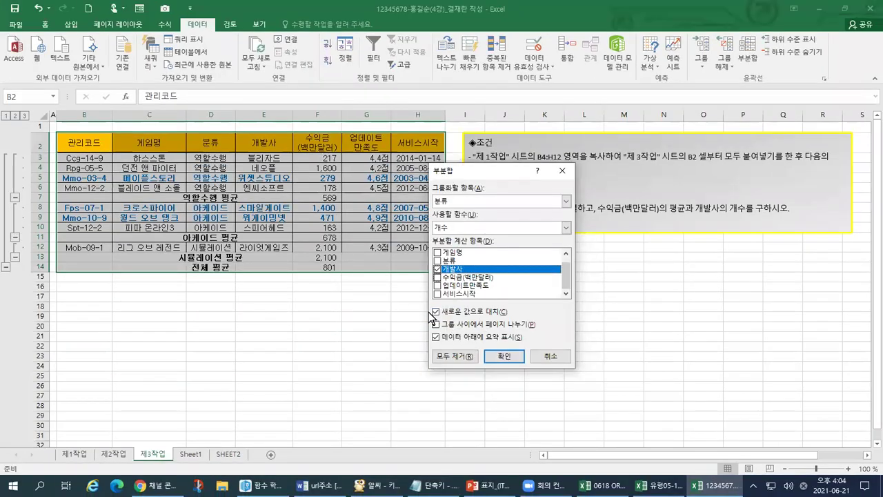
pyautogui.click(367, 270)
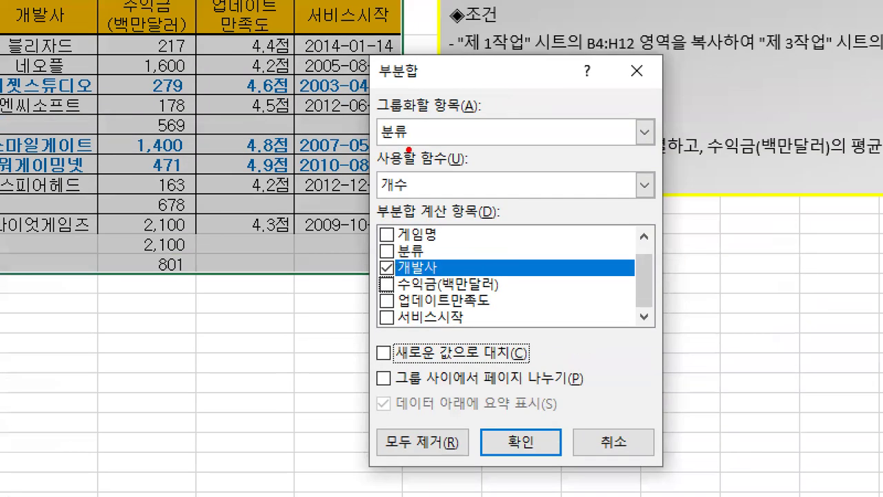
# - Mark the 분류, 개수, 개발사 and 새로운 값으로 대치 settings and apply the count subtotal alongside the existing averages
pyautogui.moveTo(364, 151)
pyautogui.mouseDown()
pyautogui.moveTo(420, 146)
pyautogui.moveTo(438, 136)
pyautogui.mouseUp()
pyautogui.moveTo(362, 203); pyautogui.dragTo(427, 185)
pyautogui.moveTo(366, 227); pyautogui.dragTo(473, 218)
pyautogui.moveTo(361, 261)
pyautogui.mouseDown()
pyautogui.moveTo(366, 273)
pyautogui.moveTo(378, 256)
pyautogui.mouseUp()
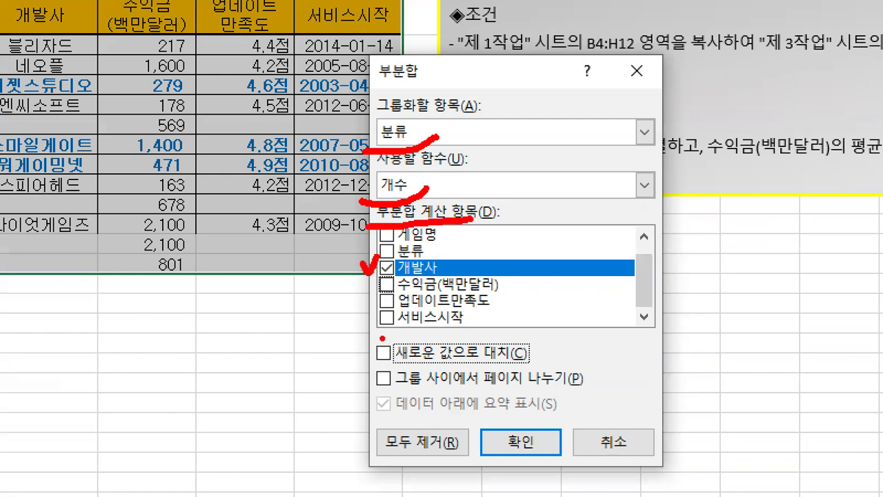
pyautogui.moveTo(388, 333)
pyautogui.mouseDown()
pyautogui.moveTo(360, 334)
pyautogui.moveTo(388, 362)
pyautogui.moveTo(398, 334)
pyautogui.mouseUp()
pyautogui.moveTo(312, 334)
pyautogui.mouseDown()
pyautogui.moveTo(324, 348)
pyautogui.moveTo(345, 350)
pyautogui.moveTo(322, 366)
pyautogui.mouseUp()
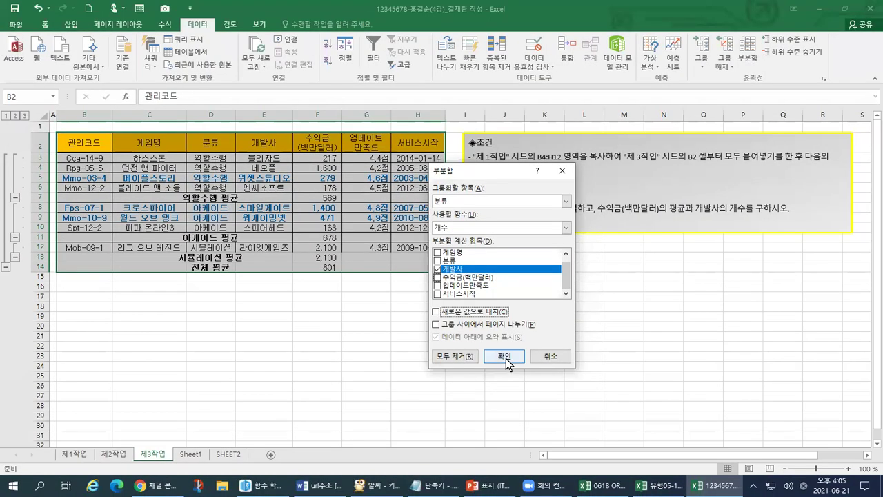
pyautogui.click(504, 356)
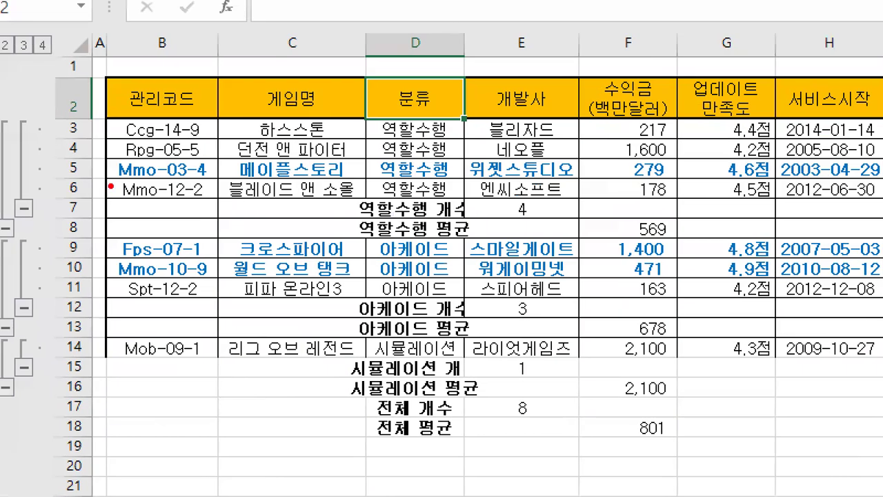
# - Bracket the 역할수행 group and underline the 개수 and 평균 rows of 역할수행, 아케이드 and 시뮬레이션
pyautogui.moveTo(377, 115)
pyautogui.mouseDown()
pyautogui.moveTo(367, 153)
pyautogui.moveTo(372, 200)
pyautogui.mouseUp()
pyautogui.moveTo(437, 219)
pyautogui.mouseDown()
pyautogui.moveTo(469, 220)
pyautogui.moveTo(473, 239)
pyautogui.mouseUp()
pyautogui.moveTo(356, 299); pyautogui.dragTo(351, 319)
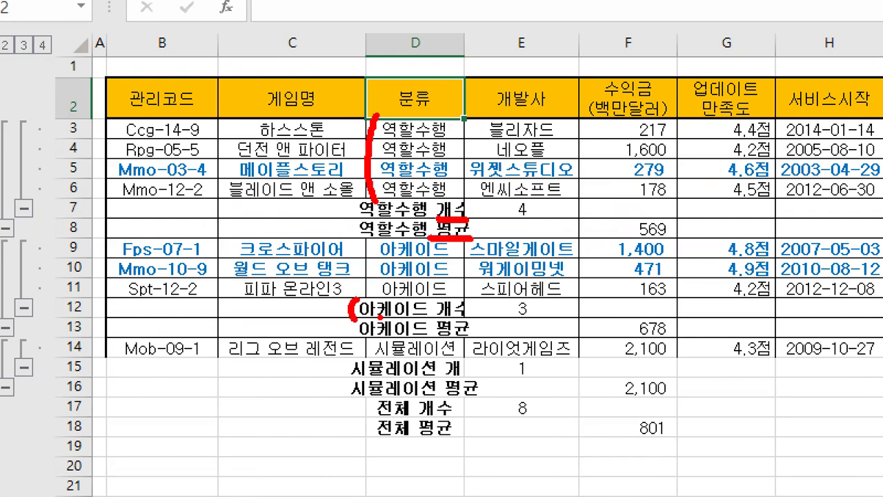
pyautogui.moveTo(439, 316); pyautogui.dragTo(459, 309)
pyautogui.moveTo(351, 339); pyautogui.dragTo(479, 331)
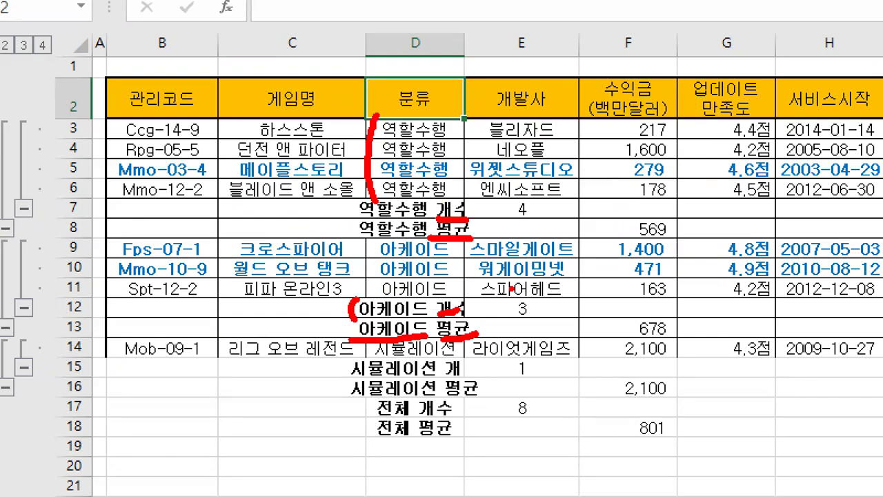
pyautogui.moveTo(455, 380); pyautogui.dragTo(468, 373)
pyautogui.moveTo(455, 402); pyautogui.dragTo(480, 394)
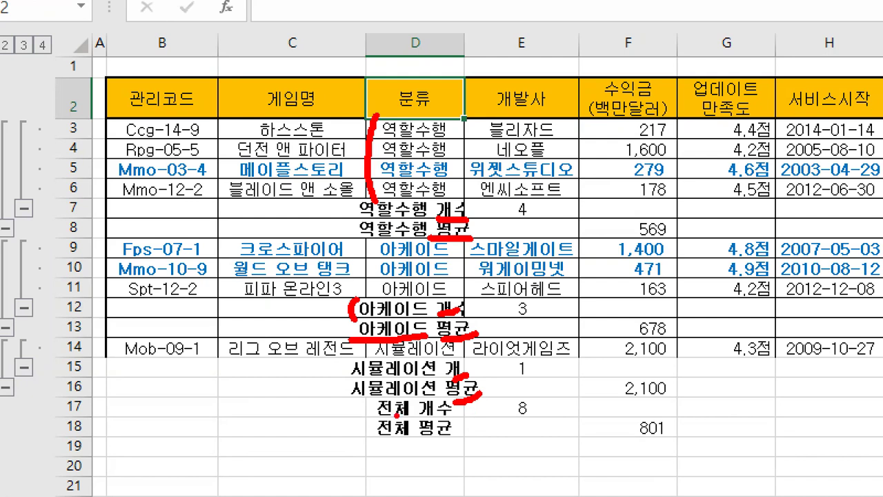